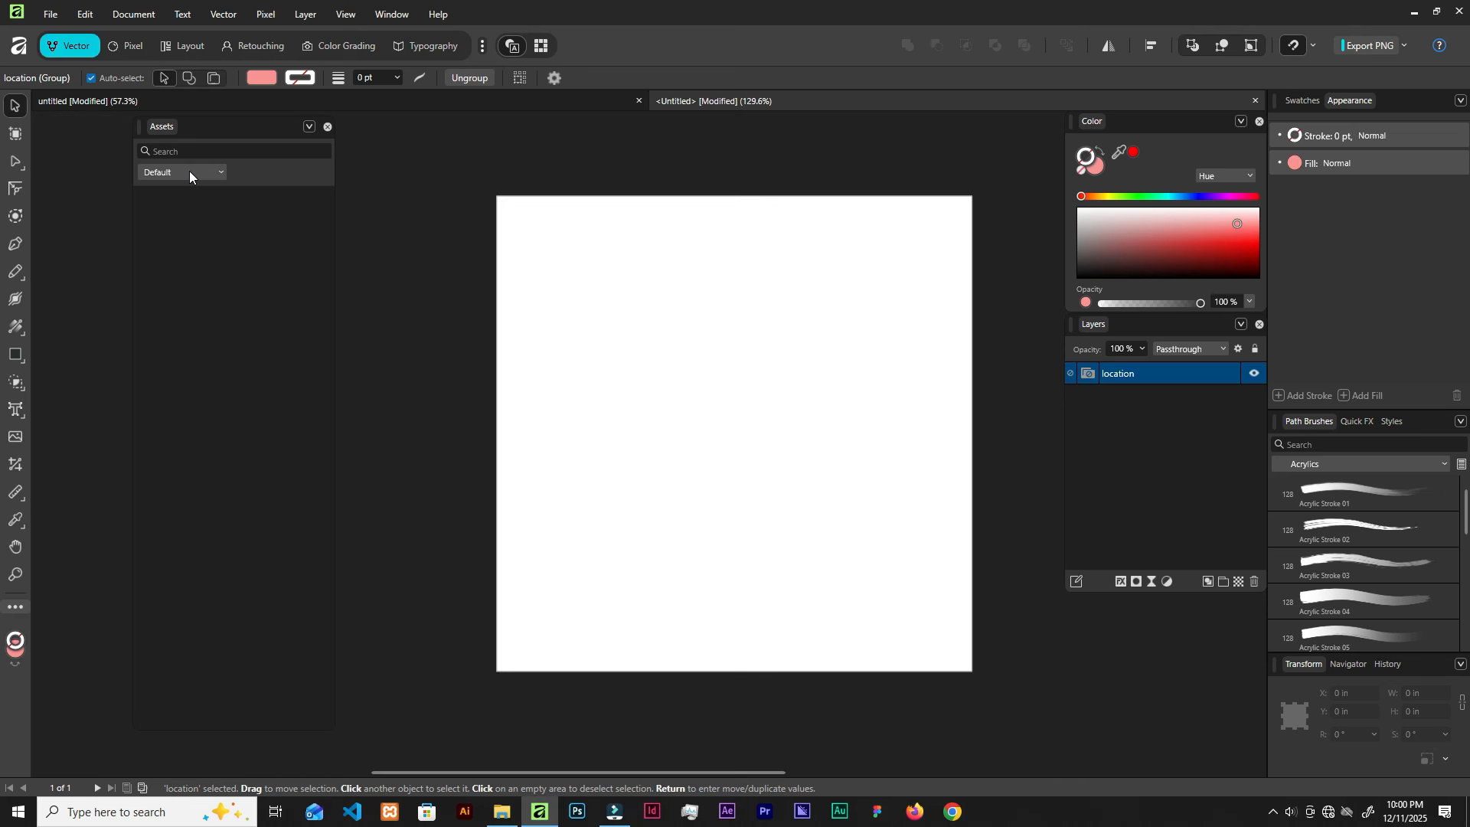
Switch the displayed asset category to Simply Flat icons
click(190, 171)
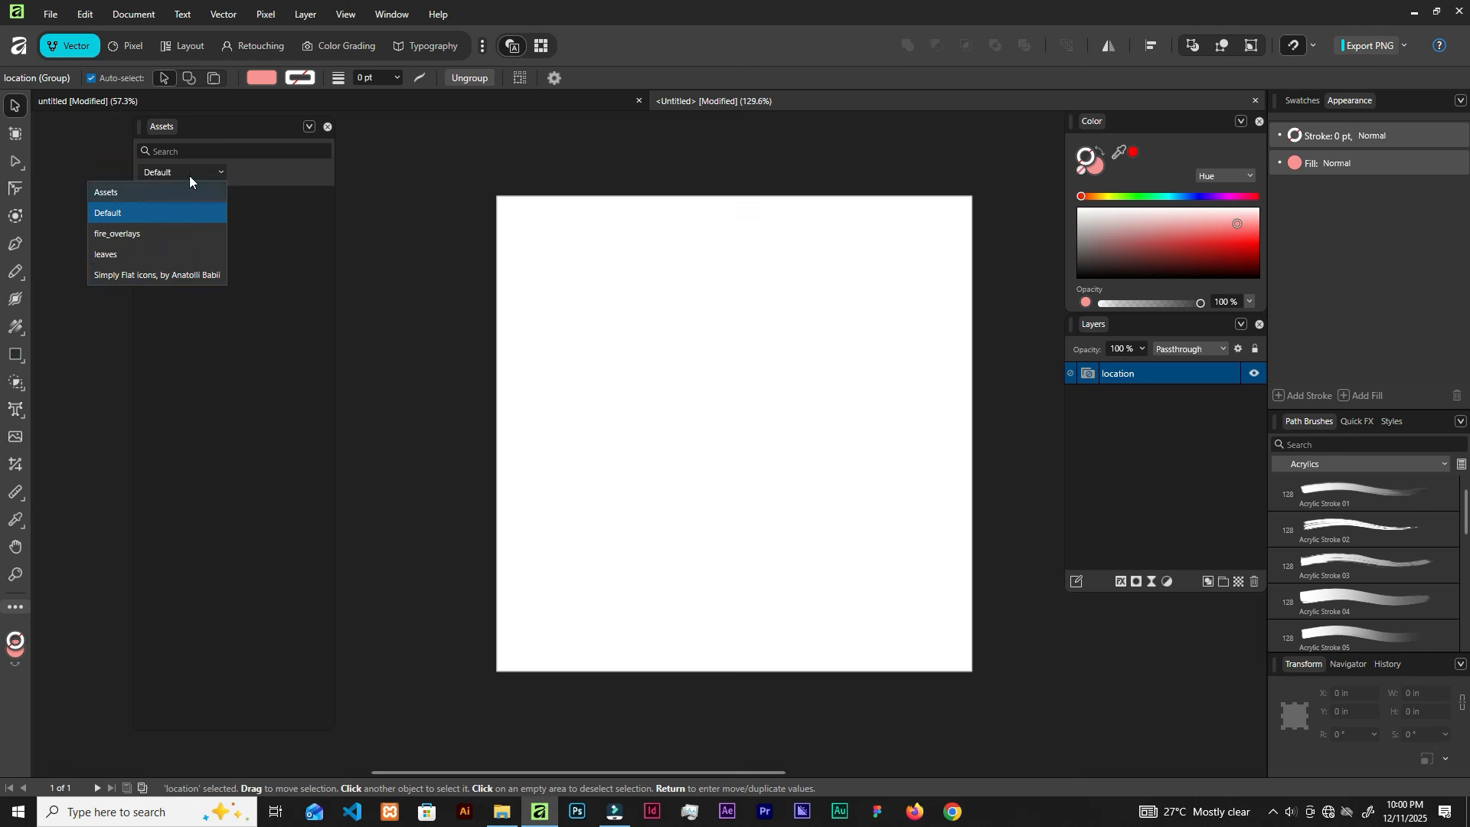
click(222, 169)
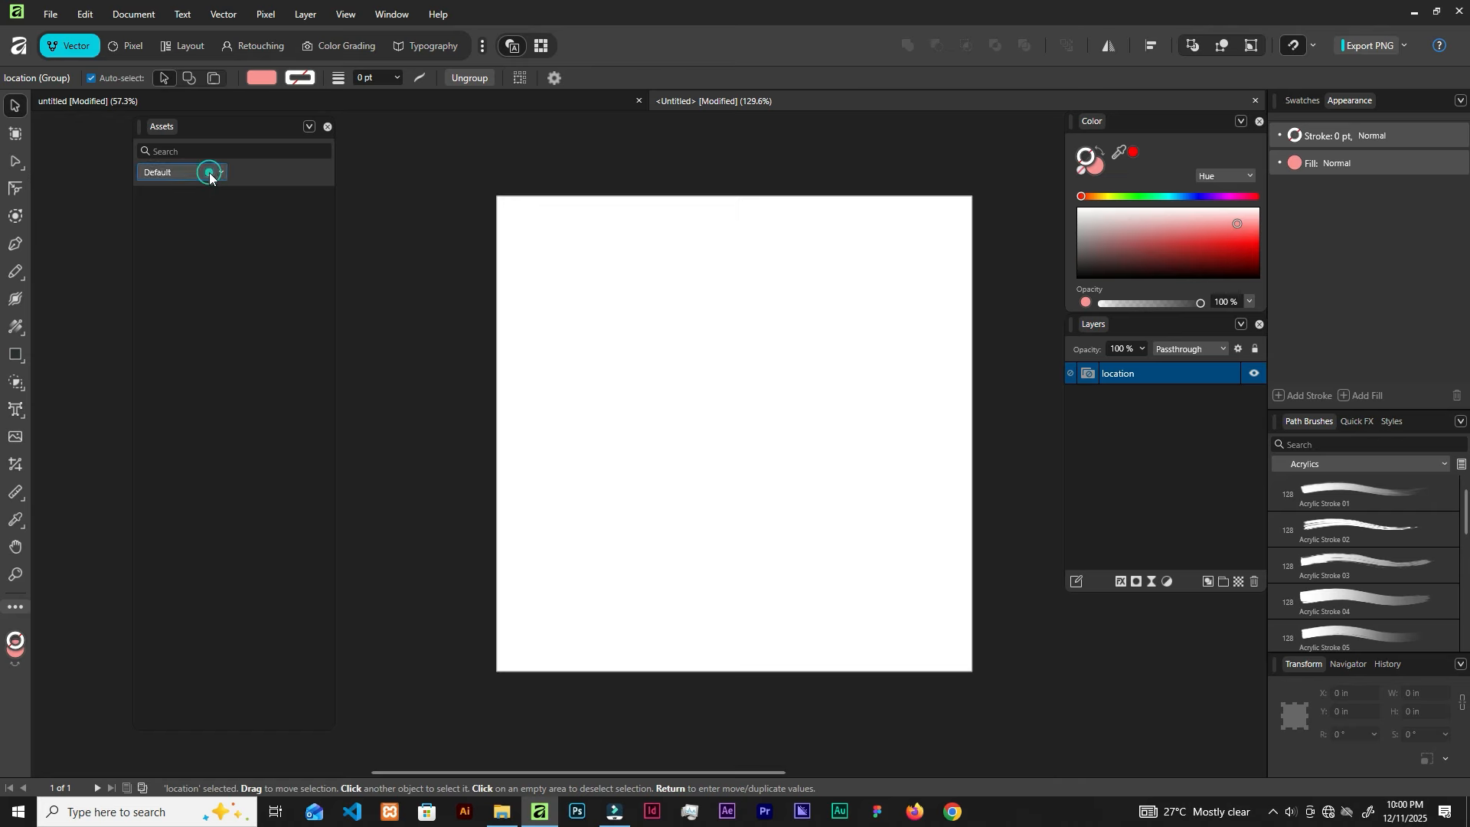
click(222, 173)
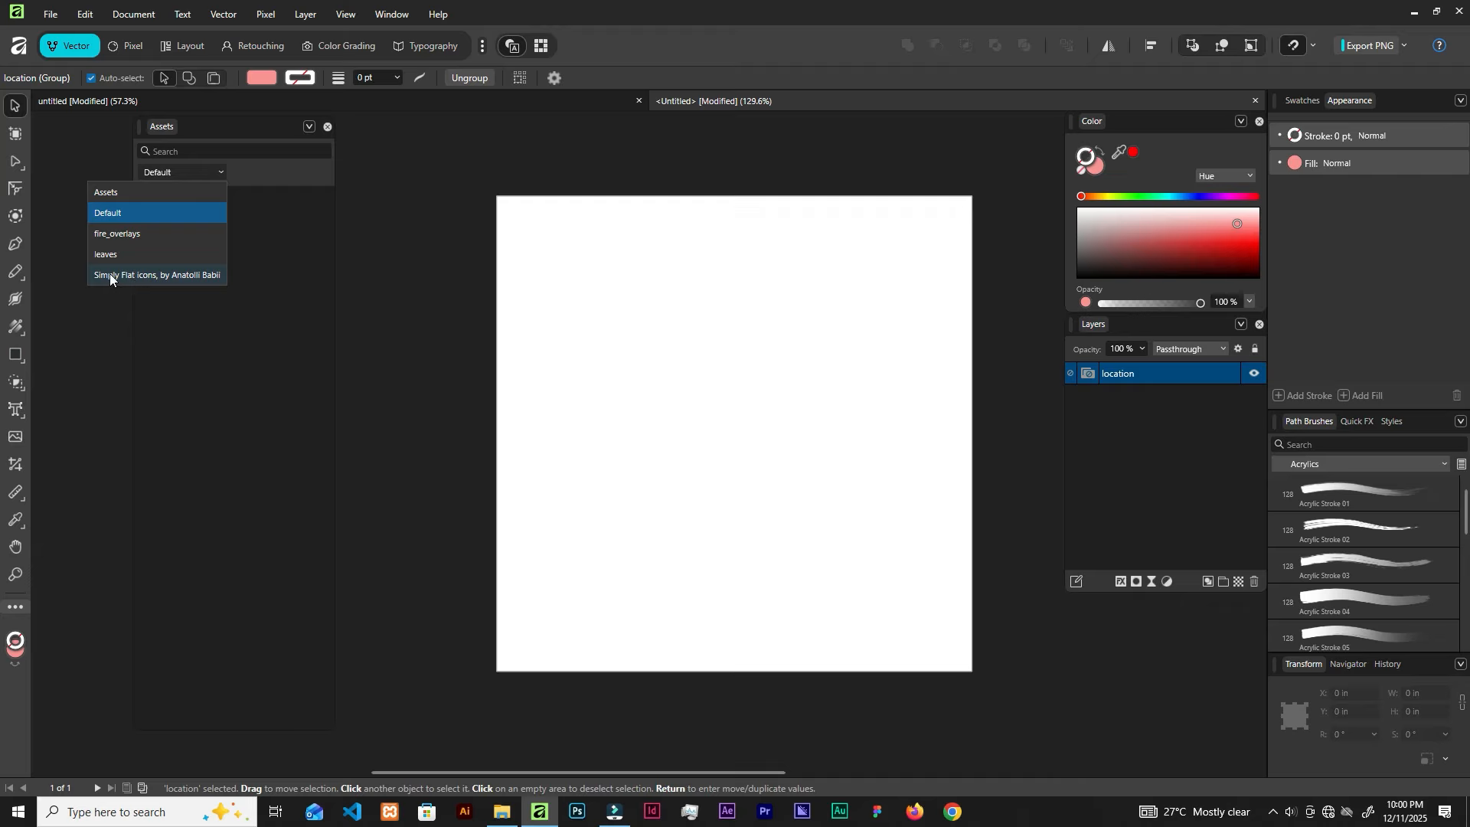
click(176, 276)
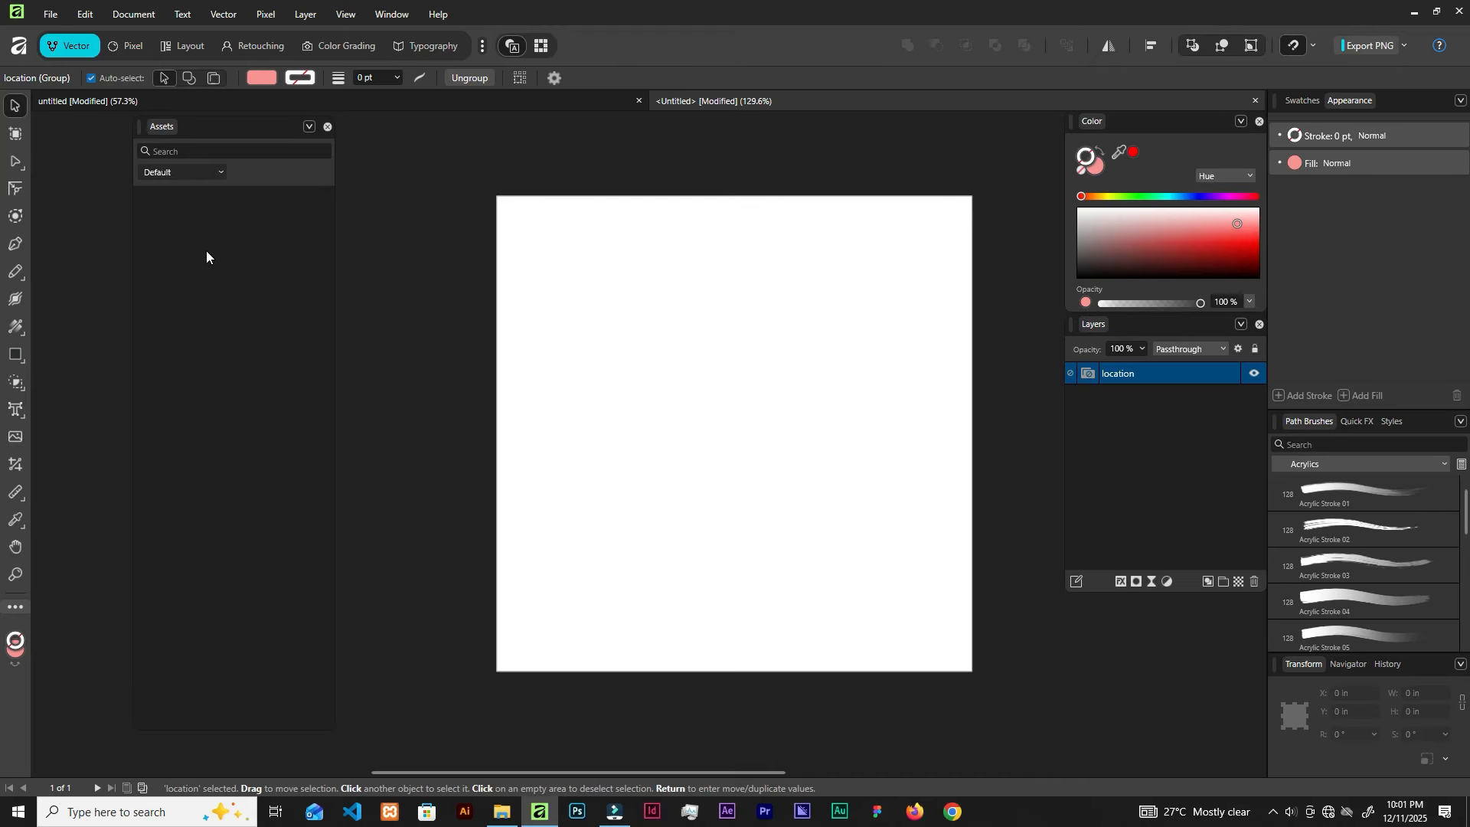
Place the thumbs-up and magnifying glass icons from the Marketing assets onto the blank page
scroll(251, 296, down, 3)
scroll(251, 295, down, 10)
scroll(250, 296, down, 2)
scroll(250, 296, up, 2)
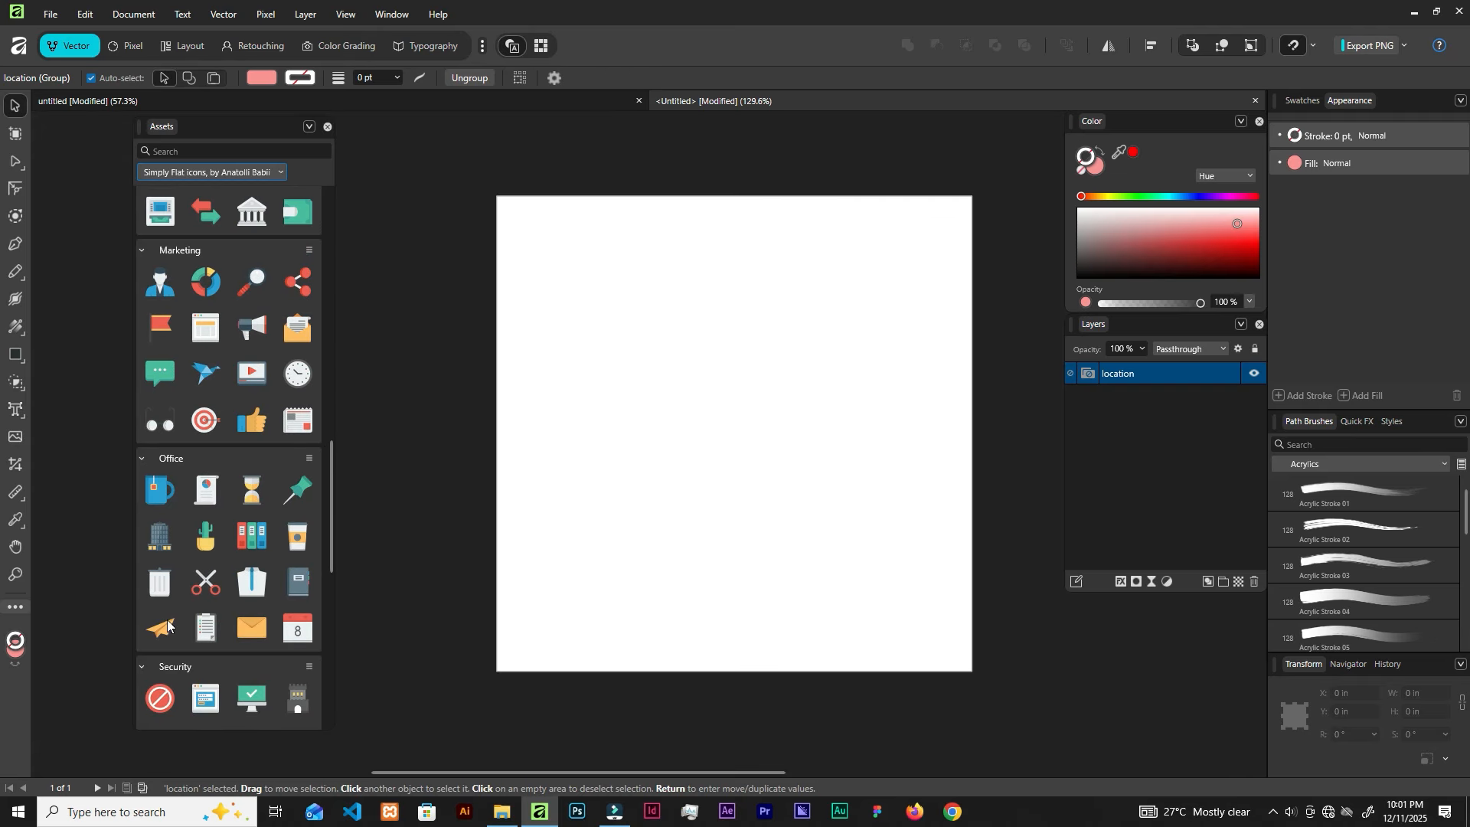
drag(252, 420, 701, 387)
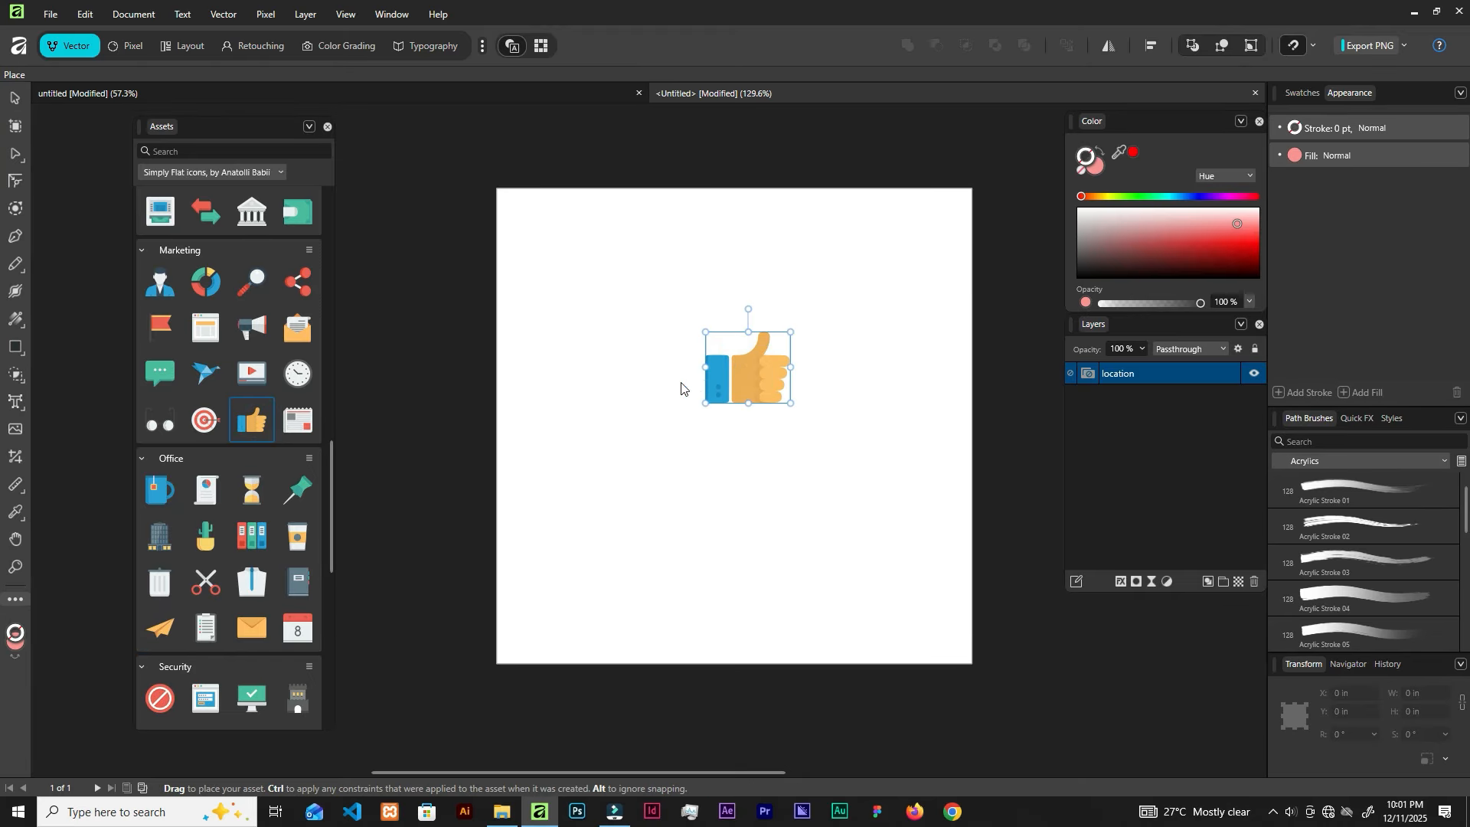
drag(252, 283, 564, 343)
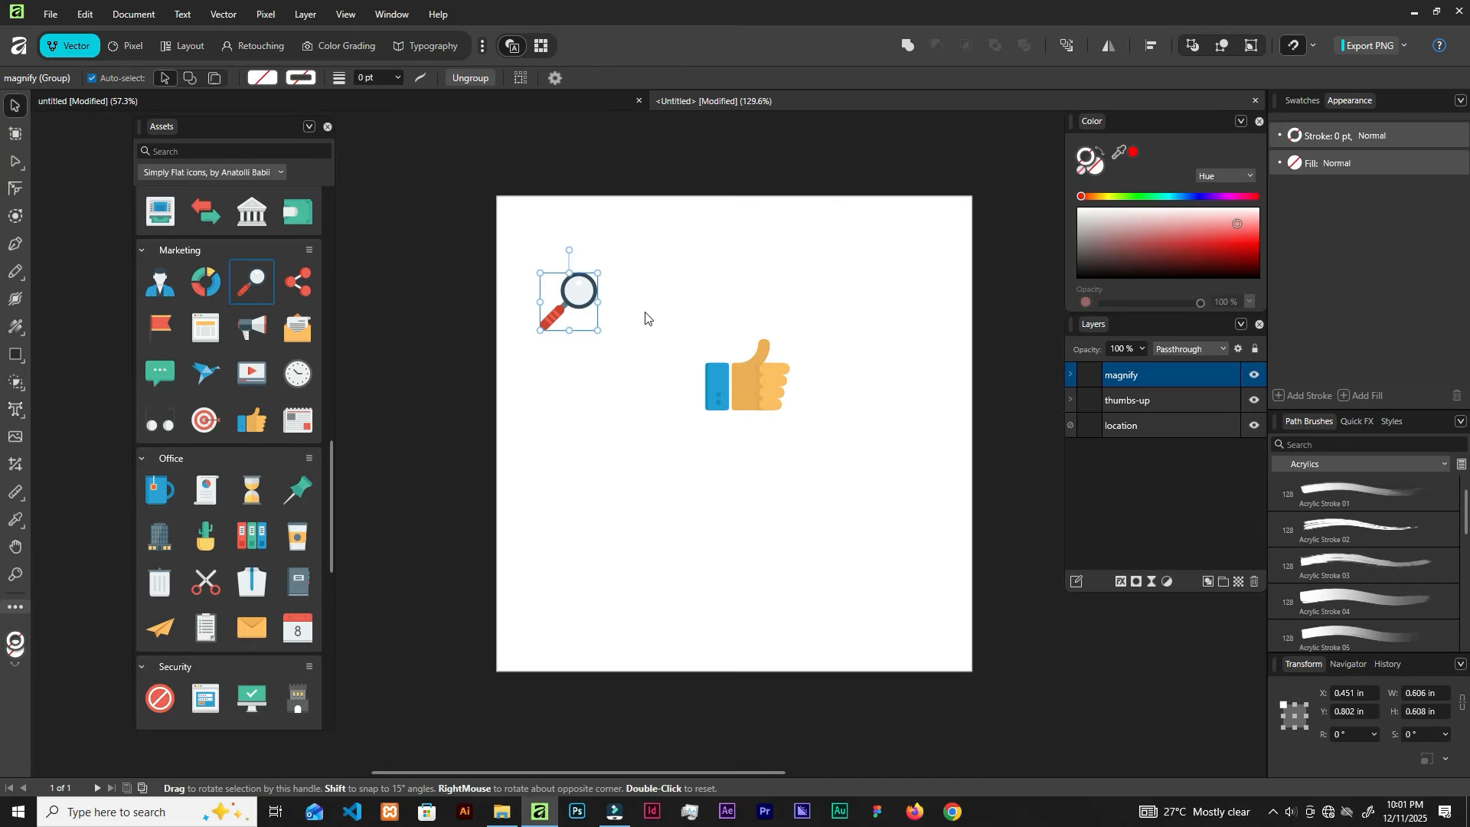
Ungroup the placed thumbs-up icon completely into separate curves, then clear the selection
click(746, 381)
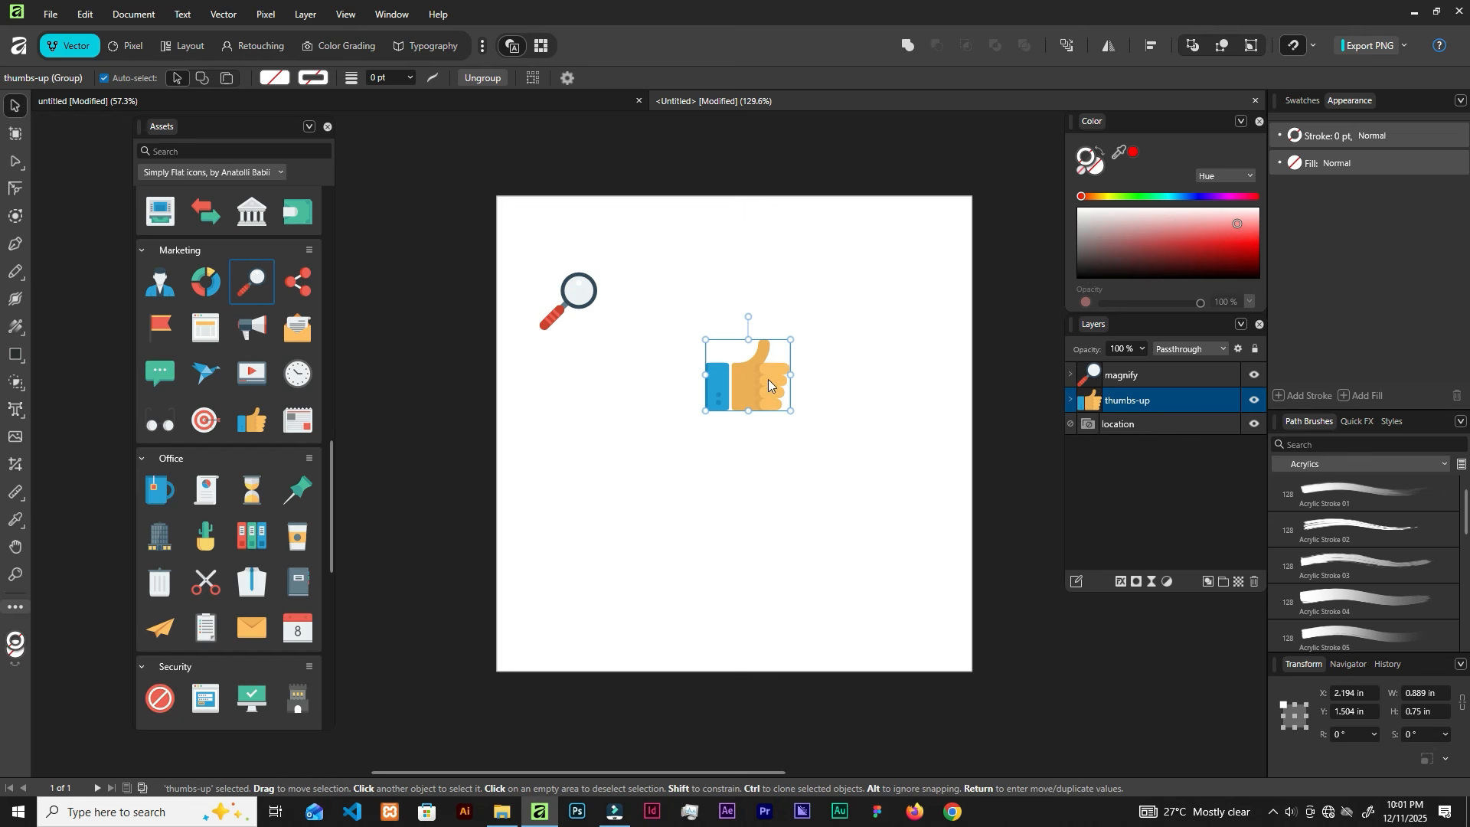
right_click(750, 375)
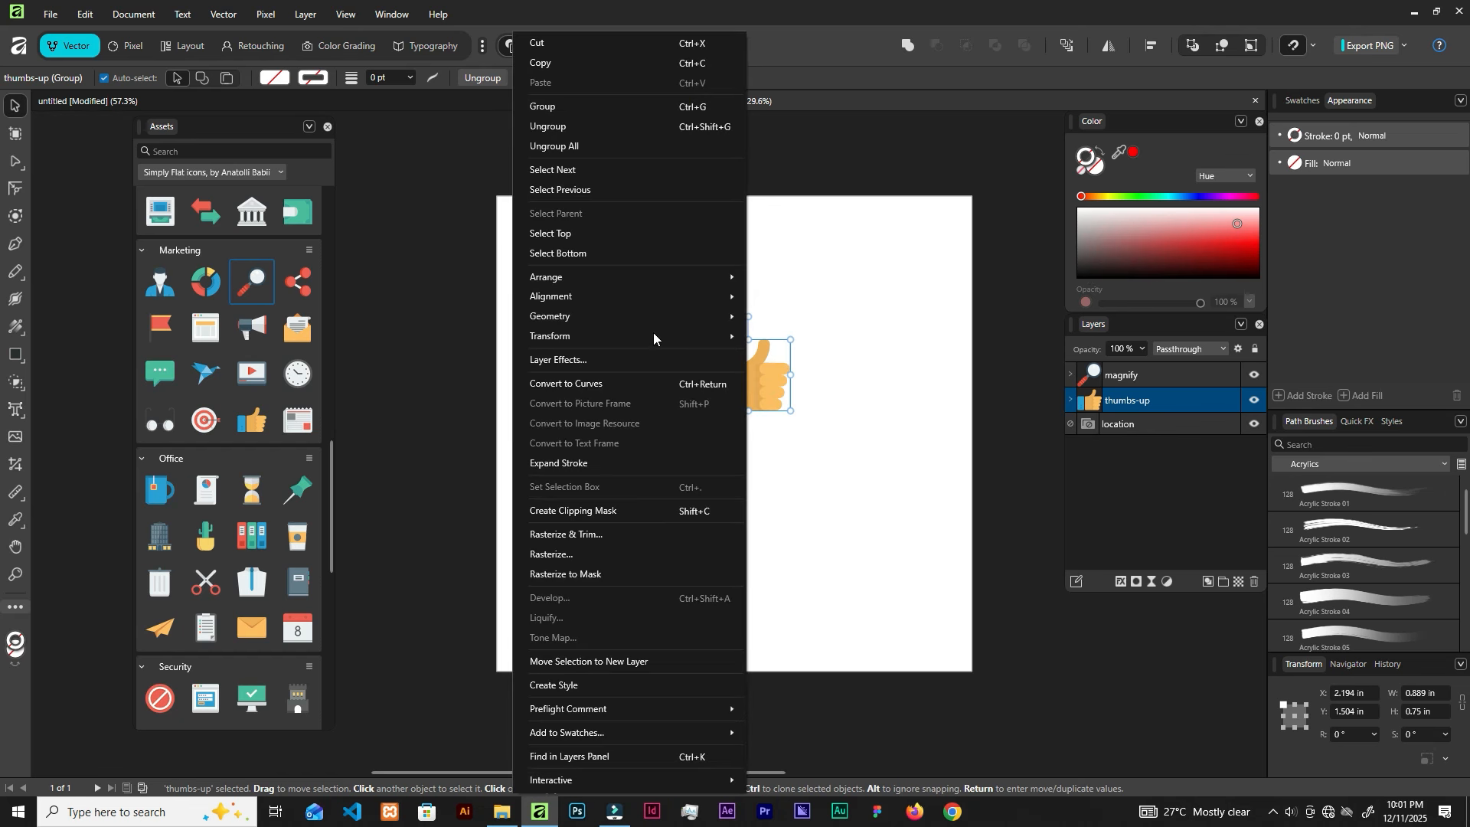
click(563, 147)
click(786, 280)
Change the fill of the thumbs-up icon's cuff to a darker blue, trying several shades first
click(723, 383)
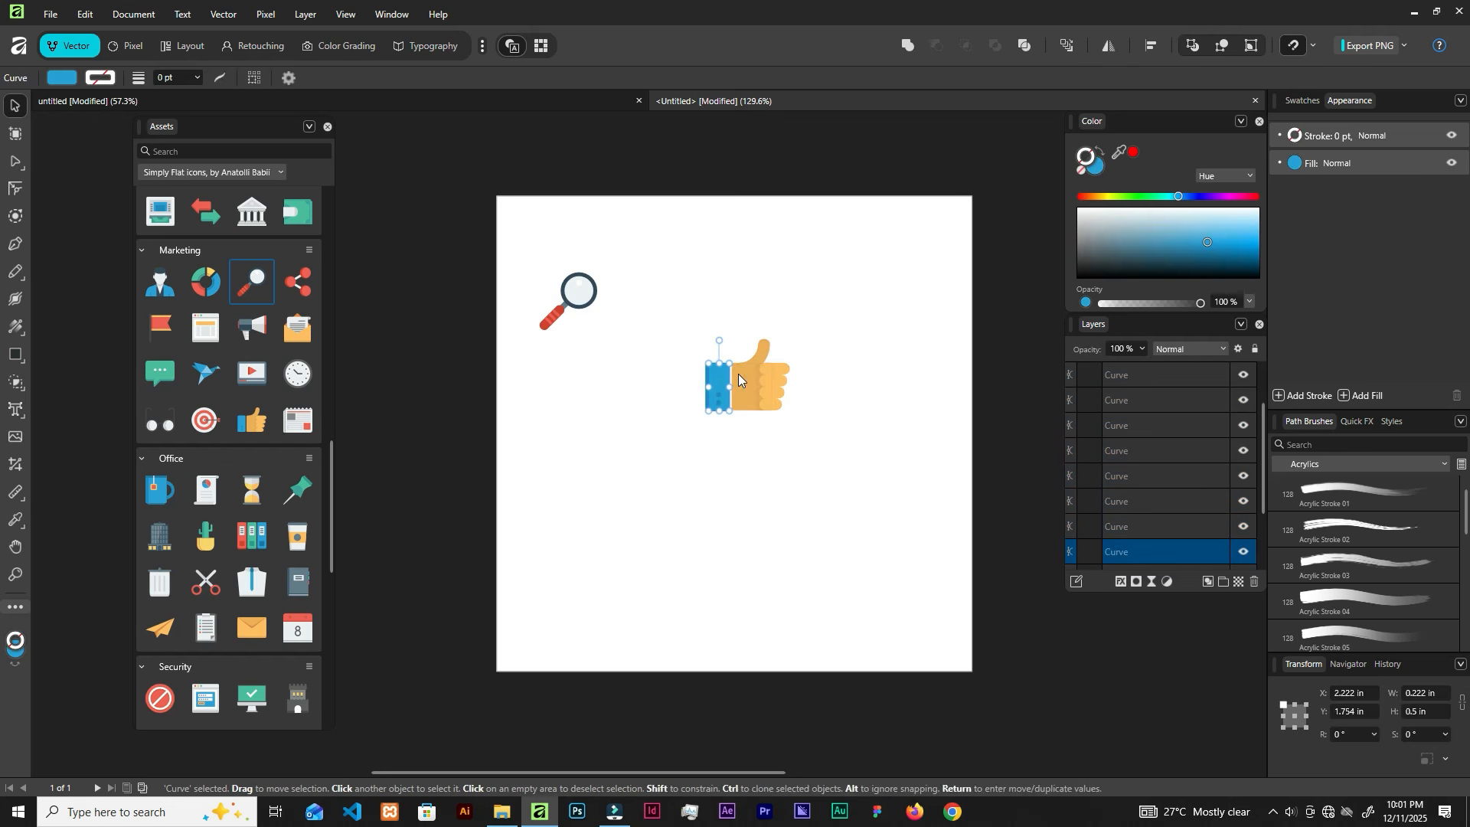
click(1175, 232)
click(1157, 251)
click(1133, 228)
click(1211, 232)
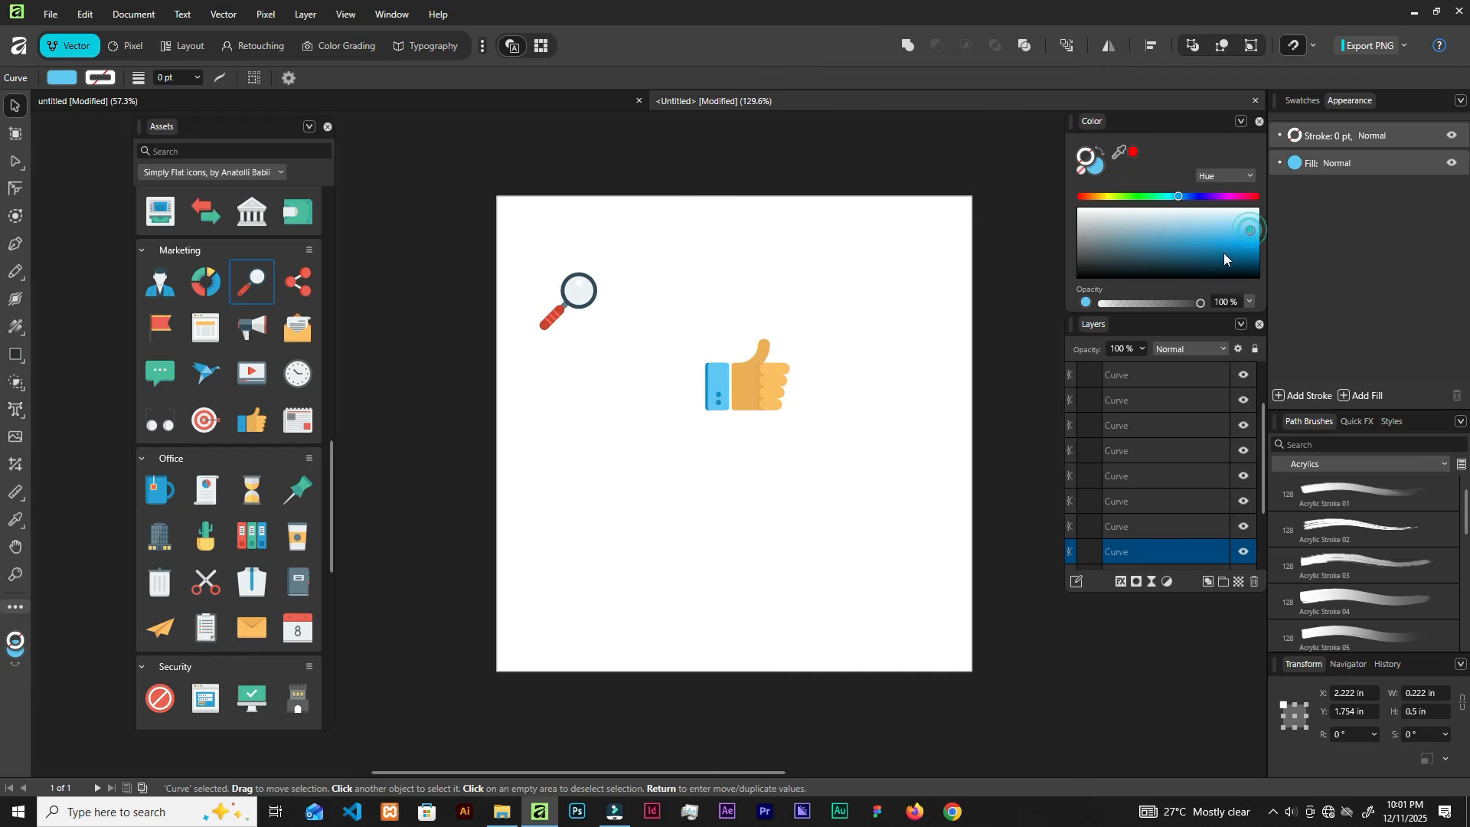
click(1222, 254)
Delete the magnifying glass and all the thumbs-up curves from the page
click(576, 291)
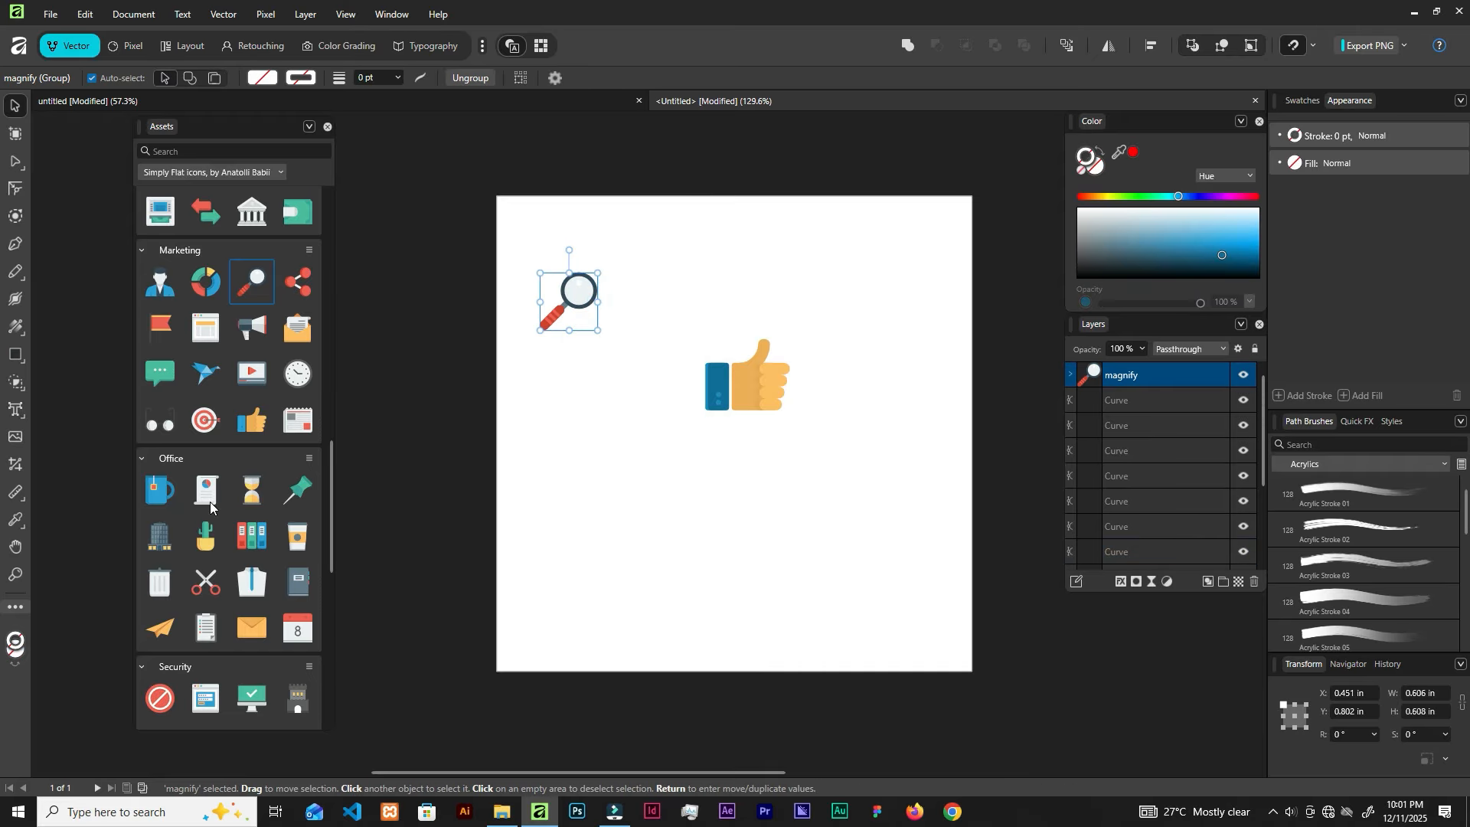
scroll(200, 532, down, 2)
scroll(200, 532, down, 6)
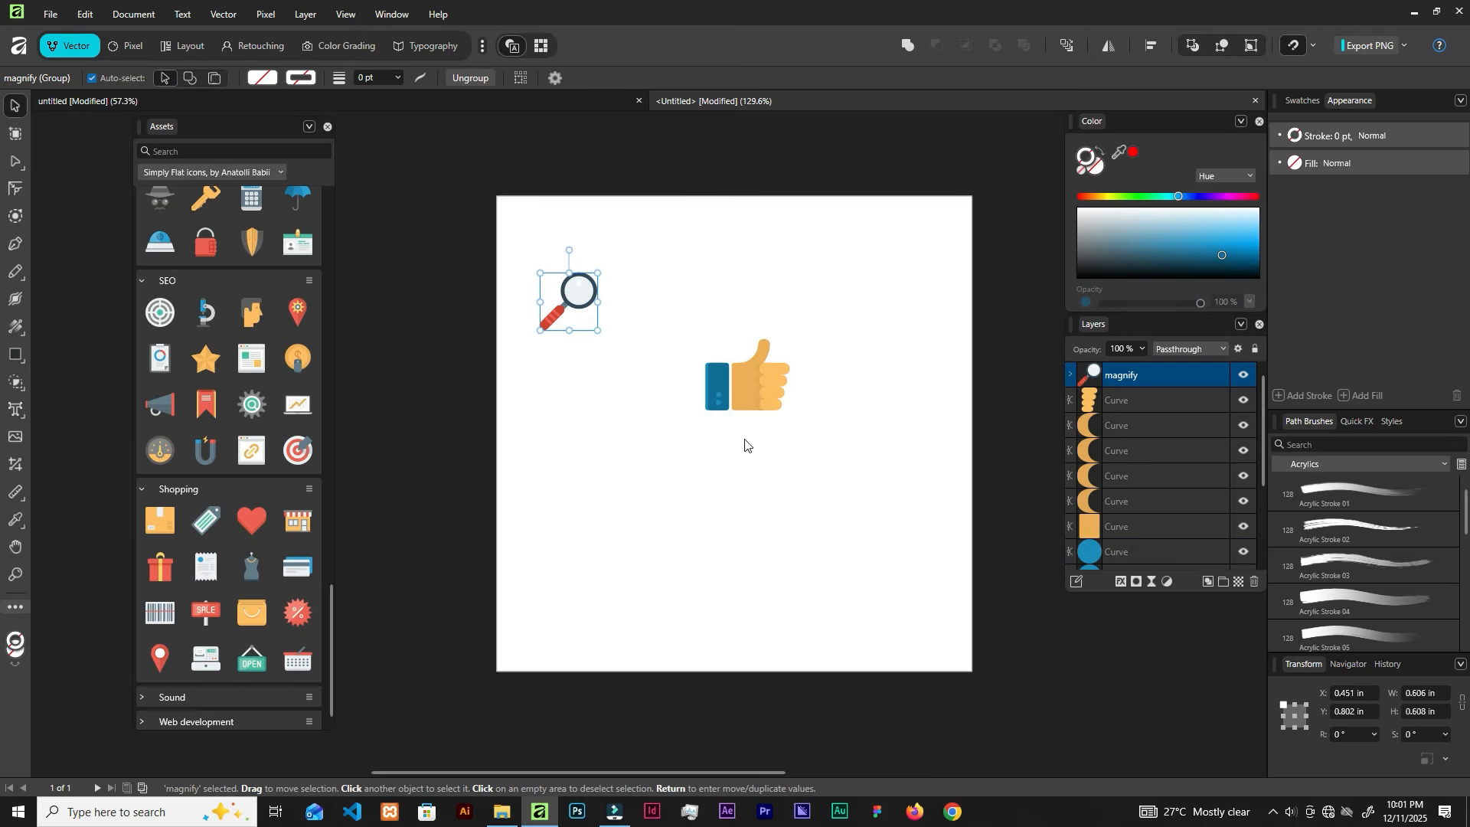
drag(528, 223, 809, 455)
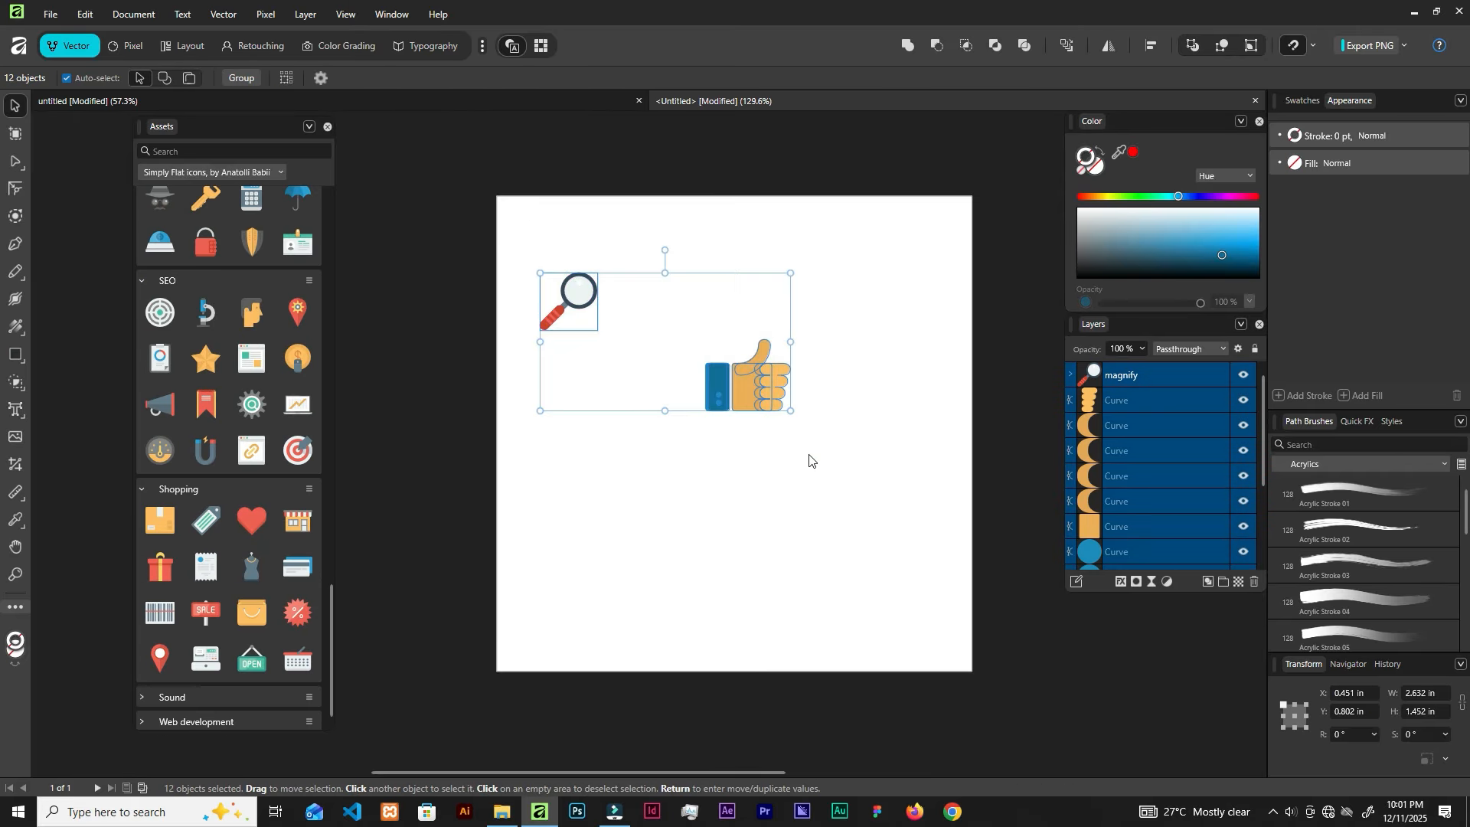
key(Delete)
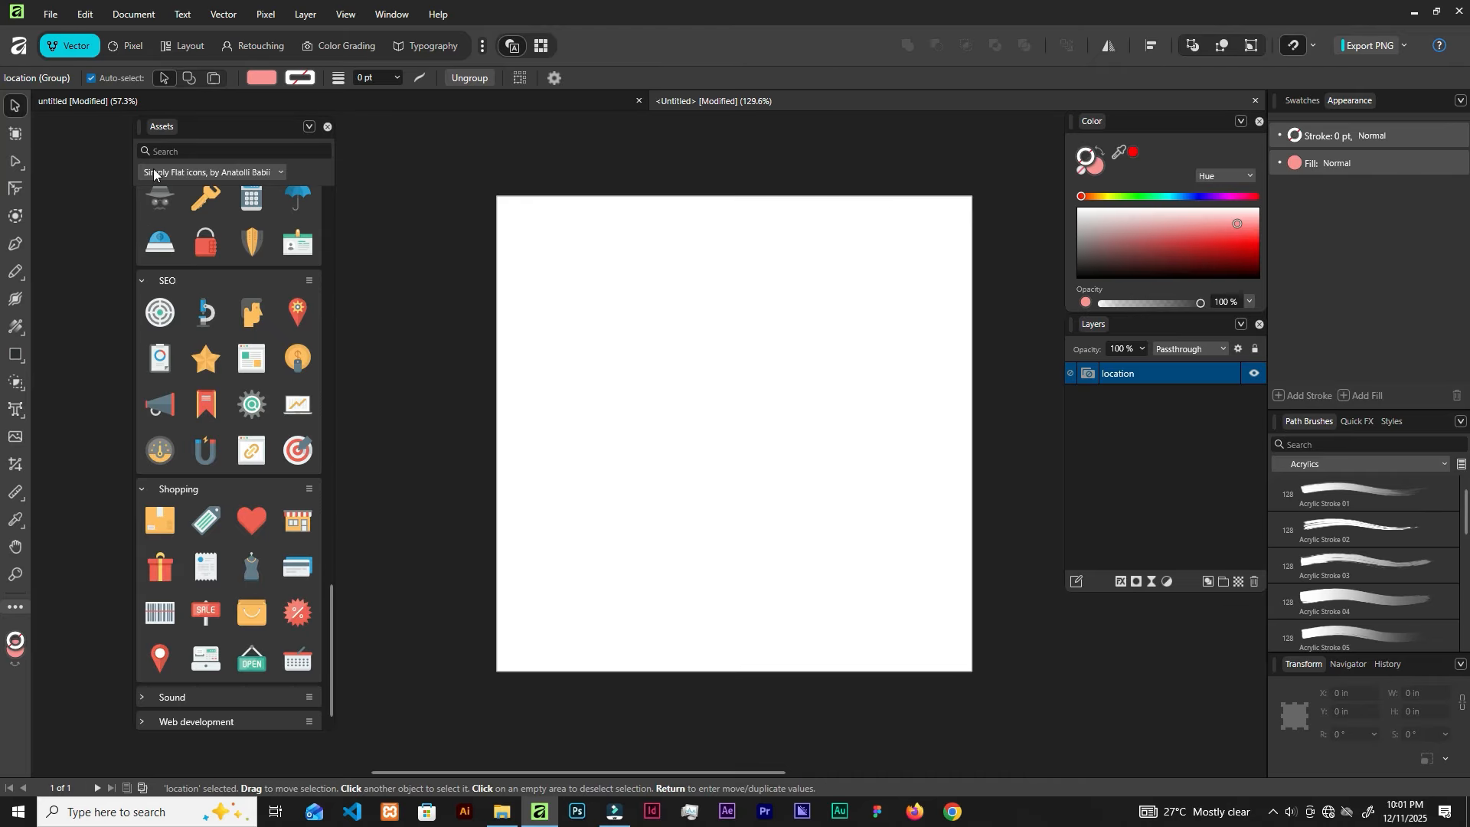
Check the fire_overlays and leaves asset categories, then return to the Default category
click(182, 169)
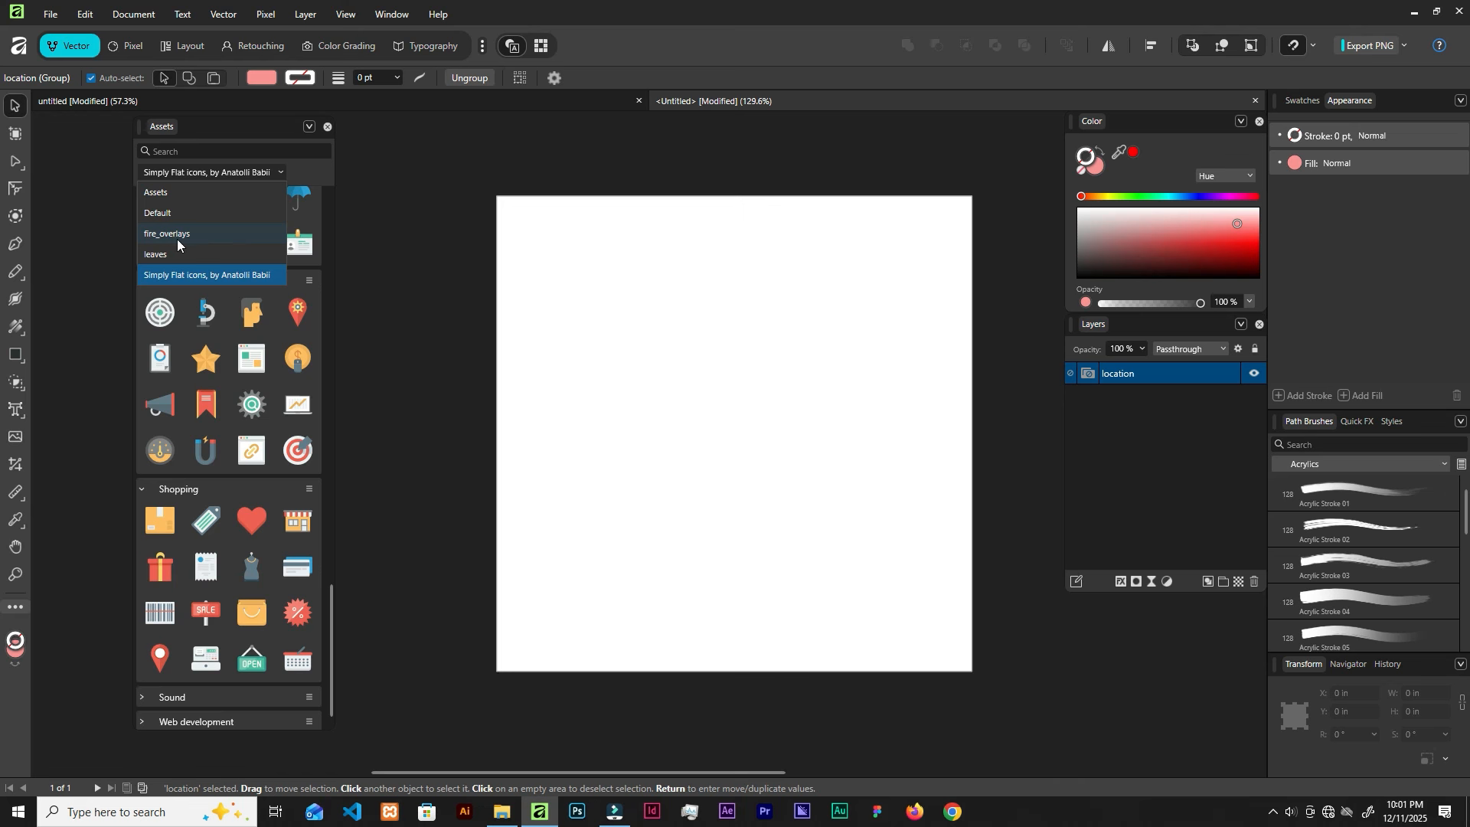
click(189, 236)
click(194, 173)
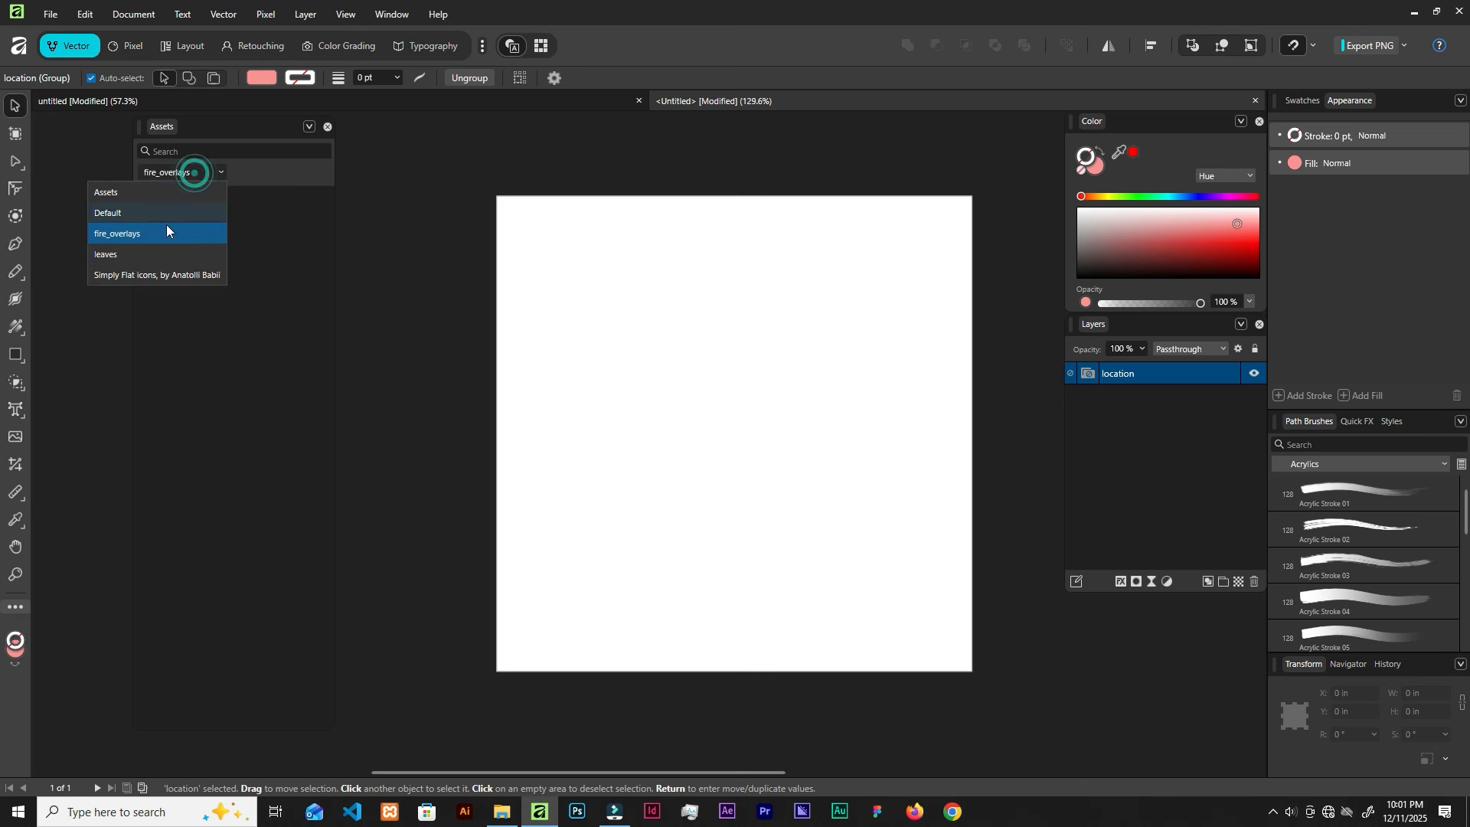
click(125, 252)
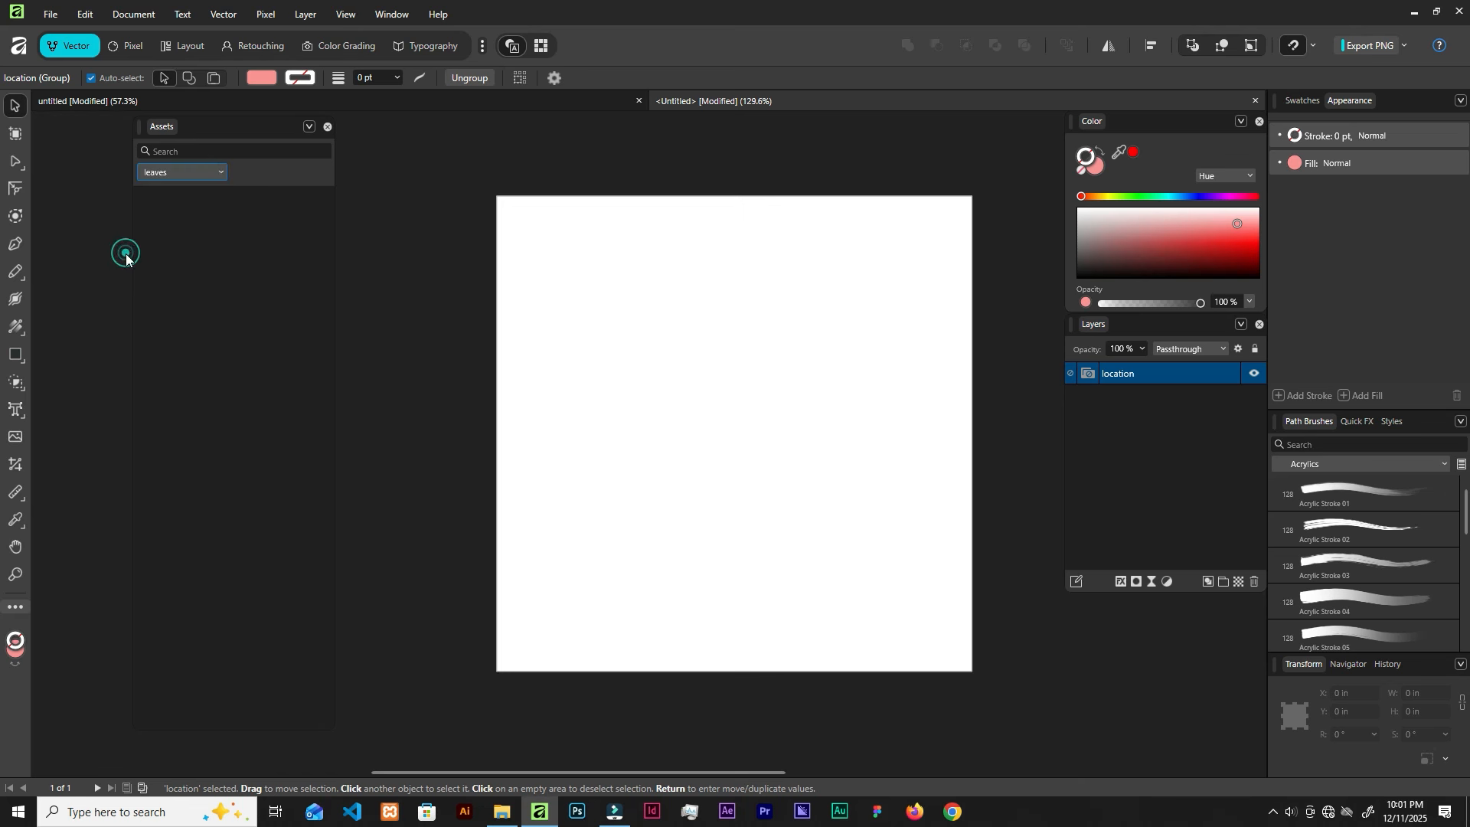
click(206, 174)
click(128, 210)
Create a new asset category named rainbow_overlays
click(308, 127)
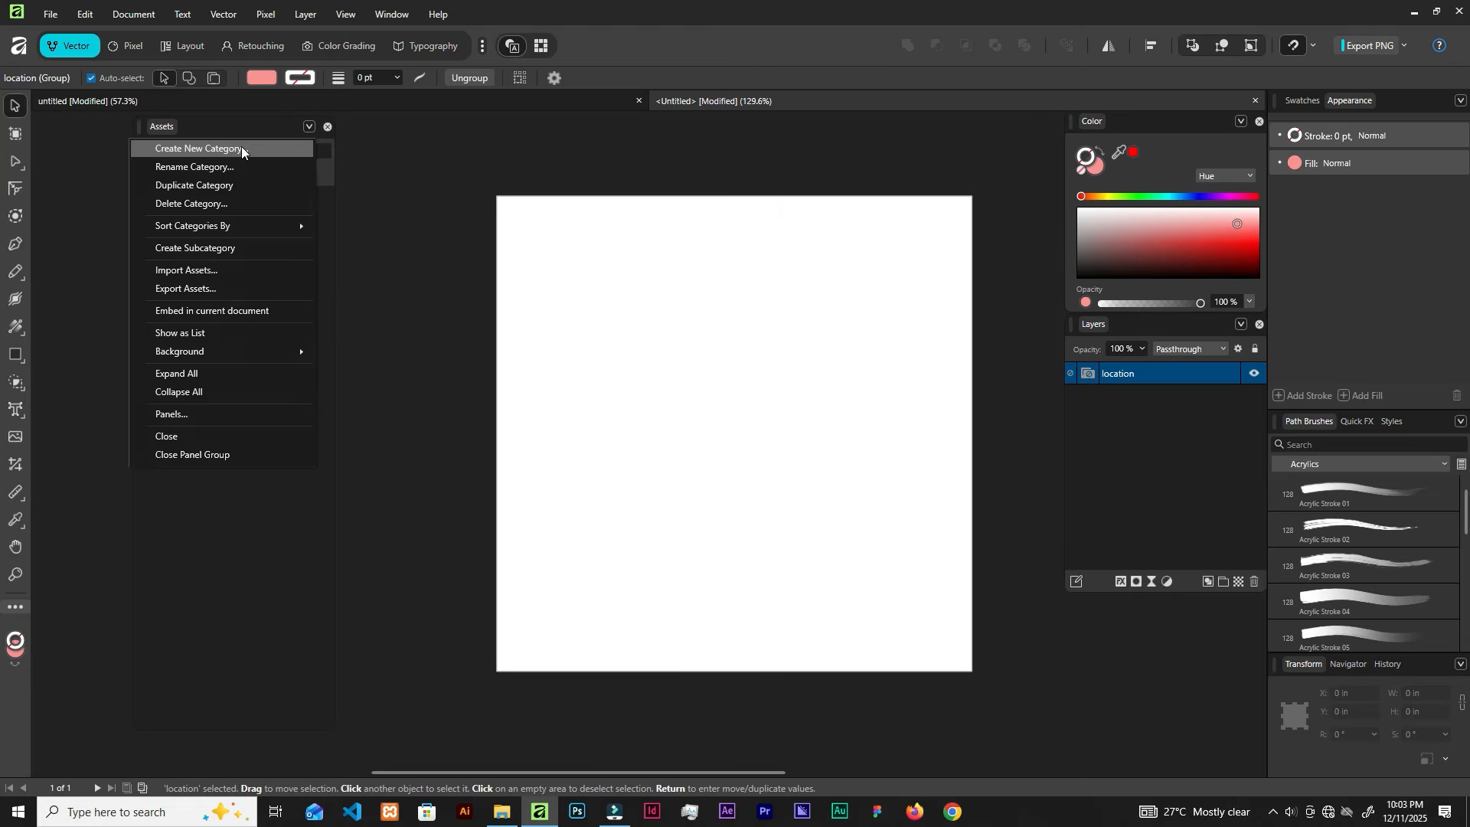
click(241, 148)
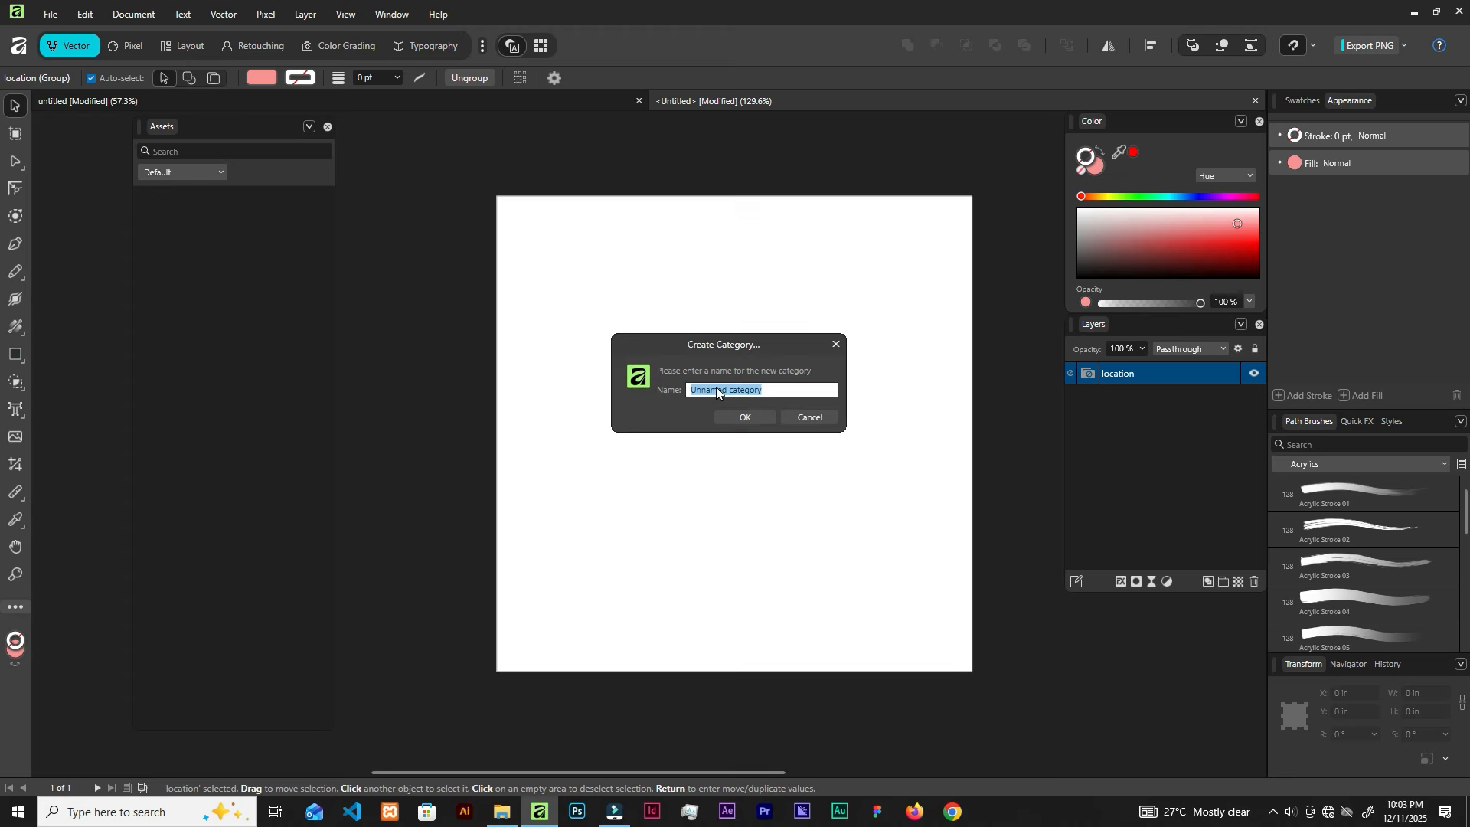
text(rainbow_overlays)
click(743, 418)
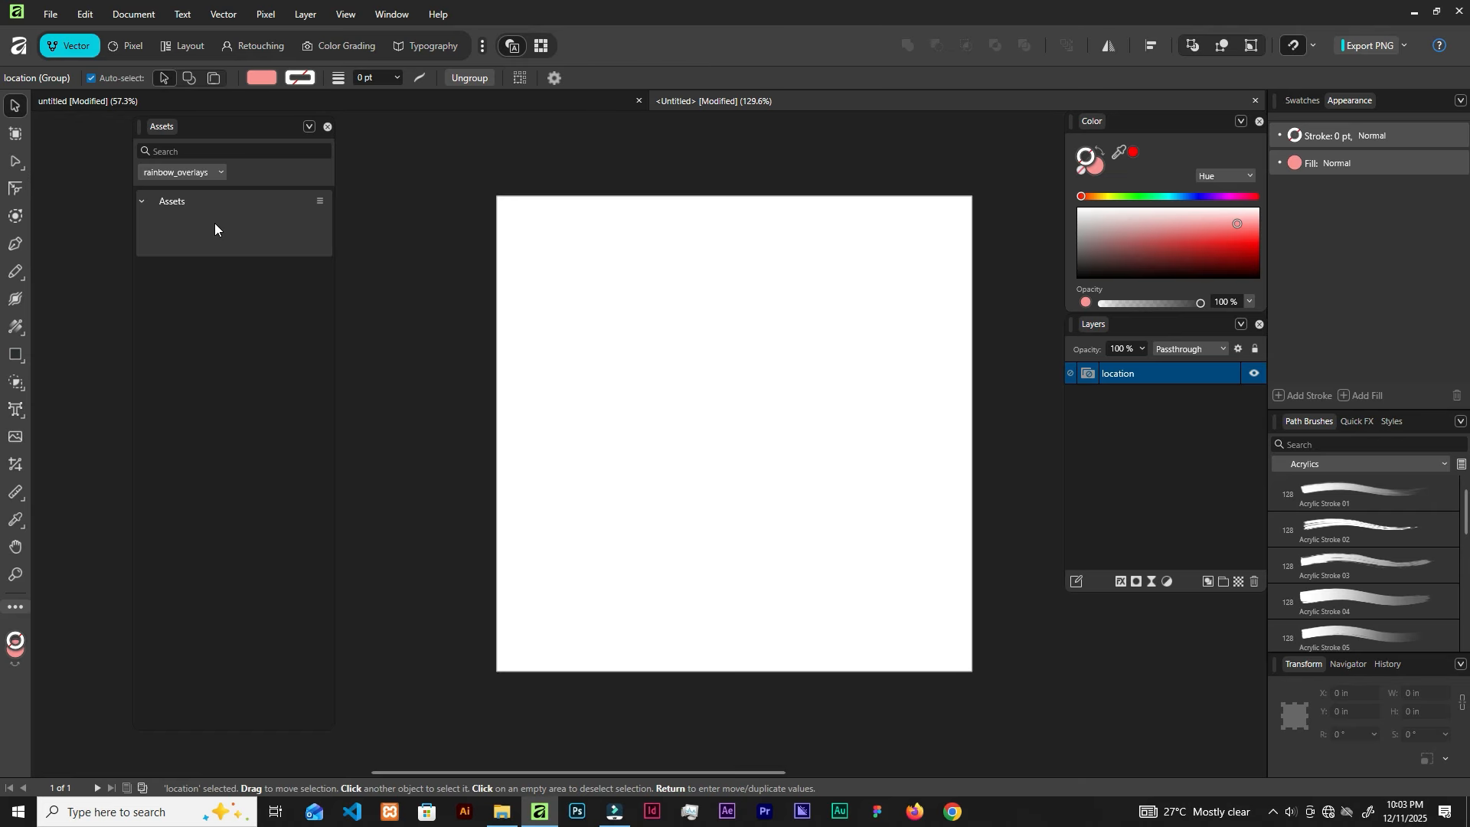
Add the six selected dark rainbow light images from the church_flyers folder in File Explorer to the rainbow_overlays assets
click(502, 811)
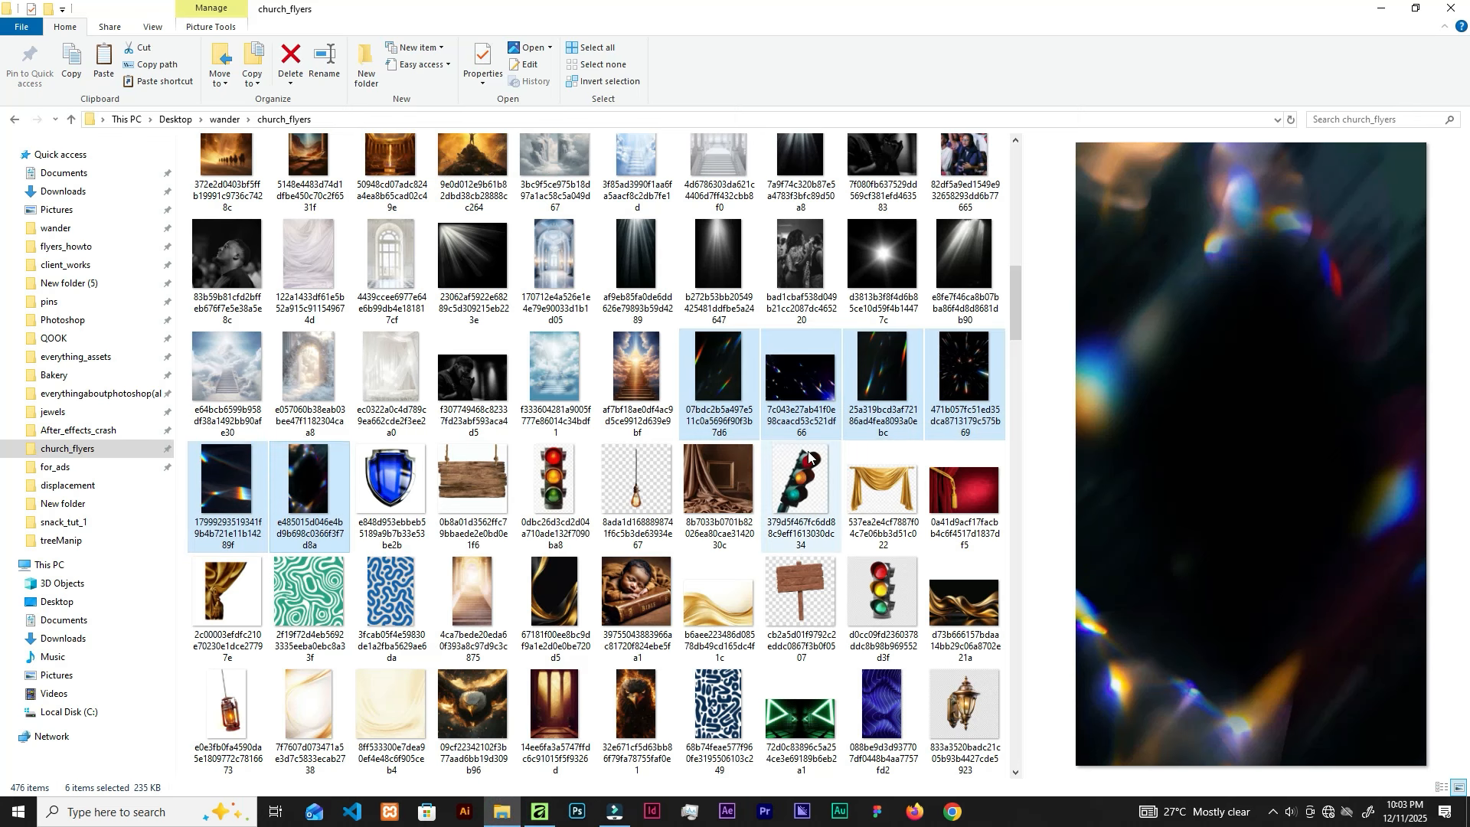
drag(800, 387, 318, 364)
drag(241, 239, 240, 239)
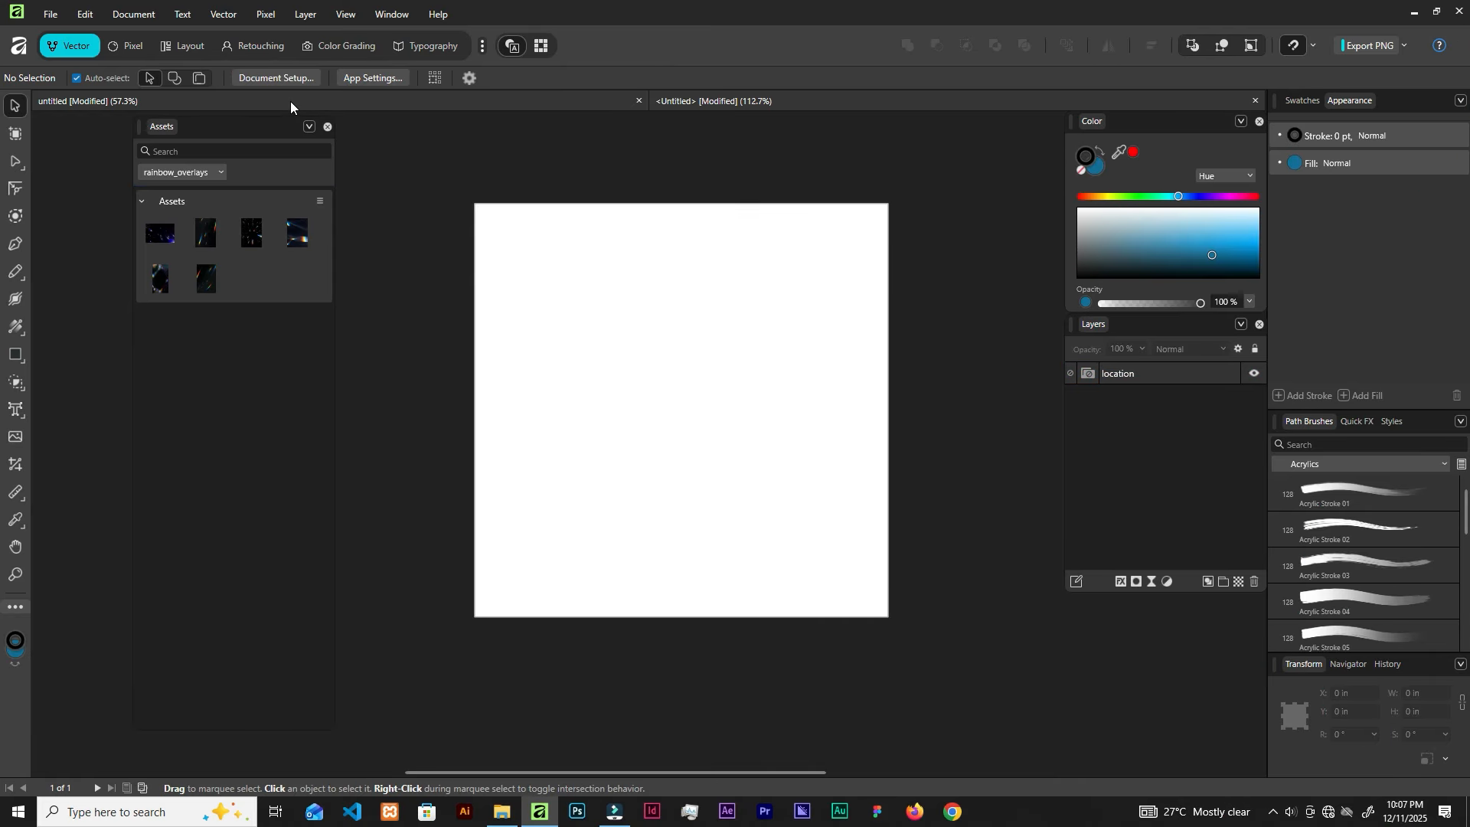
Bring up the Thanksgiving Service flyer and enable the Assets panel in the Pixel workspace customisation
click(291, 101)
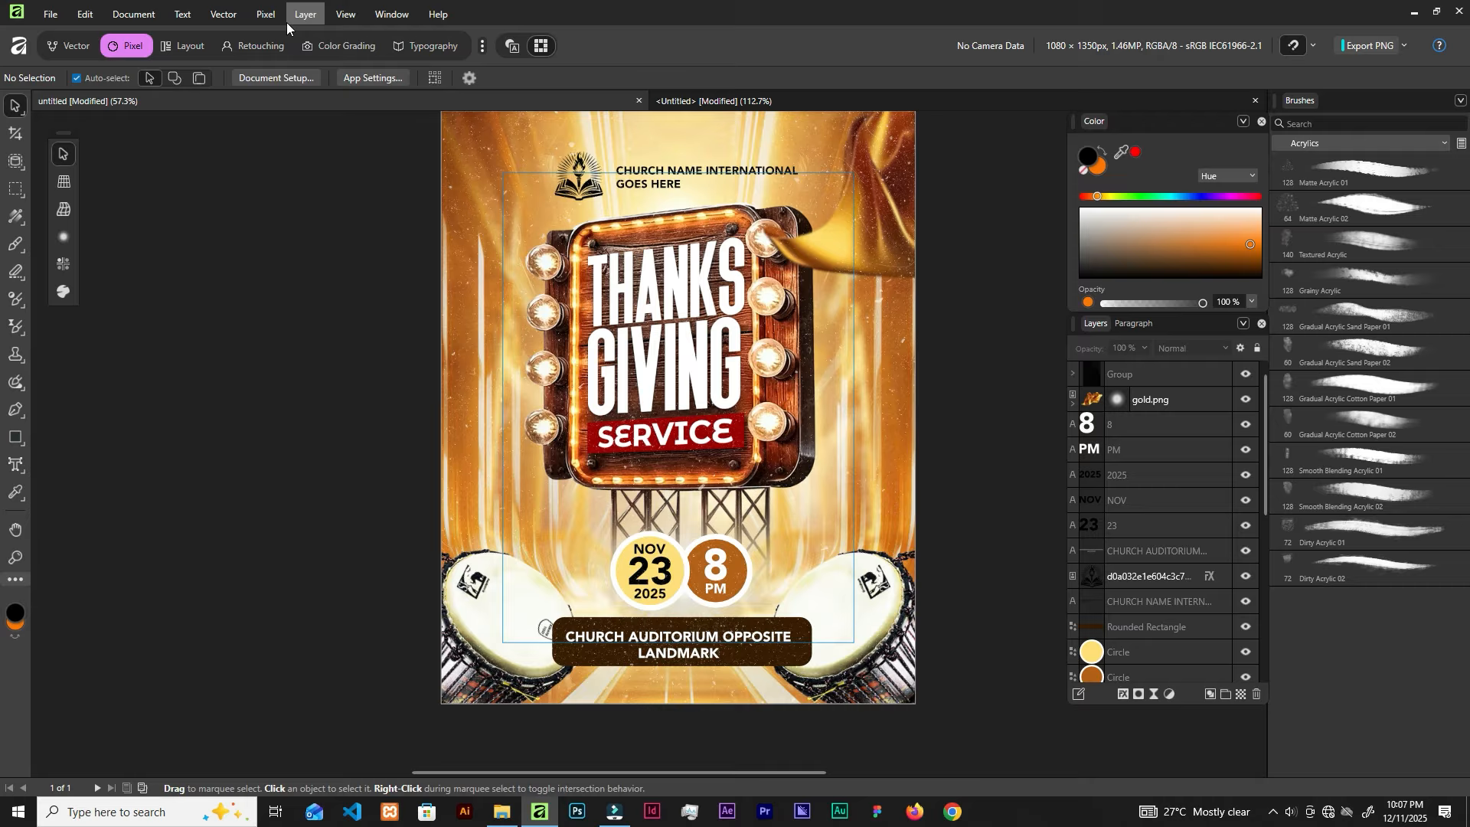
click(345, 14)
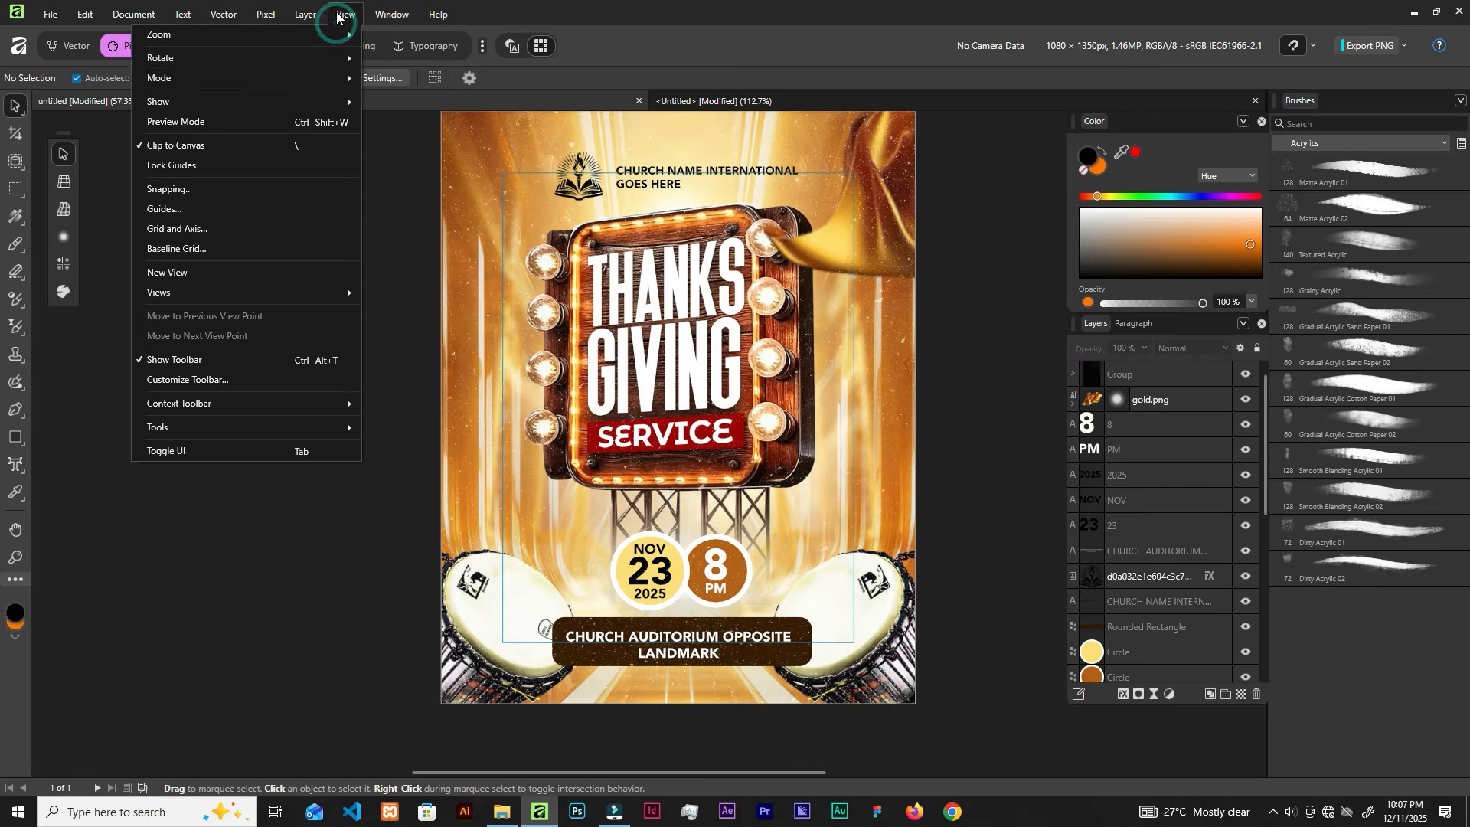
click(176, 381)
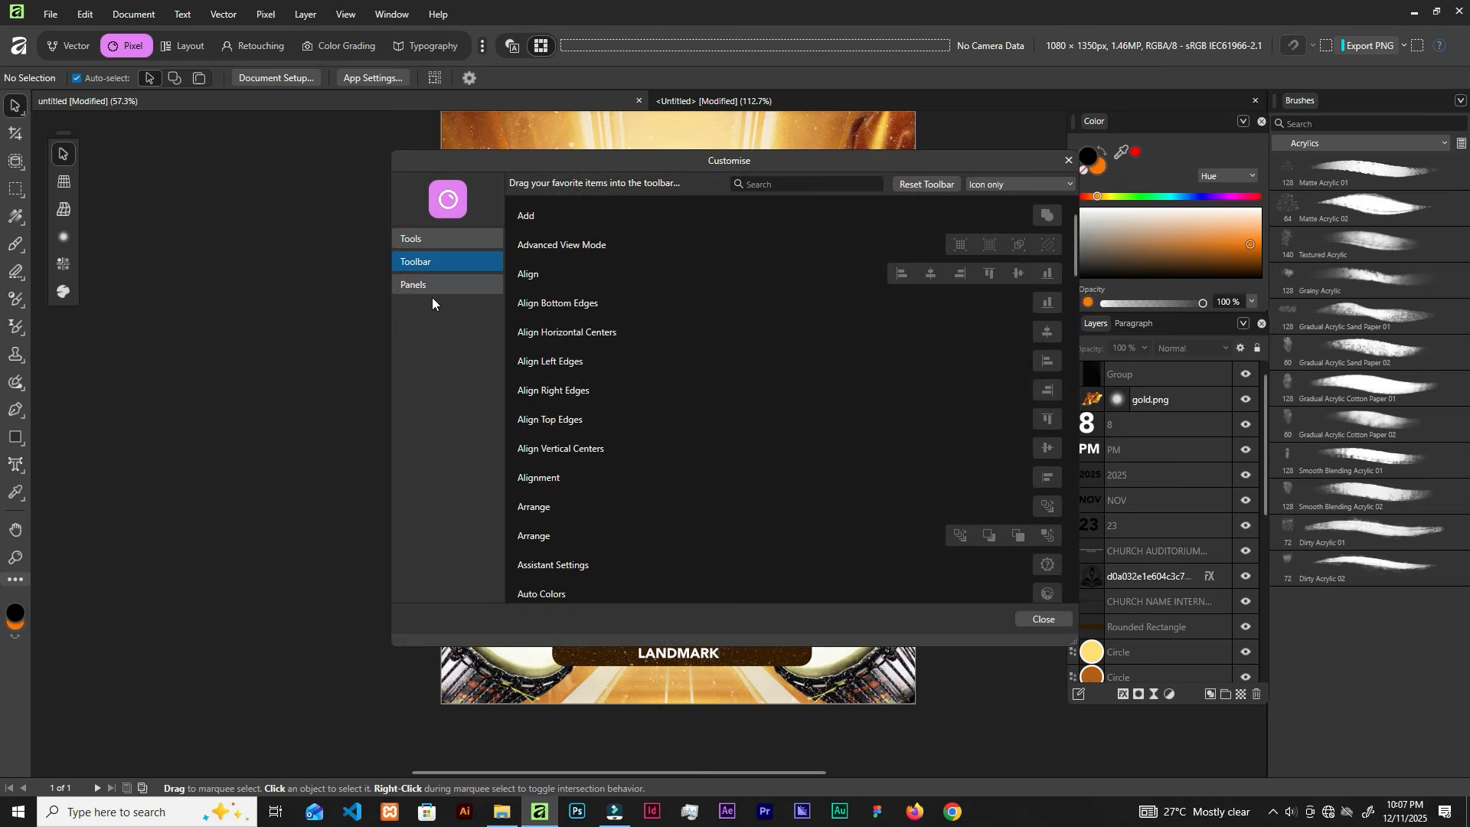
click(438, 285)
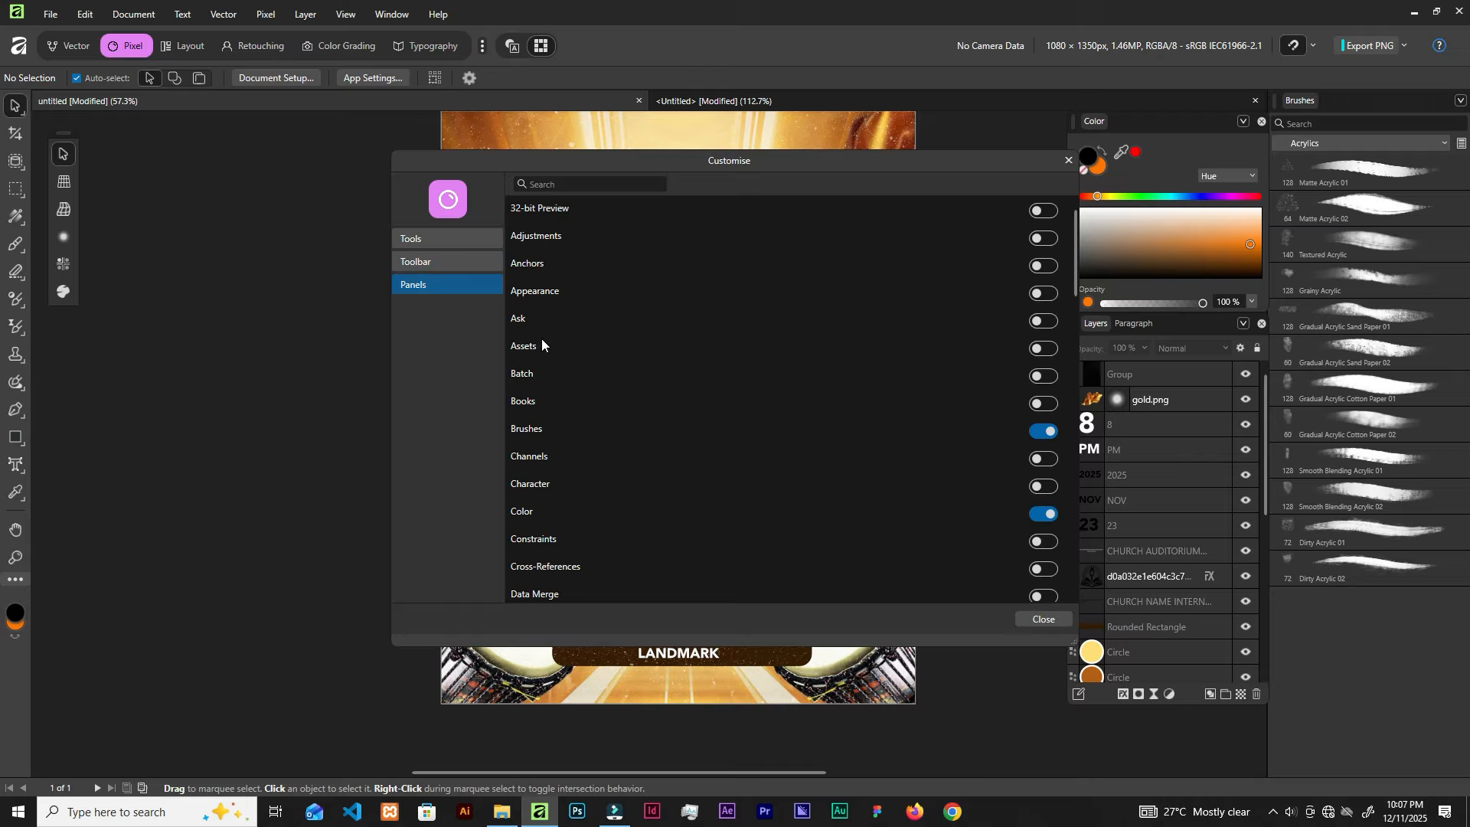
click(1044, 347)
click(1066, 160)
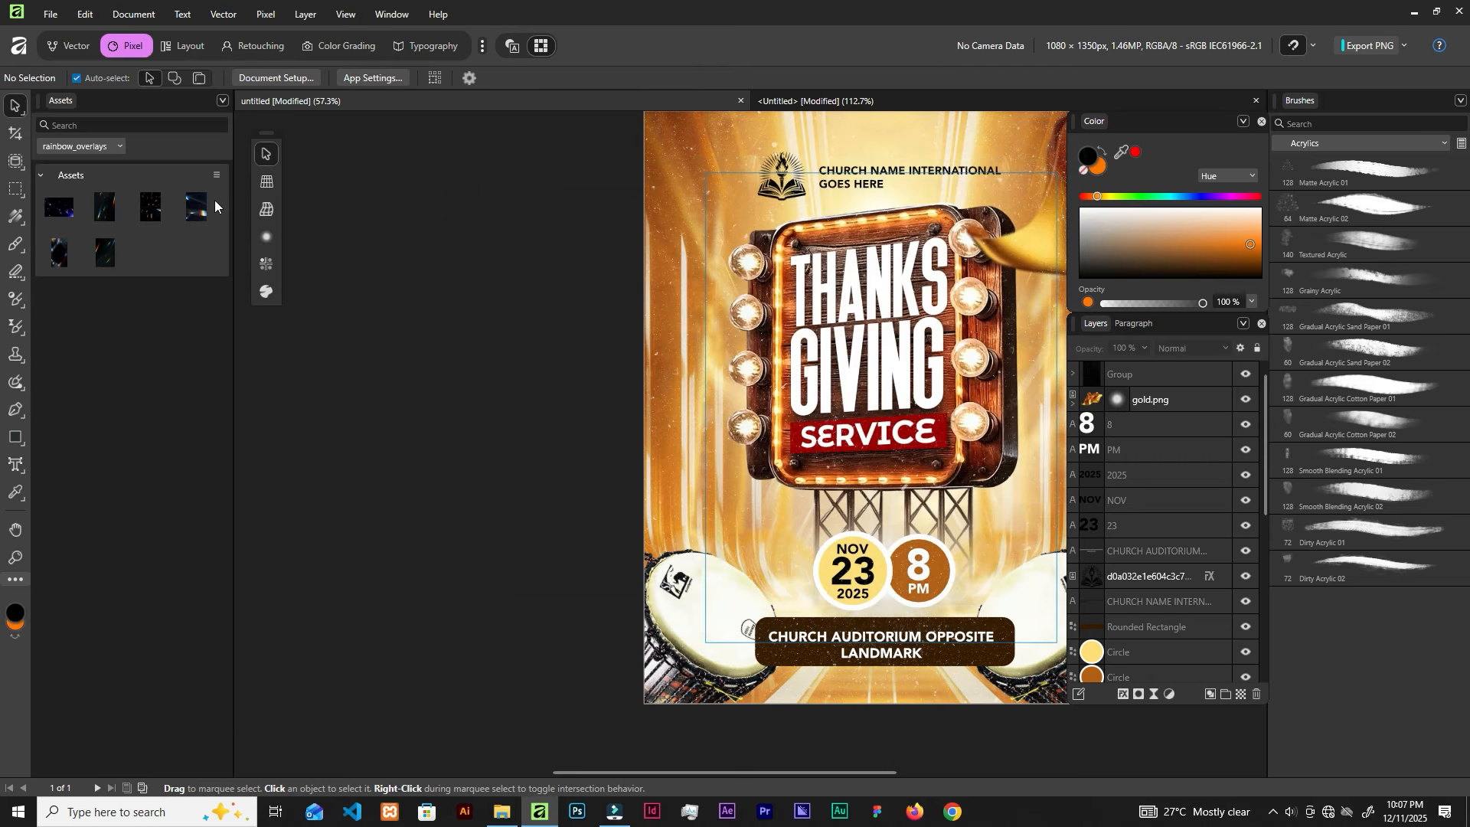
Place the fourth rainbow overlay asset on the flyer and set its blend mode to Screen
drag(196, 213, 946, 369)
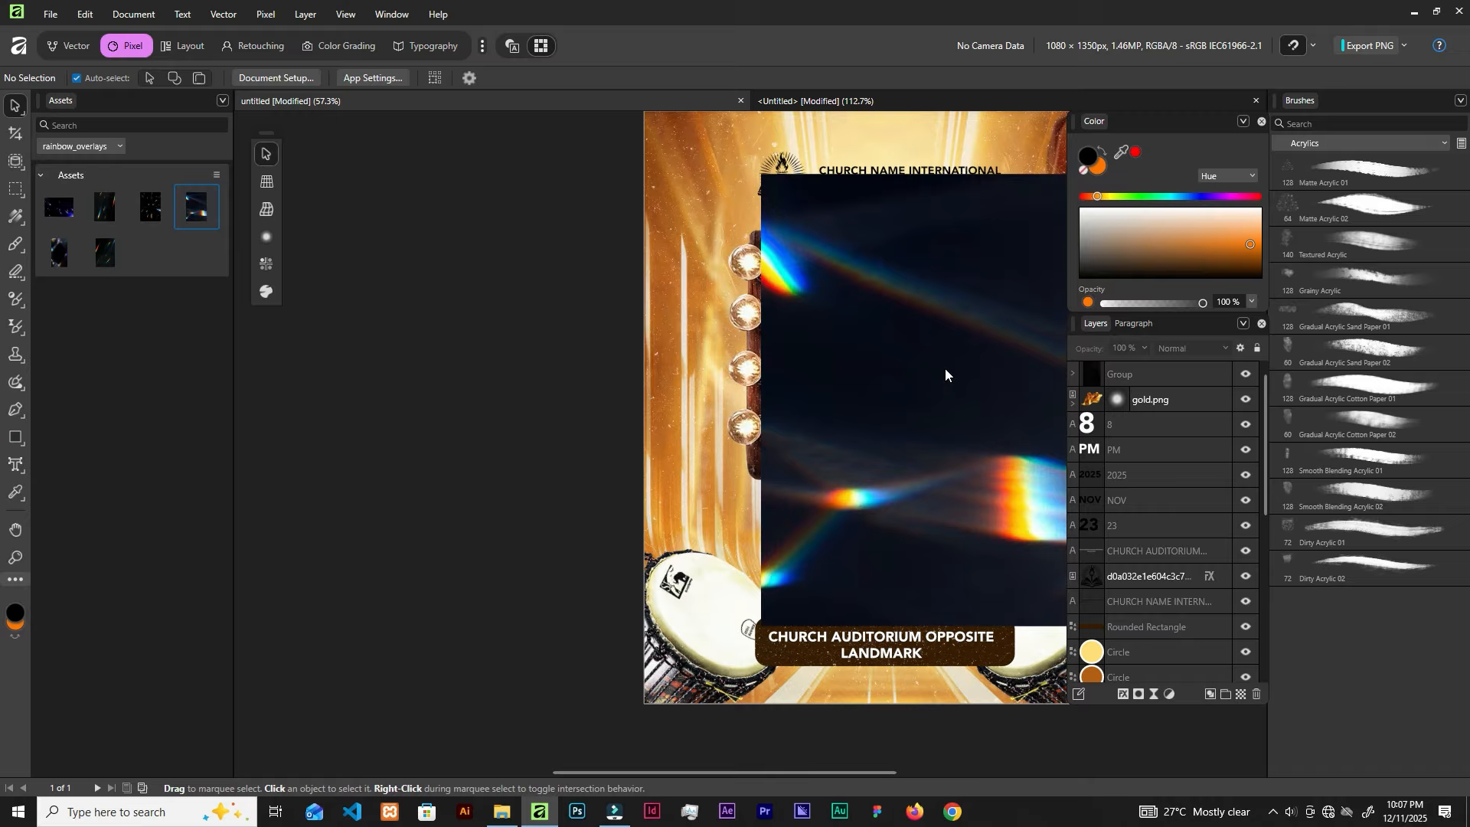
click(1194, 348)
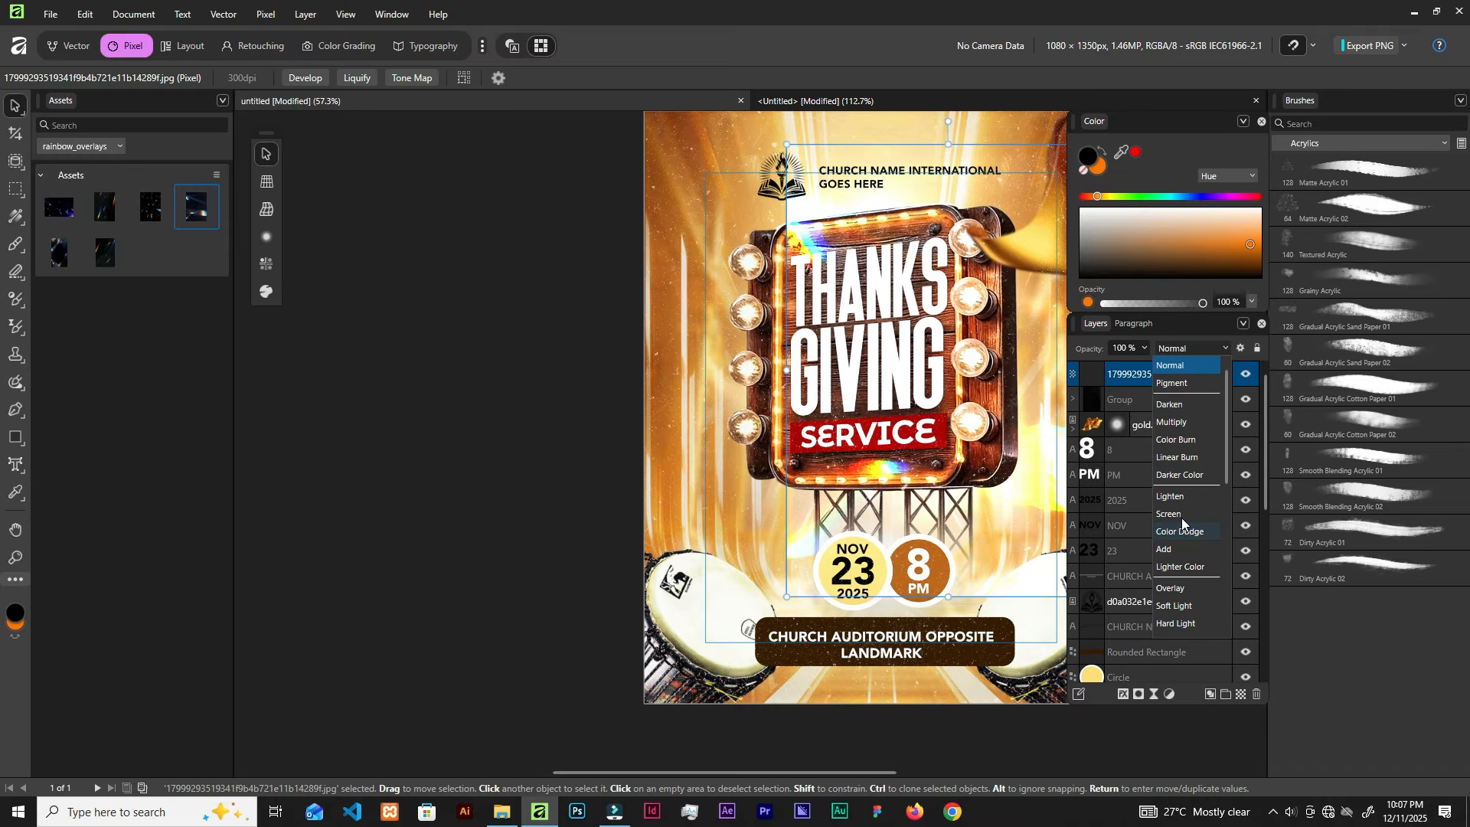
click(1182, 519)
Reposition and enlarge the rainbow overlay so it spans nearly the full width and height of the flyer
scroll(951, 424, down, 2)
drag(1016, 410, 943, 411)
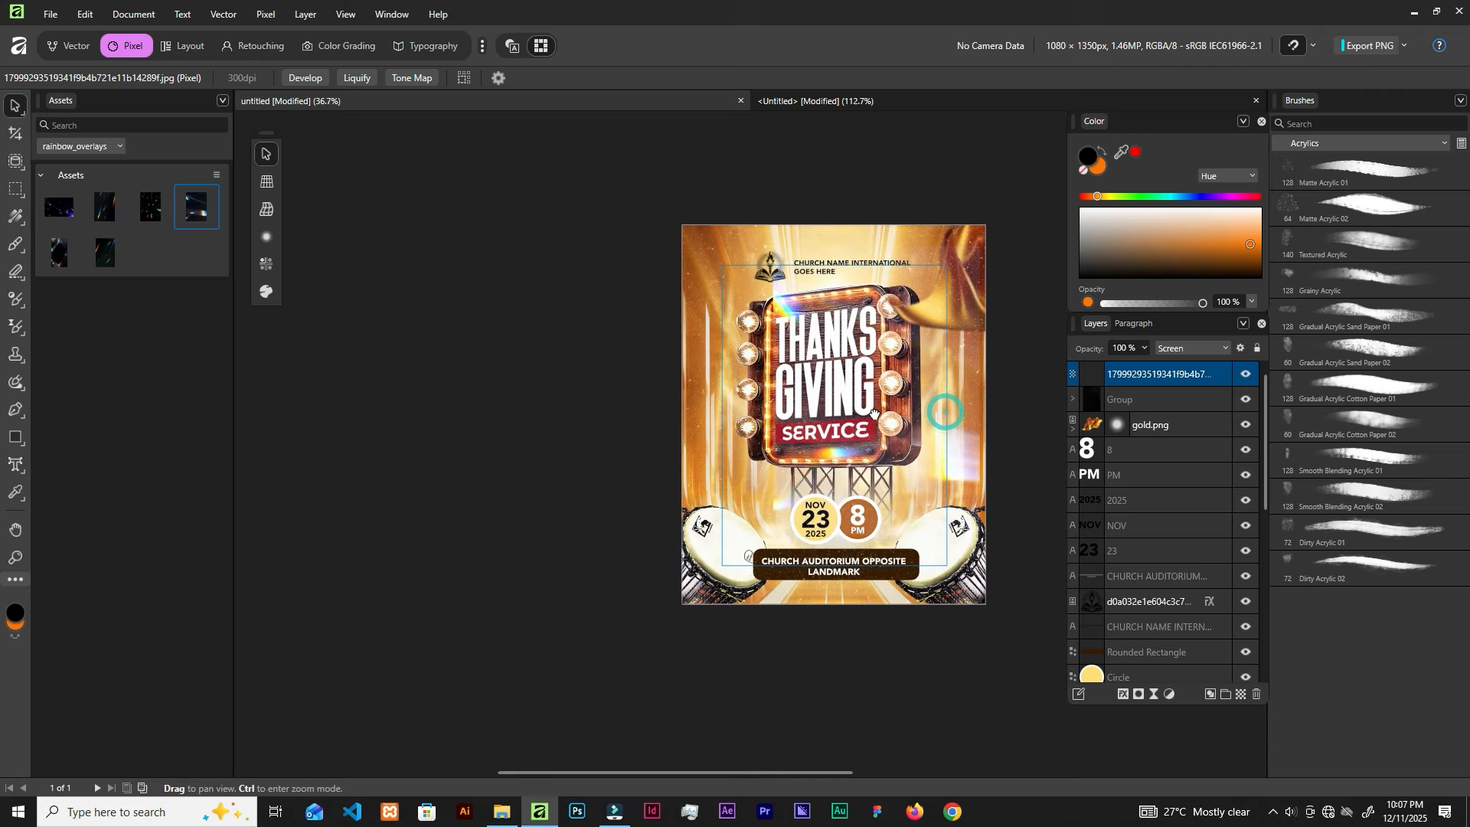
drag(771, 538, 682, 635)
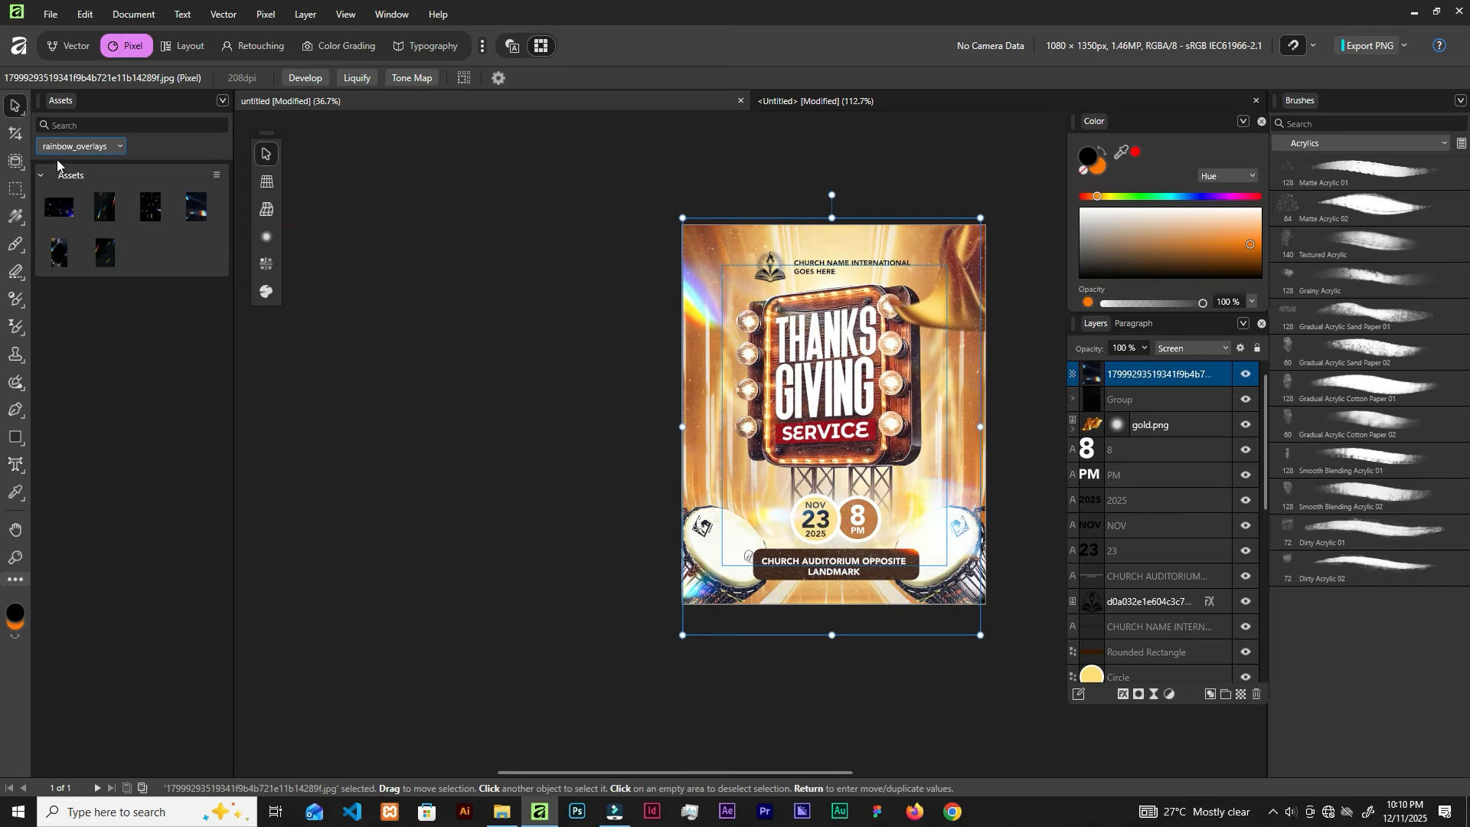
Create a new asset category named glass
click(223, 100)
click(136, 122)
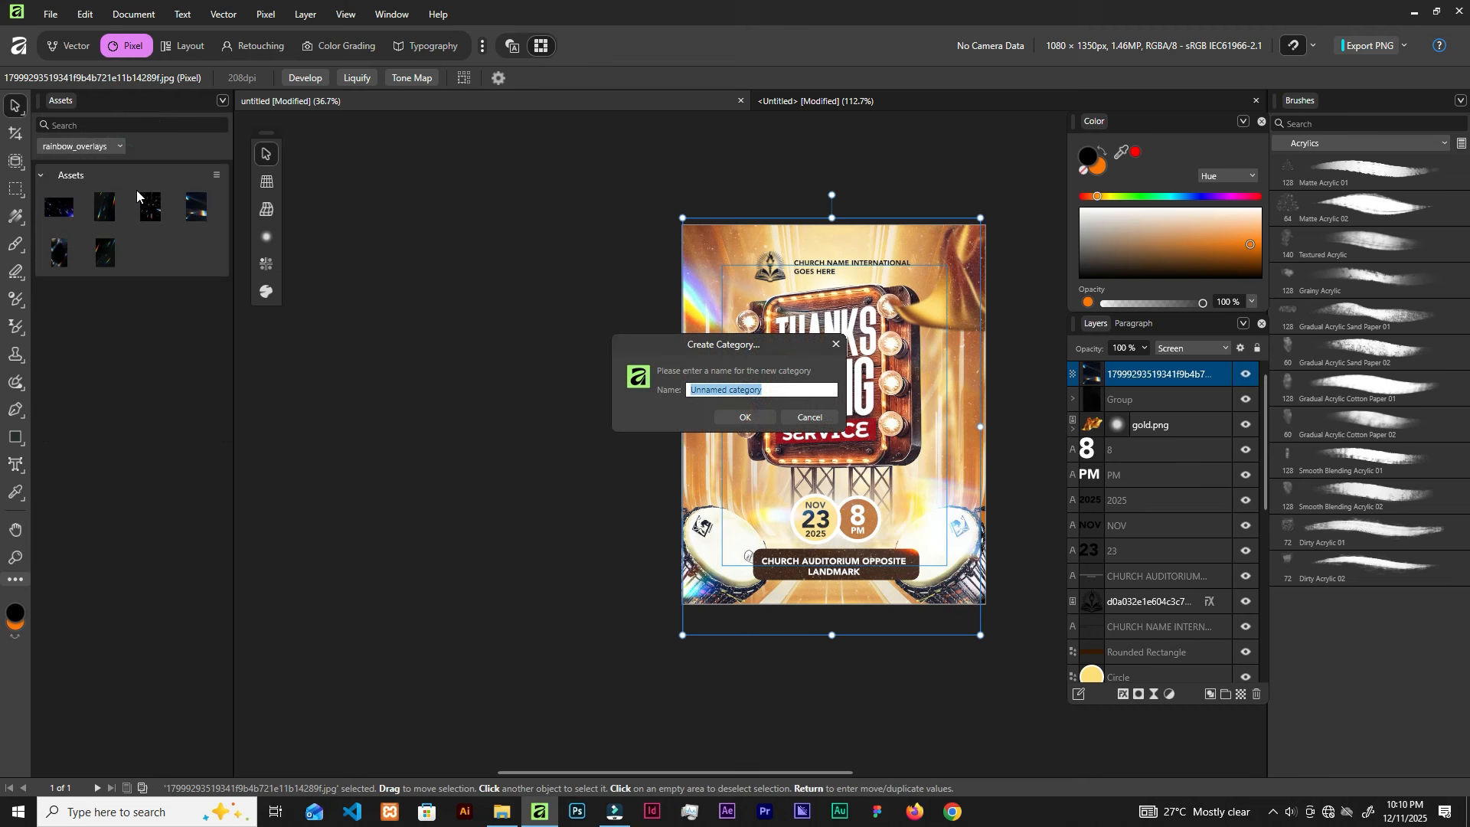
text(glass)
click(772, 418)
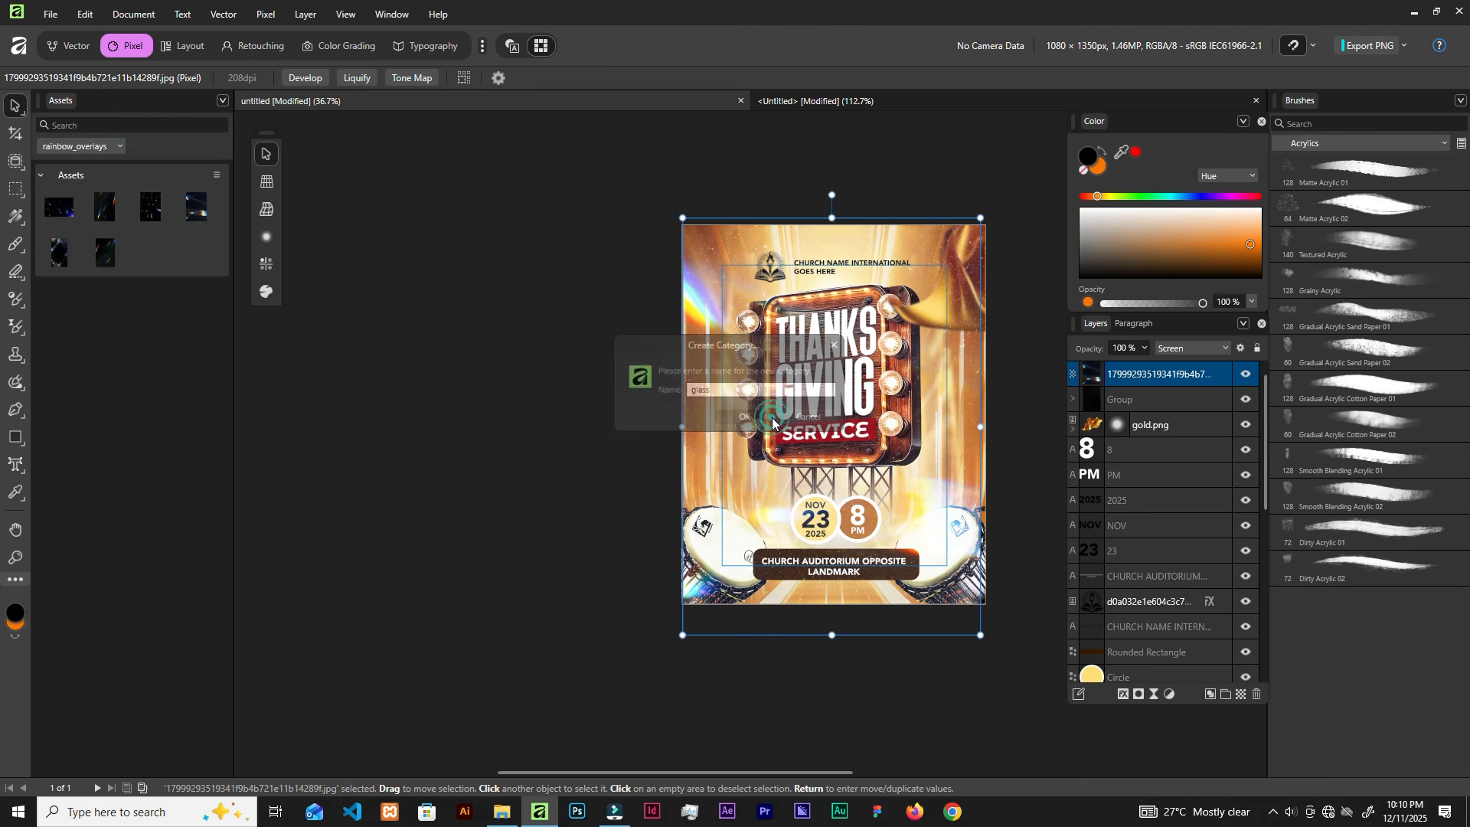
Add all images from the 10 Realistic Broken Glass Texture folder to the glass asset category and place the third asset on the flyer
click(502, 812)
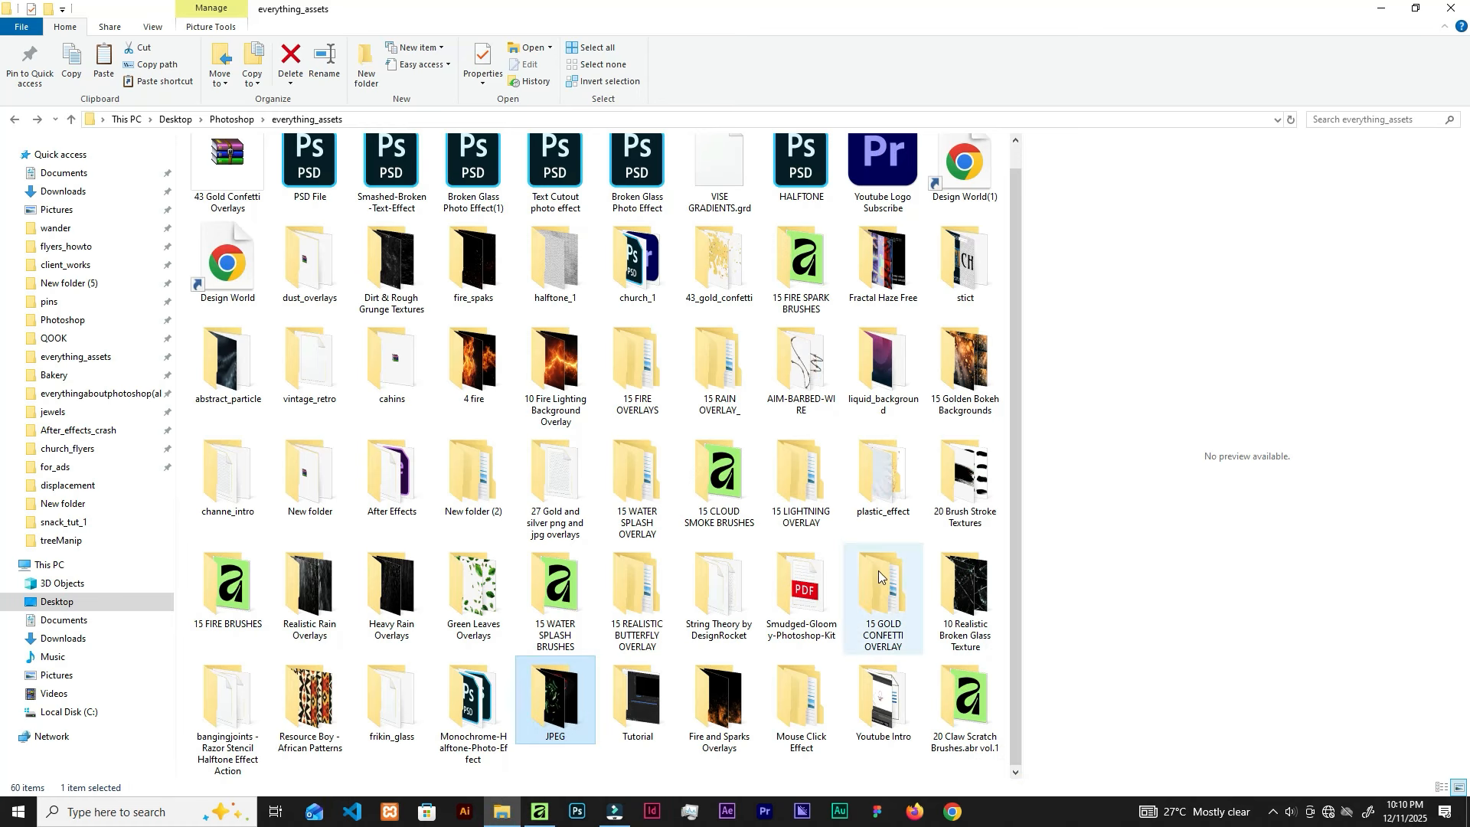
double_click(966, 597)
drag(268, 297, 991, 141)
ctrl+click(227, 187)
drag(227, 187, 787, 352)
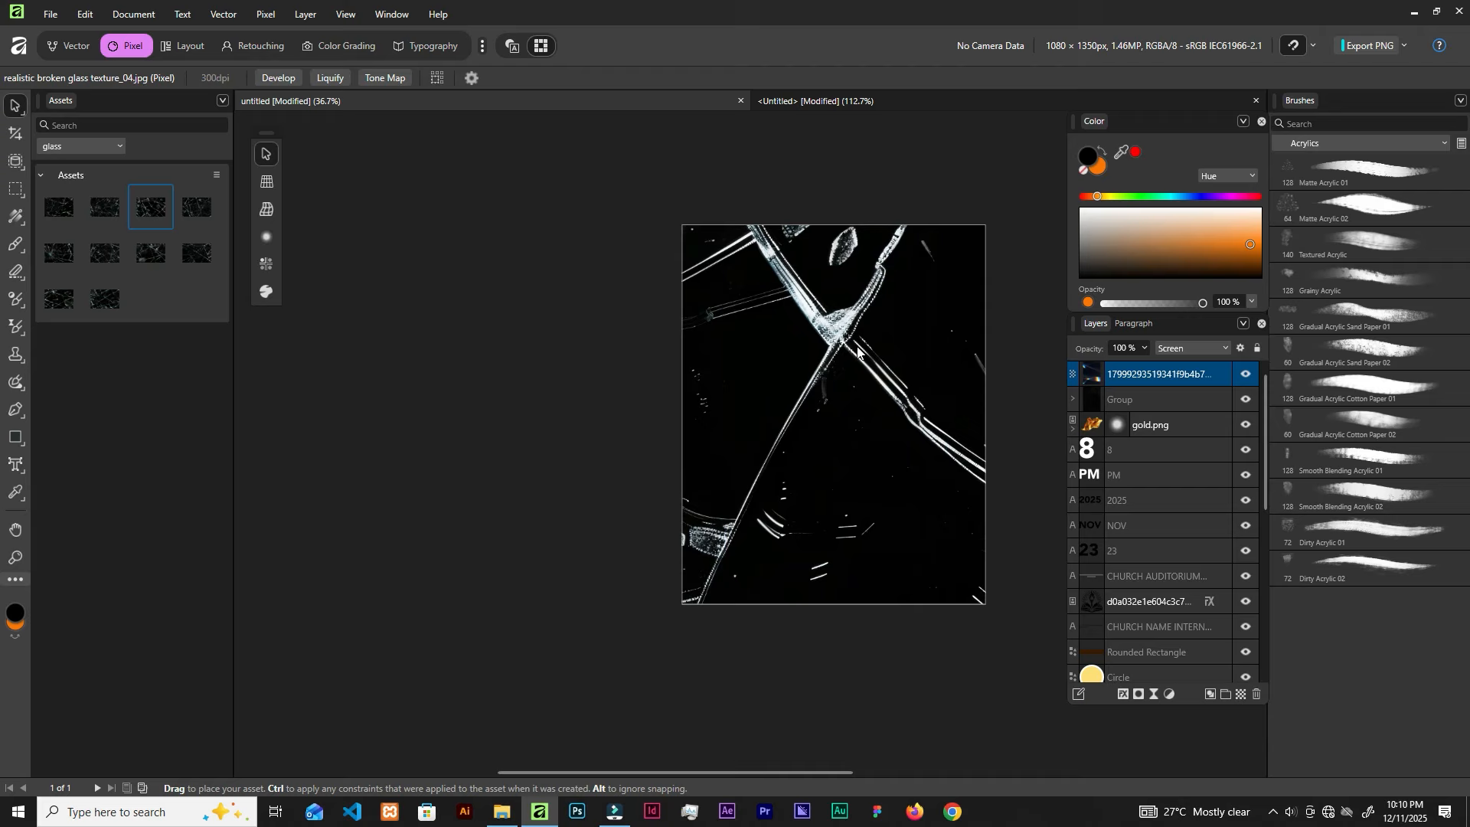
Shrink the broken glass texture to fit within the flyer's width and position it over the Thanksgiving billboard
scroll(861, 352, down, 4)
scroll(861, 352, down, 2)
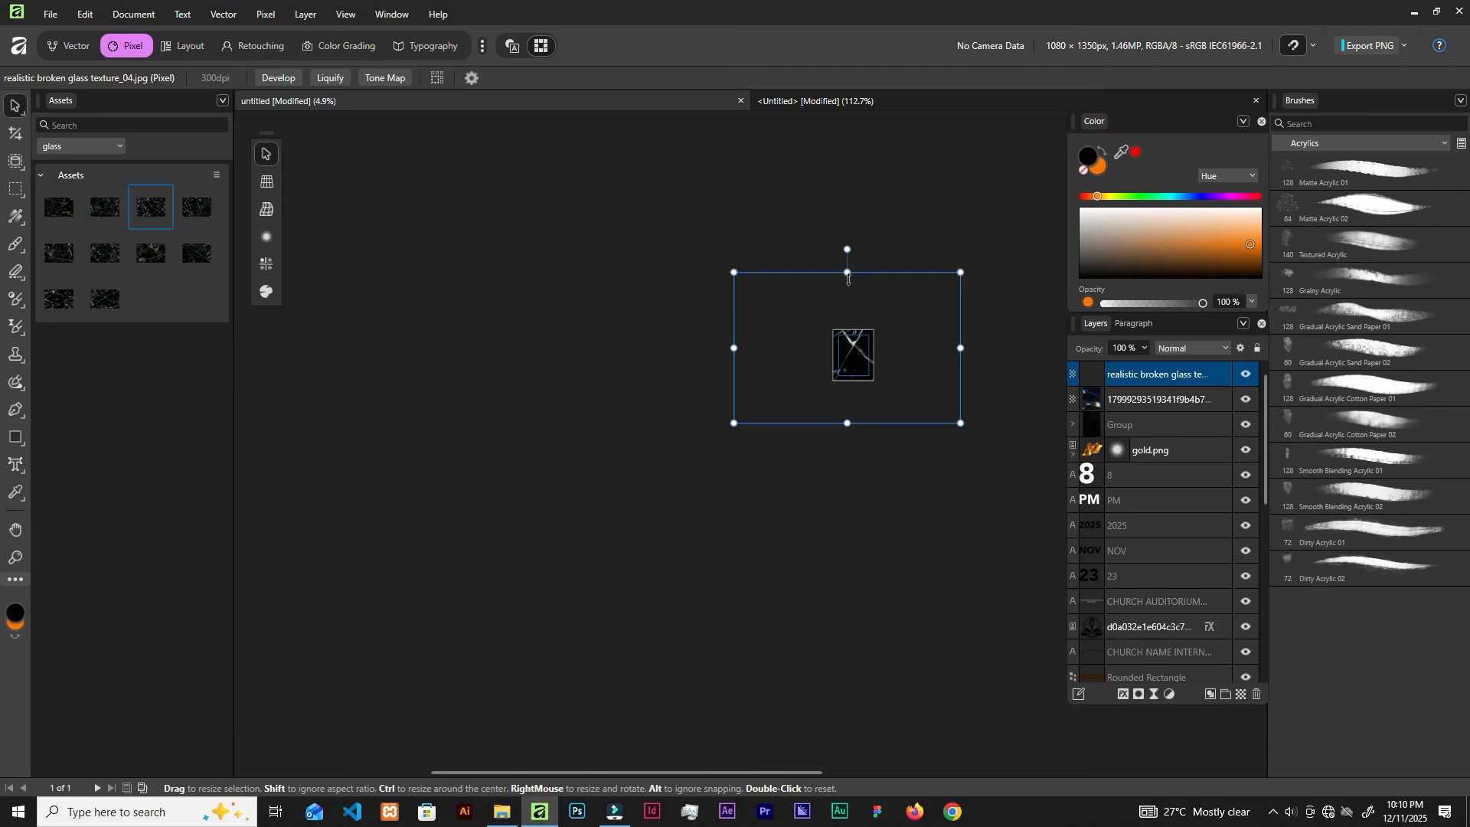
drag(846, 253, 852, 401)
drag(867, 412, 855, 351)
scroll(854, 352, up, 7)
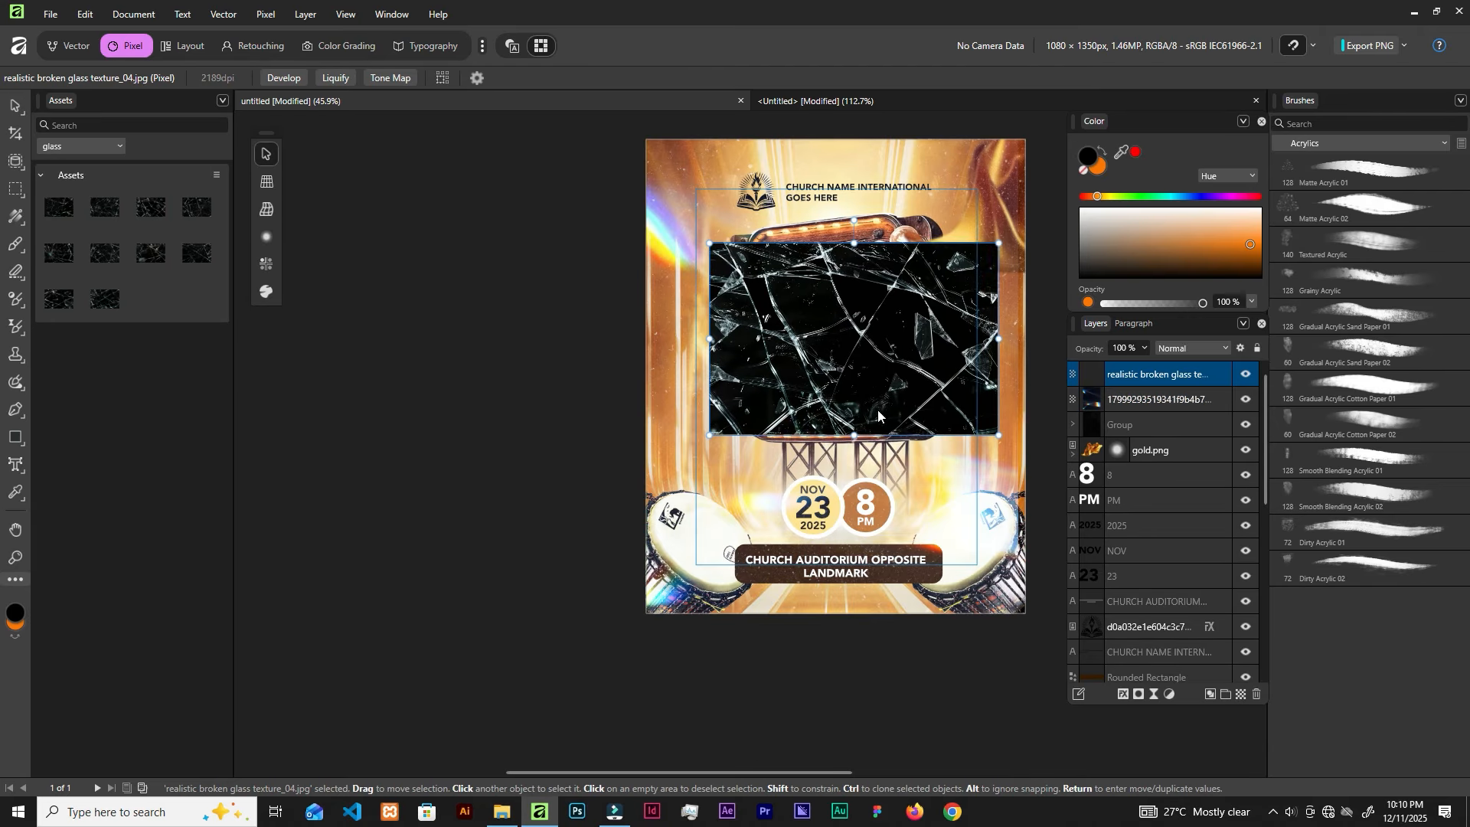
Change the blend mode of the broken glass texture and enlarge it towards the flyer's lower edge
click(1192, 349)
click(1182, 475)
drag(993, 436, 999, 612)
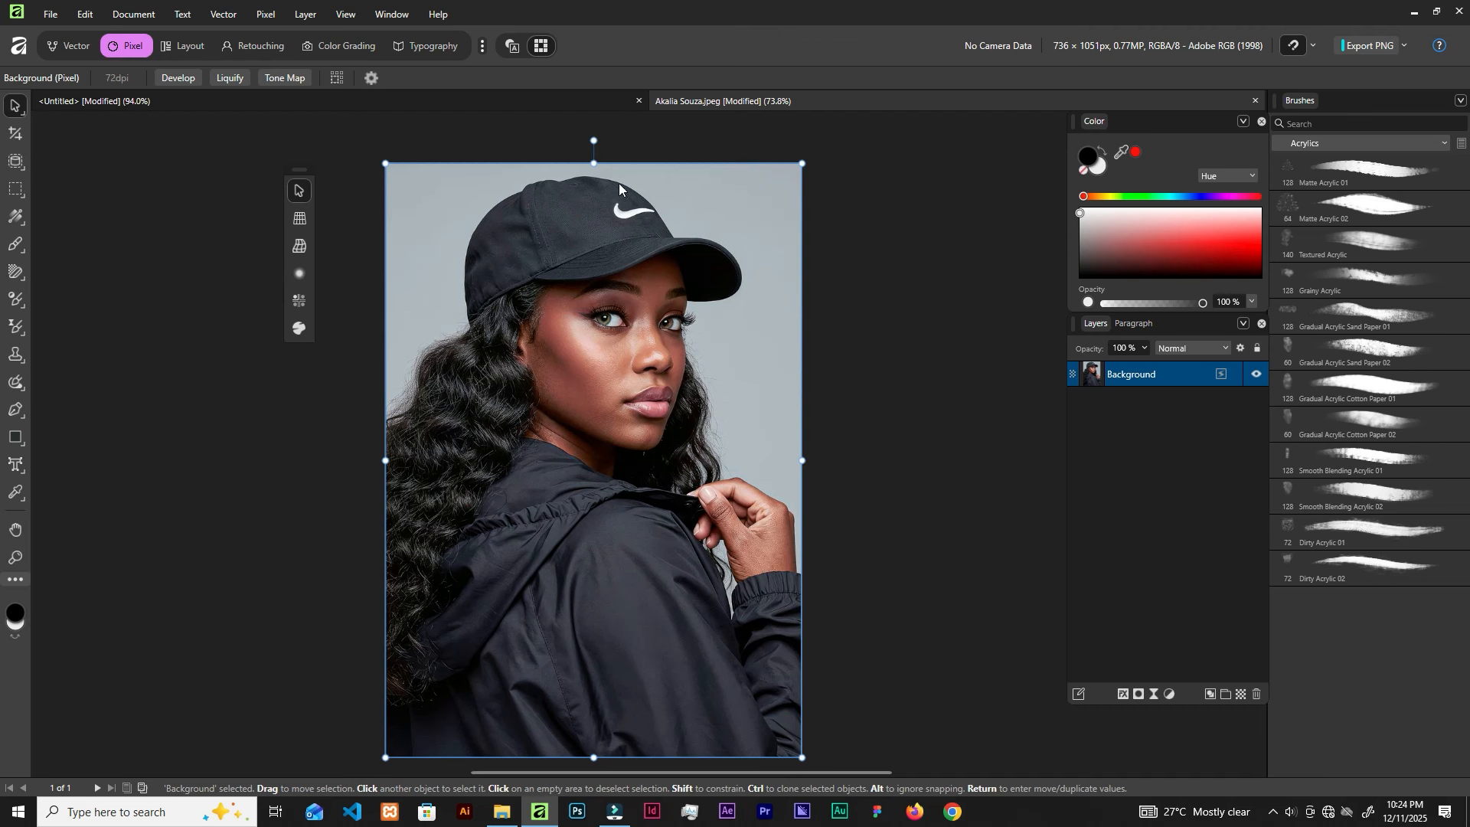
Try erasing parts of the cap and grey backdrop in the portrait with the Erase Brush
scroll(484, 162, up, 3)
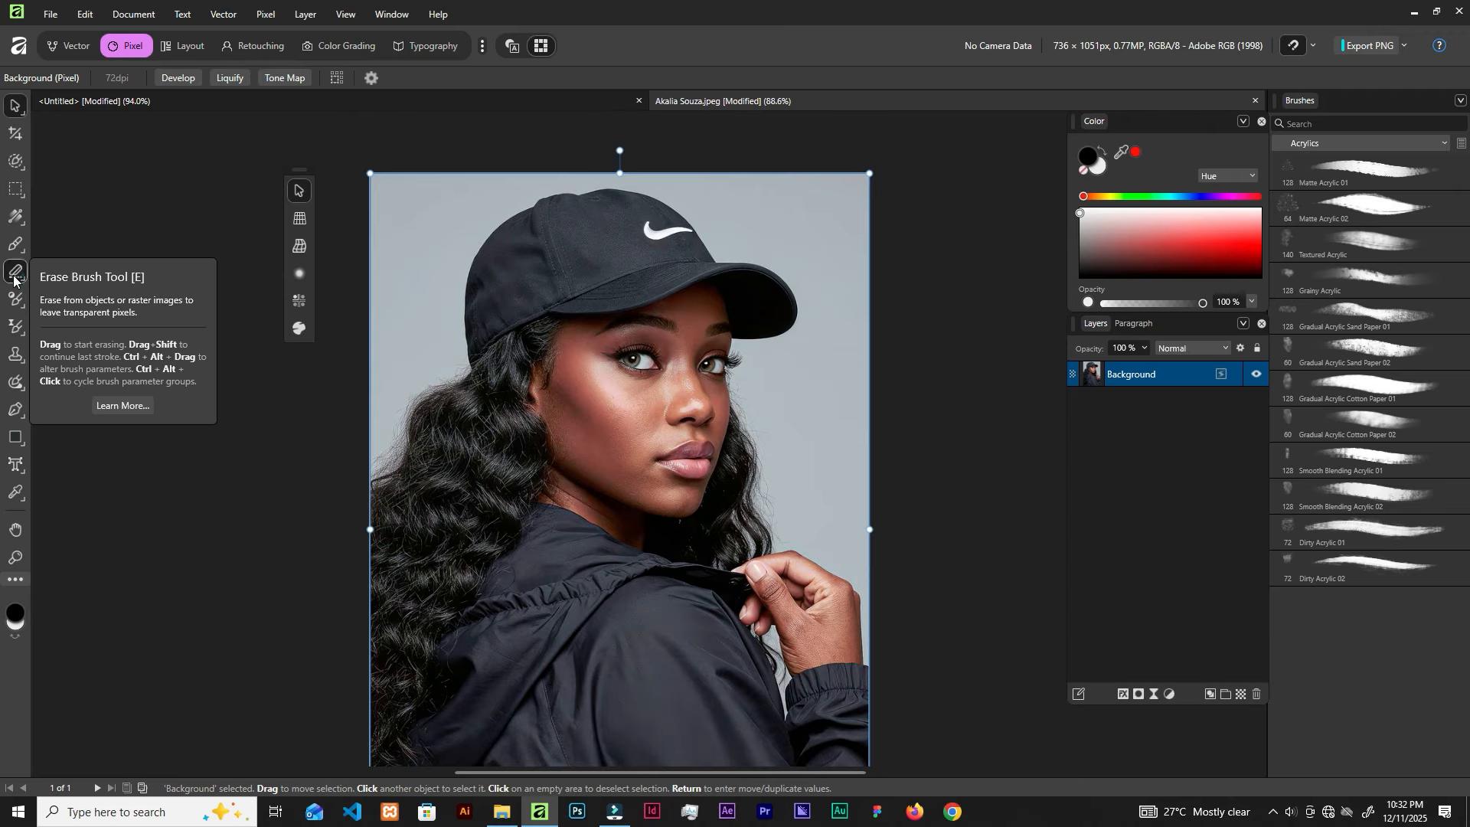
click(12, 277)
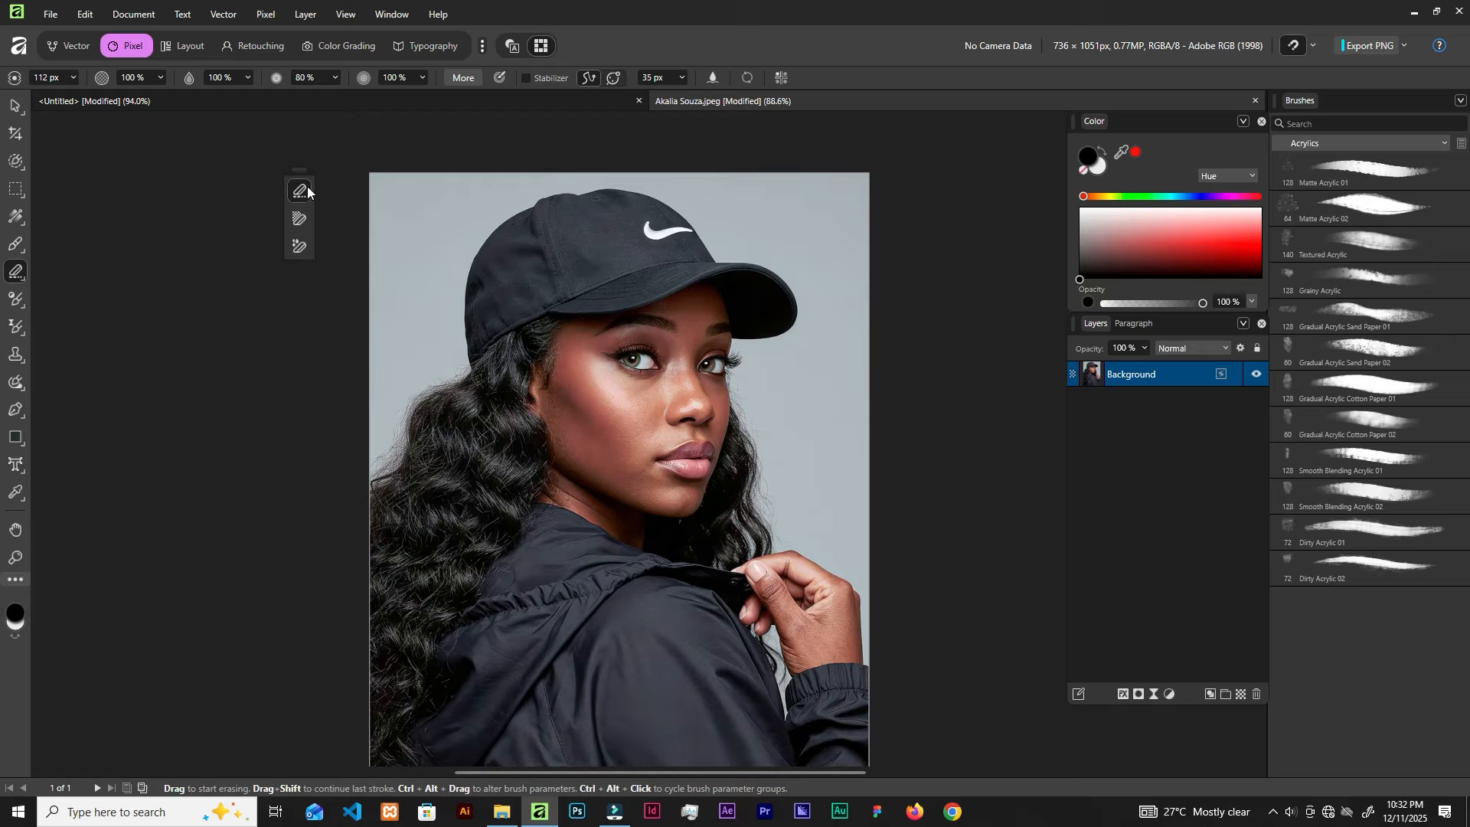
click(605, 249)
mouse_move(683, 252)
mouse_down()
mouse_move(533, 263)
mouse_move(664, 330)
mouse_move(648, 395)
mouse_move(599, 337)
mouse_move(629, 289)
mouse_move(614, 315)
mouse_up()
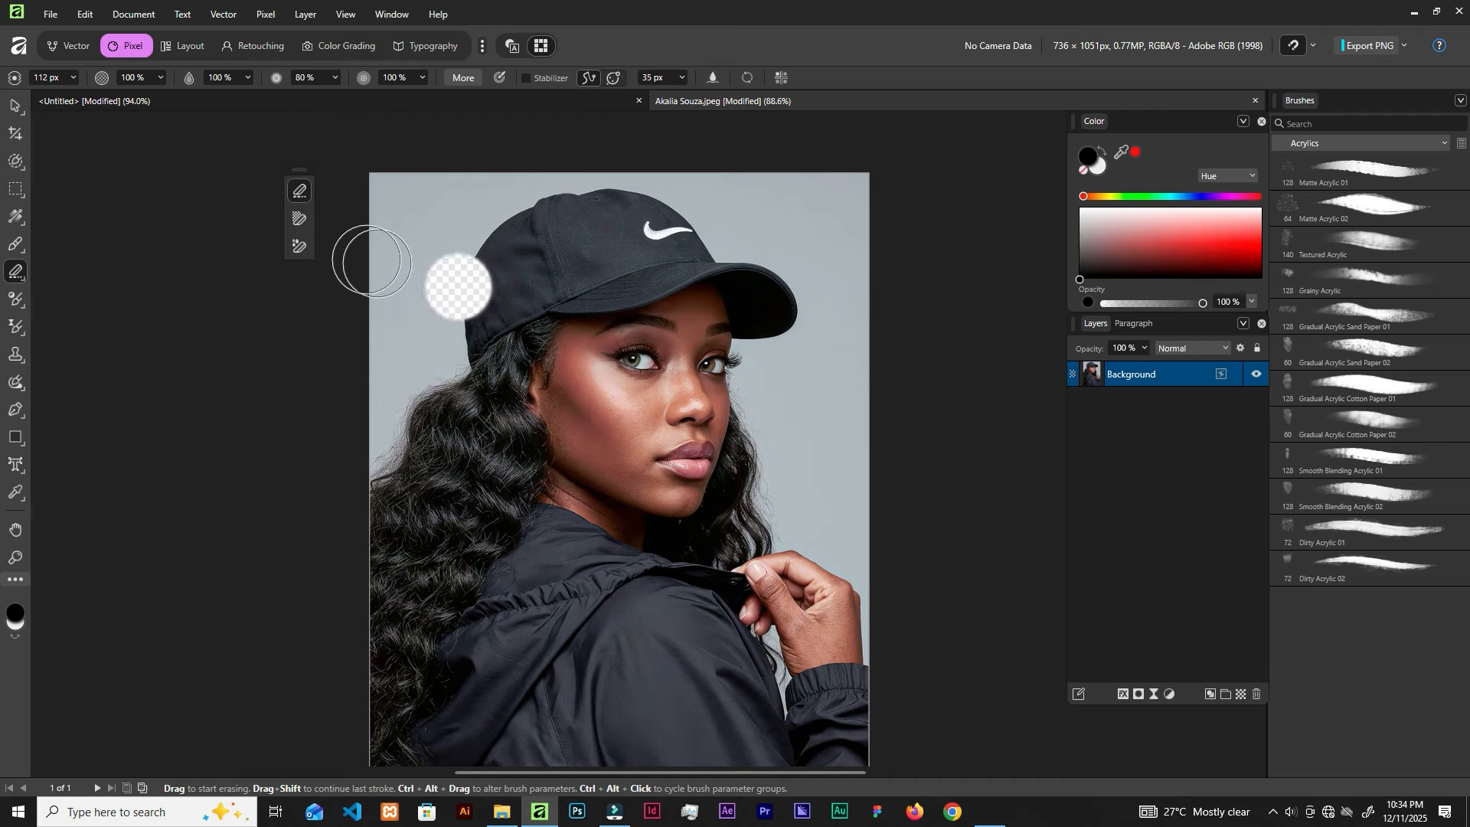
Remove the grey backdrop around the woman's cap, hair and hand with the Background Erase Brush
click(301, 219)
drag(567, 217, 570, 211)
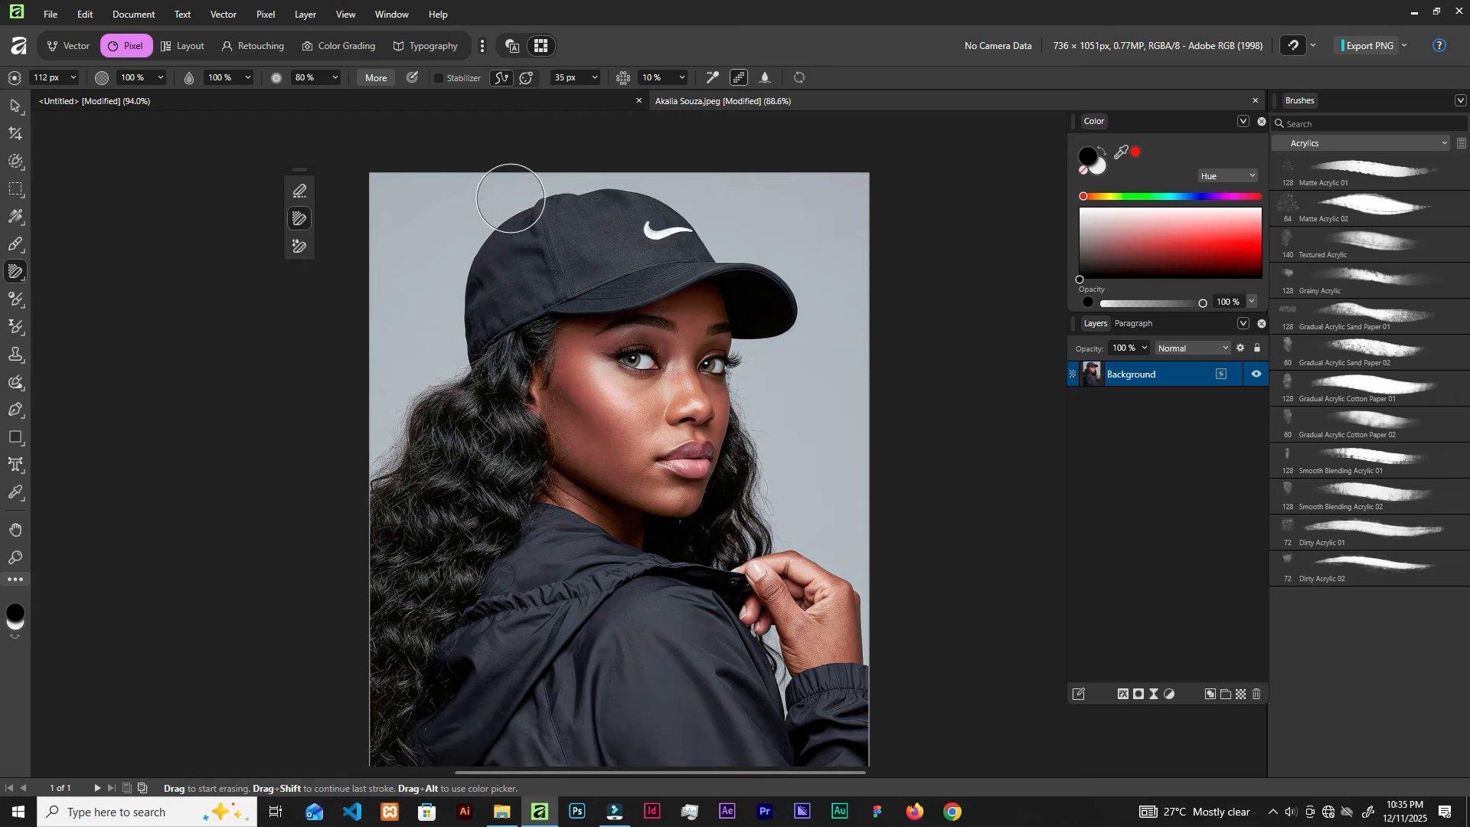
click(509, 201)
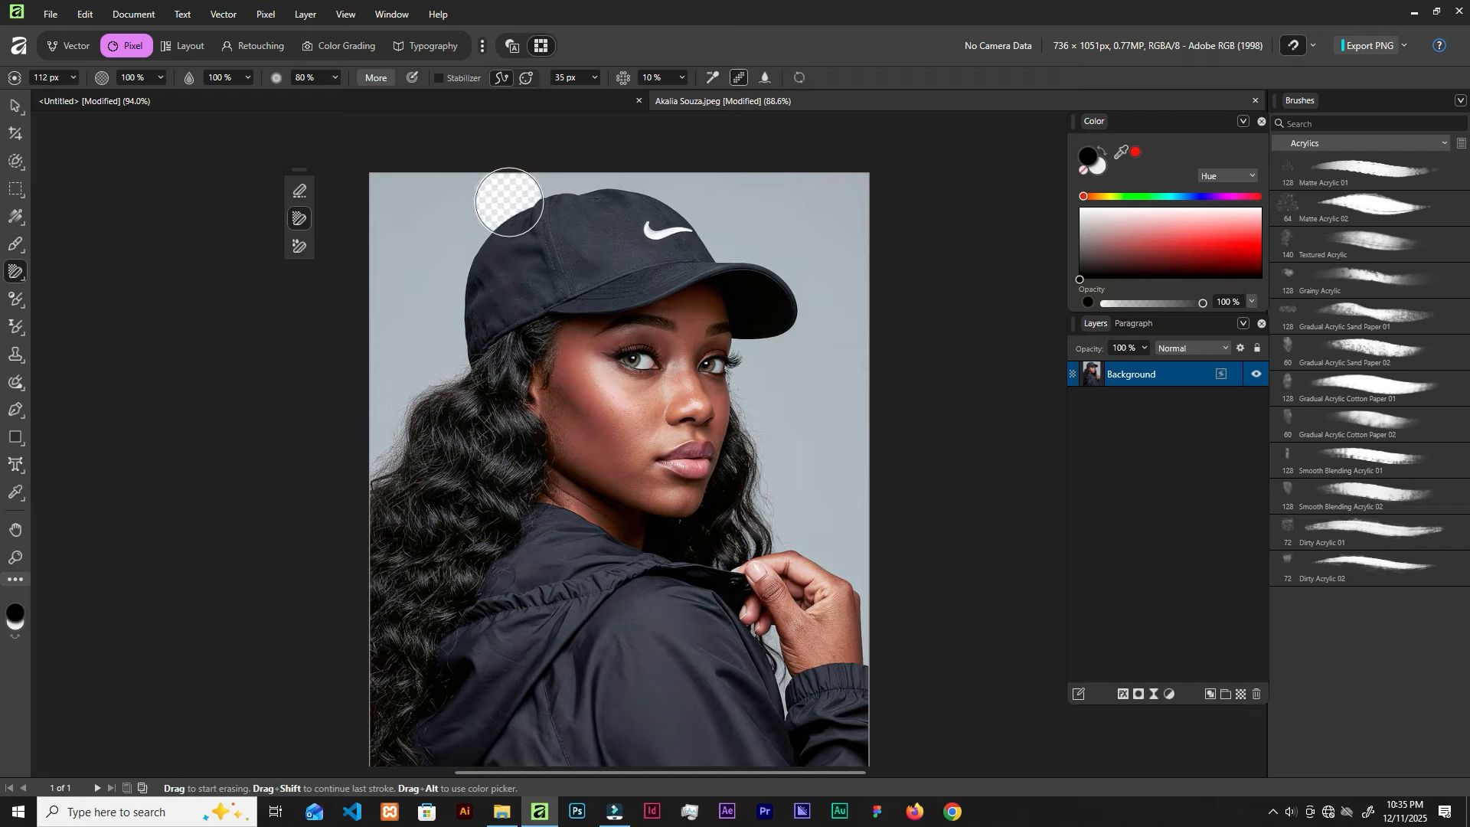
mouse_move(509, 201)
mouse_down()
mouse_move(461, 258)
mouse_move(450, 363)
mouse_move(415, 390)
mouse_move(360, 497)
mouse_up()
mouse_move(548, 174)
mouse_down()
mouse_move(685, 204)
mouse_move(791, 300)
mouse_move(746, 350)
mouse_move(781, 336)
mouse_move(794, 306)
mouse_move(750, 367)
mouse_move(771, 493)
mouse_move(759, 549)
mouse_move(831, 569)
mouse_move(870, 660)
mouse_move(864, 581)
mouse_move(816, 509)
mouse_move(795, 533)
mouse_move(818, 419)
mouse_move(811, 280)
mouse_move(770, 398)
mouse_move(712, 199)
mouse_up()
click(774, 638)
click(787, 526)
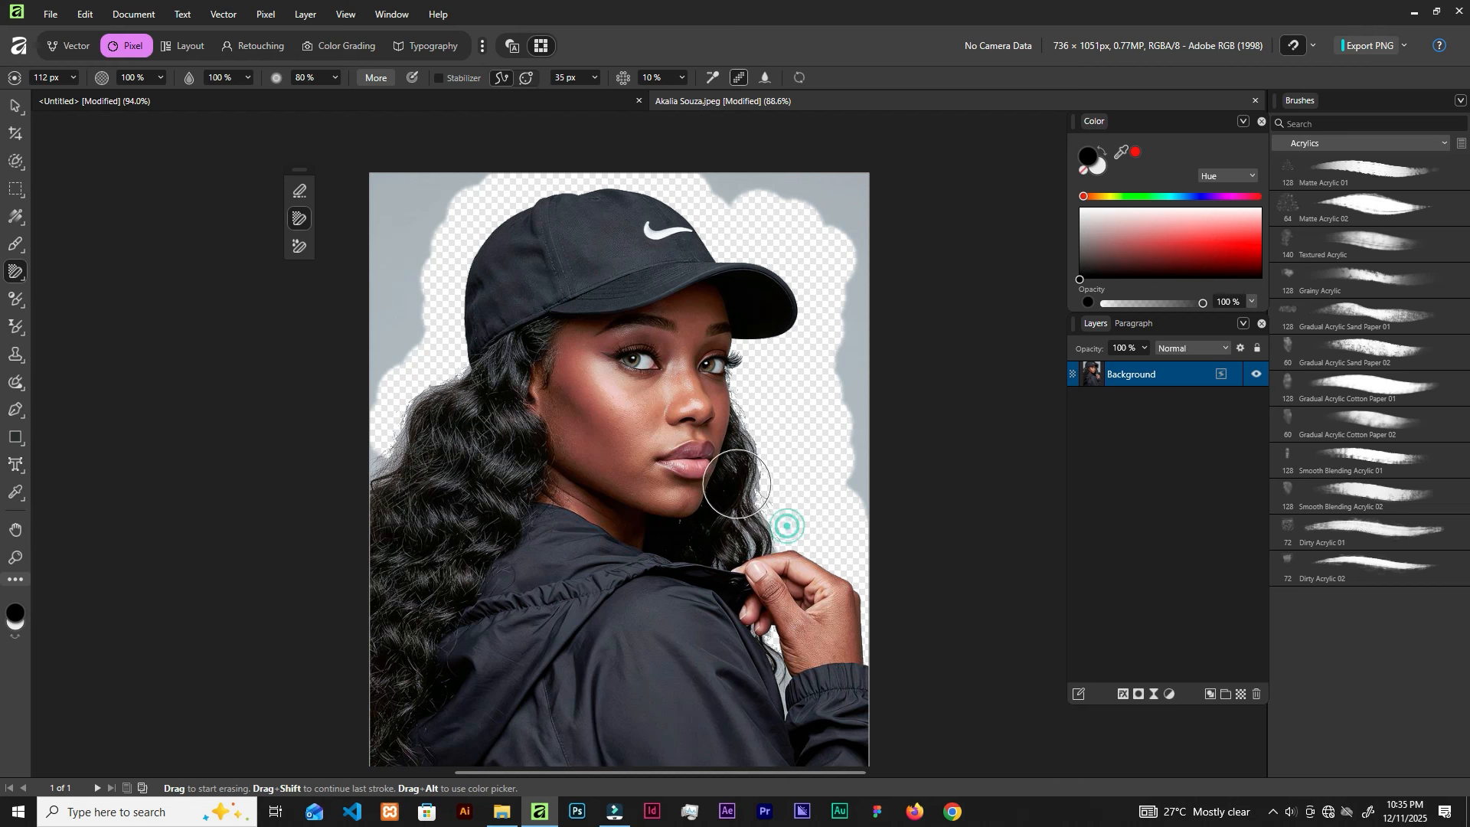
Clear the remaining grey patches near the portrait's edges with the Erase Brush, undoing the stroke that cuts into the cap
click(291, 191)
mouse_move(498, 151)
mouse_down()
mouse_move(404, 243)
mouse_move(430, 178)
mouse_move(384, 154)
mouse_move(399, 337)
mouse_move(341, 390)
mouse_up()
mouse_move(679, 155)
mouse_down()
mouse_move(870, 187)
mouse_move(846, 214)
mouse_move(868, 444)
mouse_up()
key(ctrl+z)
scroll(553, 121, up, 3)
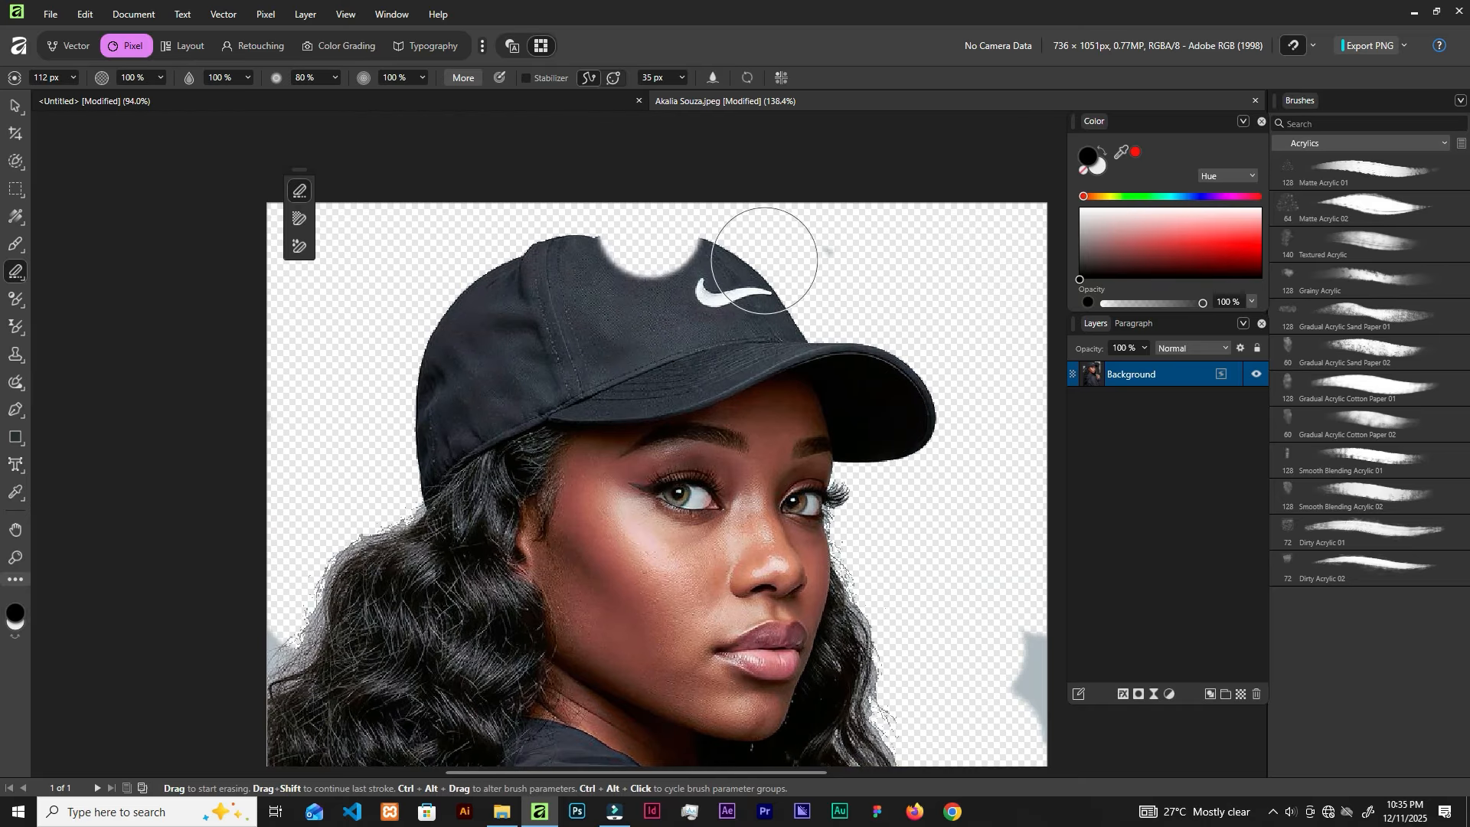
scroll(790, 246, down, 3)
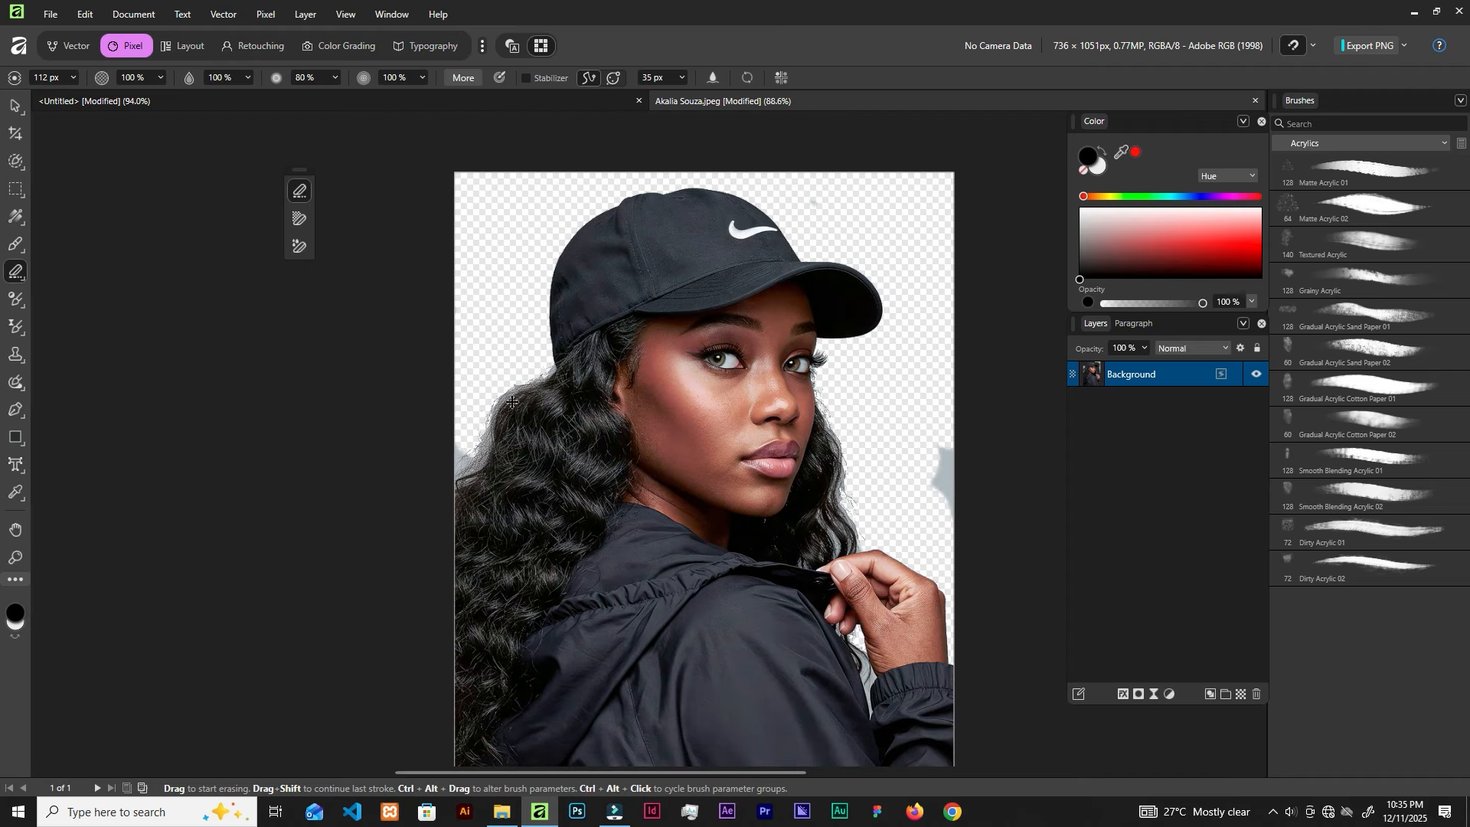
scroll(481, 382, up, 4)
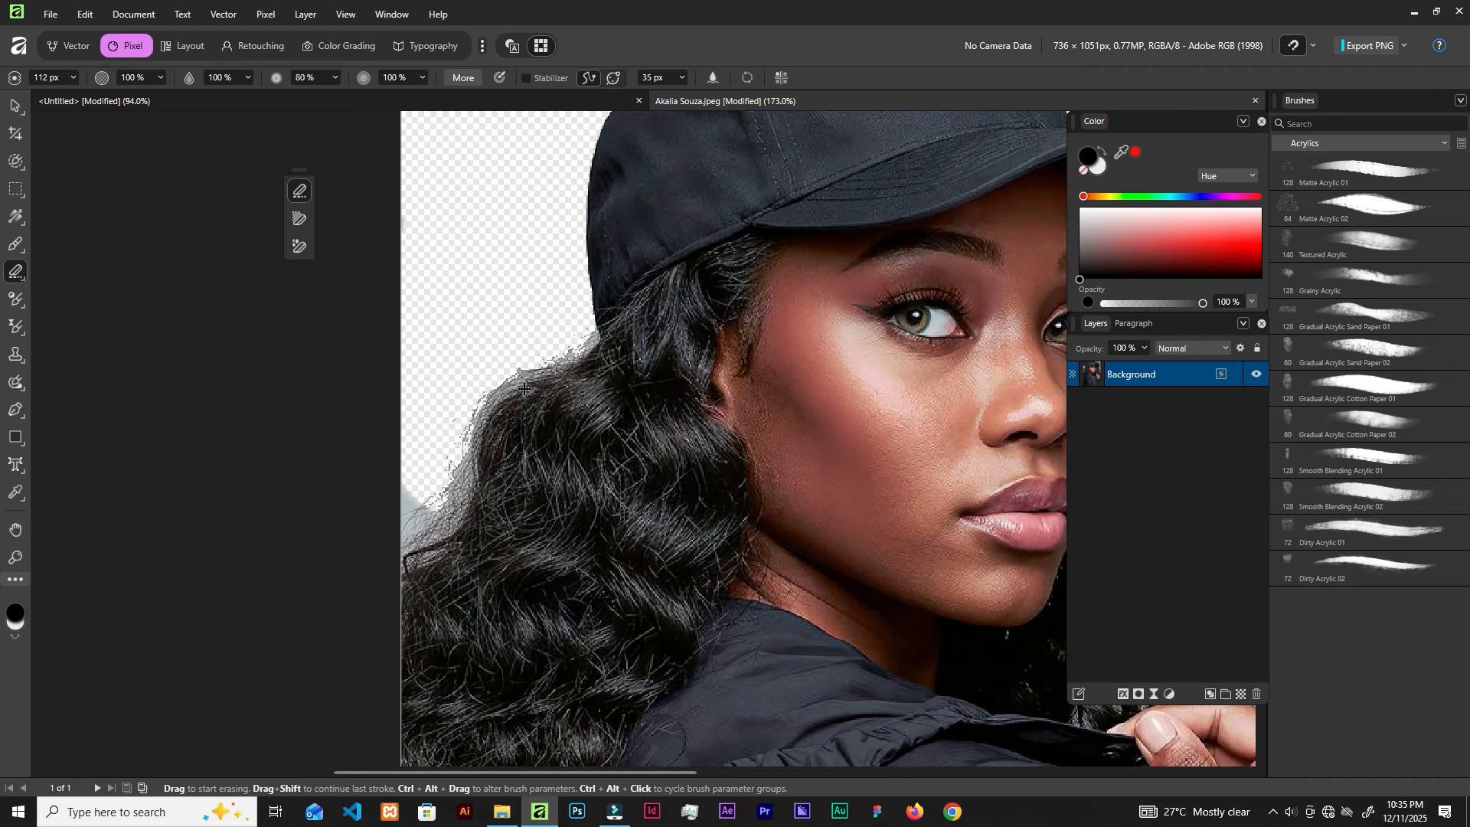
scroll(526, 390, down, 1)
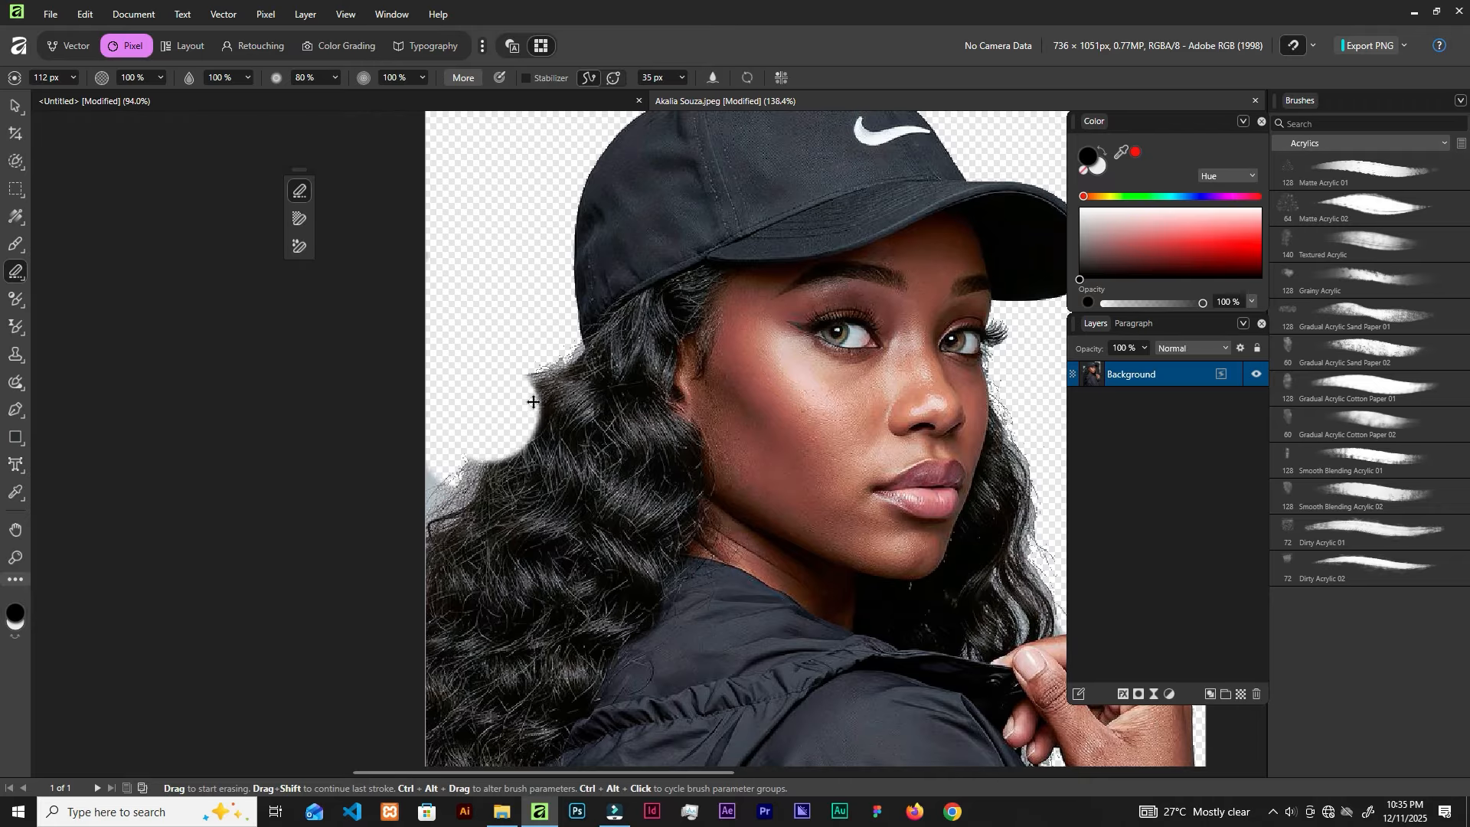
scroll(602, 322, down, 3)
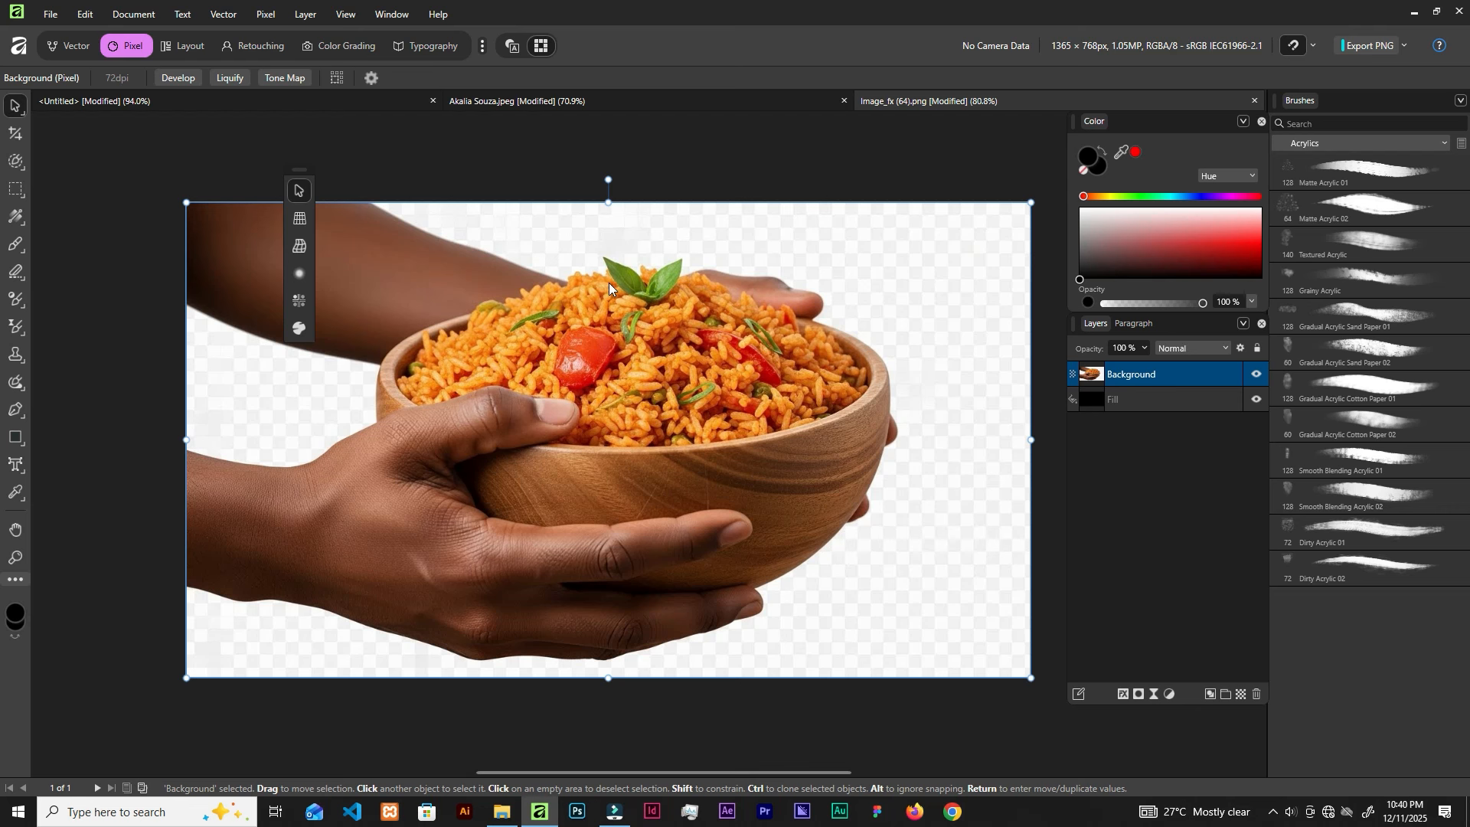
Erase the checkerboard around the hands and rice bowl with the Background Erase Brush and show the black Fill layer beneath
click(1256, 374)
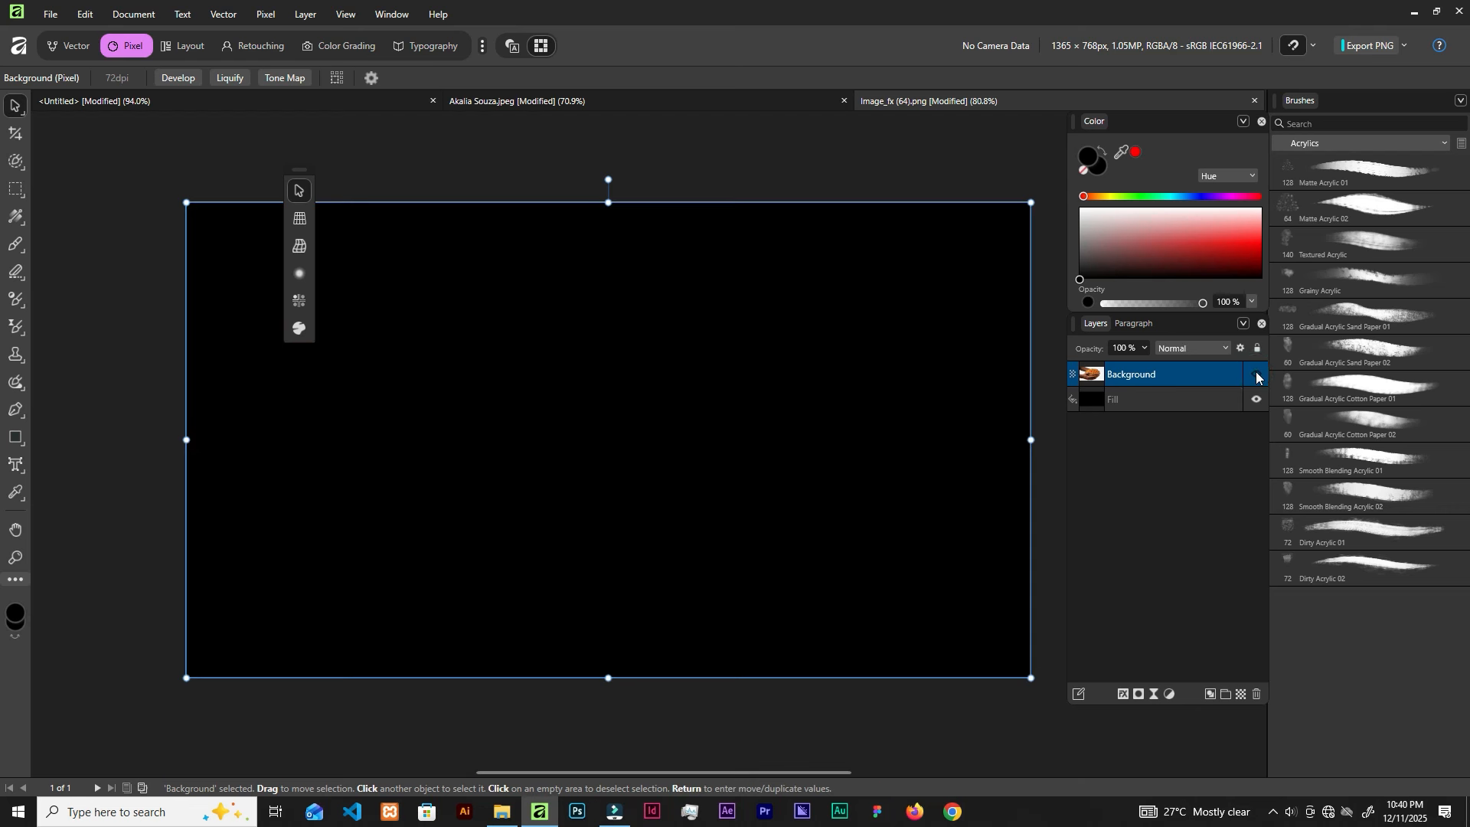
click(1256, 373)
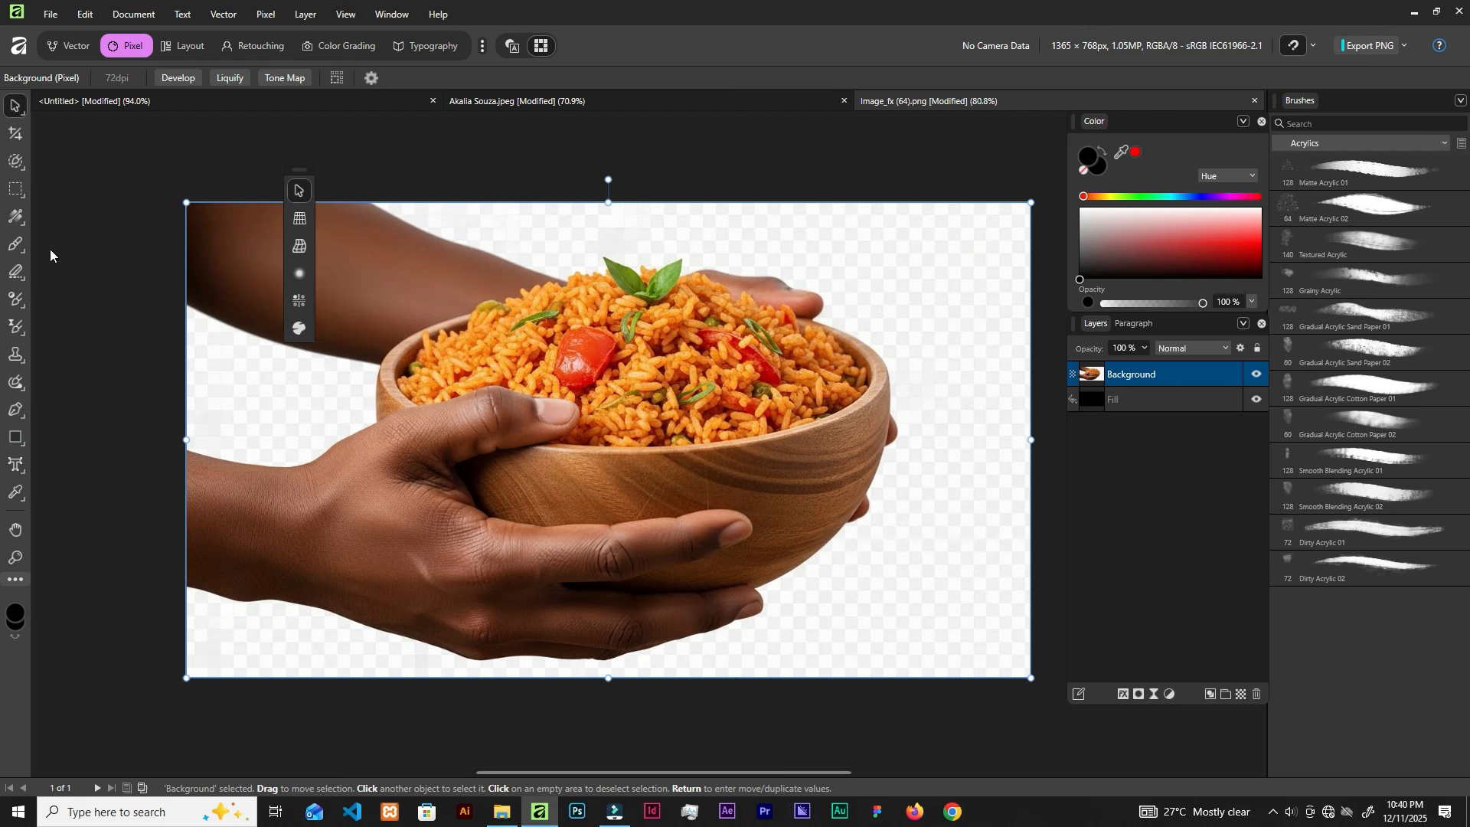
click(14, 274)
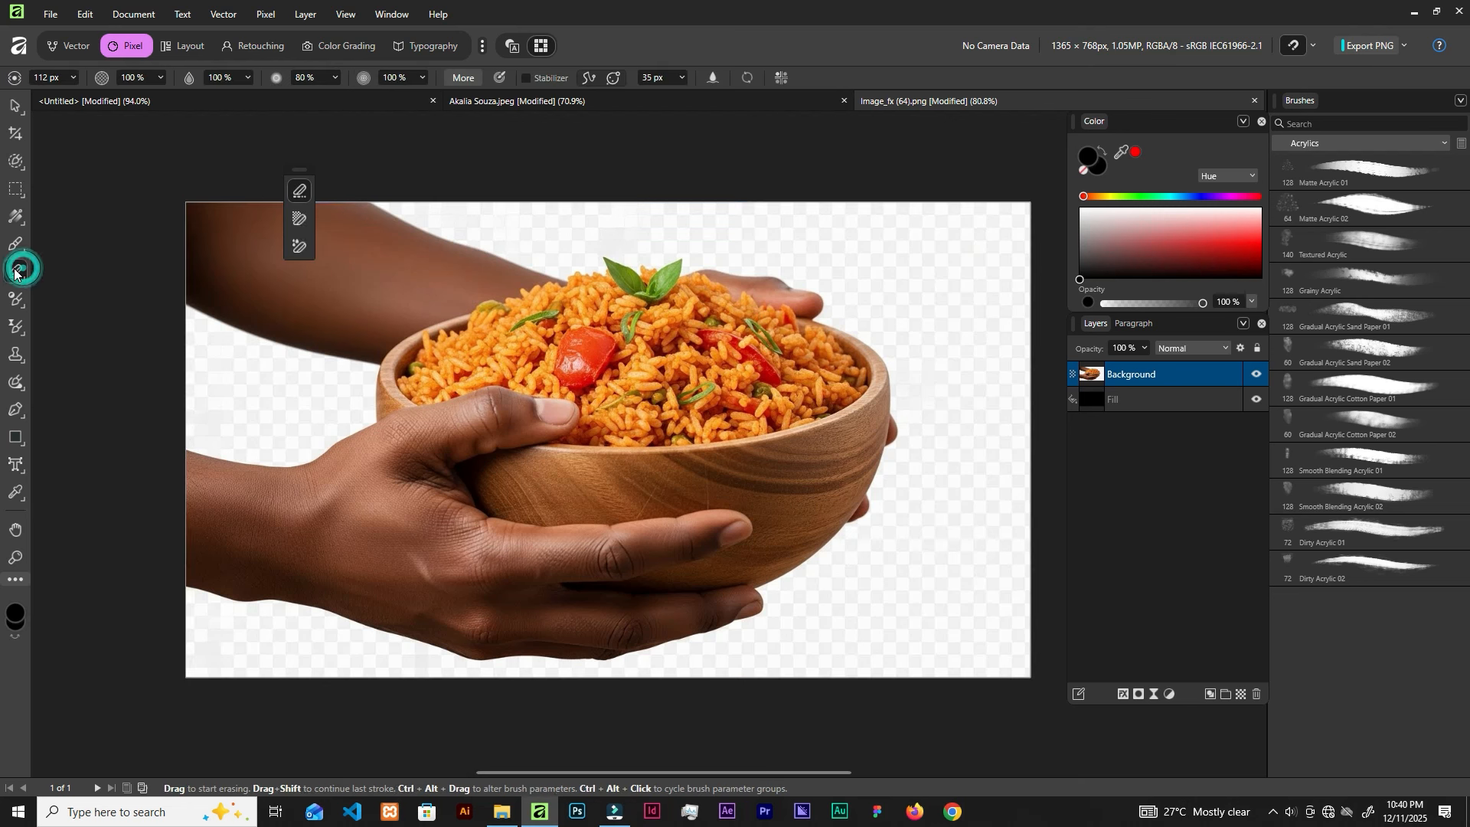
click(304, 216)
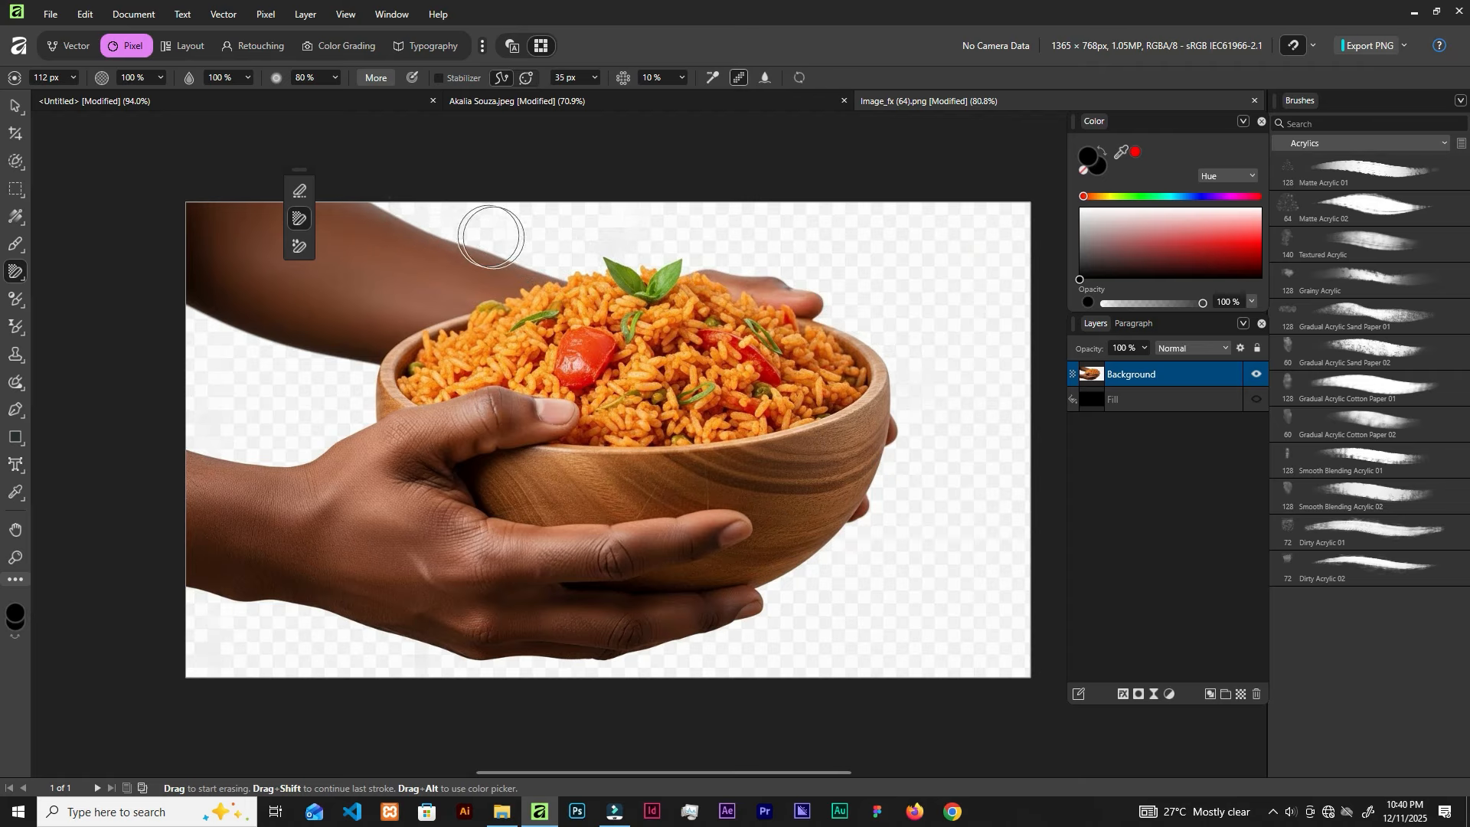
mouse_move(549, 251)
mouse_down()
mouse_move(372, 191)
mouse_move(563, 249)
mouse_move(676, 246)
mouse_move(826, 299)
mouse_move(871, 348)
mouse_move(830, 332)
mouse_move(884, 379)
mouse_move(892, 449)
mouse_move(865, 510)
mouse_move(694, 636)
mouse_move(565, 664)
mouse_move(234, 610)
mouse_move(129, 578)
mouse_move(186, 470)
mouse_move(222, 301)
mouse_move(203, 323)
mouse_move(357, 377)
mouse_move(351, 409)
mouse_move(284, 441)
mouse_move(185, 416)
mouse_move(280, 440)
mouse_move(336, 417)
mouse_move(247, 380)
mouse_move(301, 429)
mouse_up()
click(1256, 399)
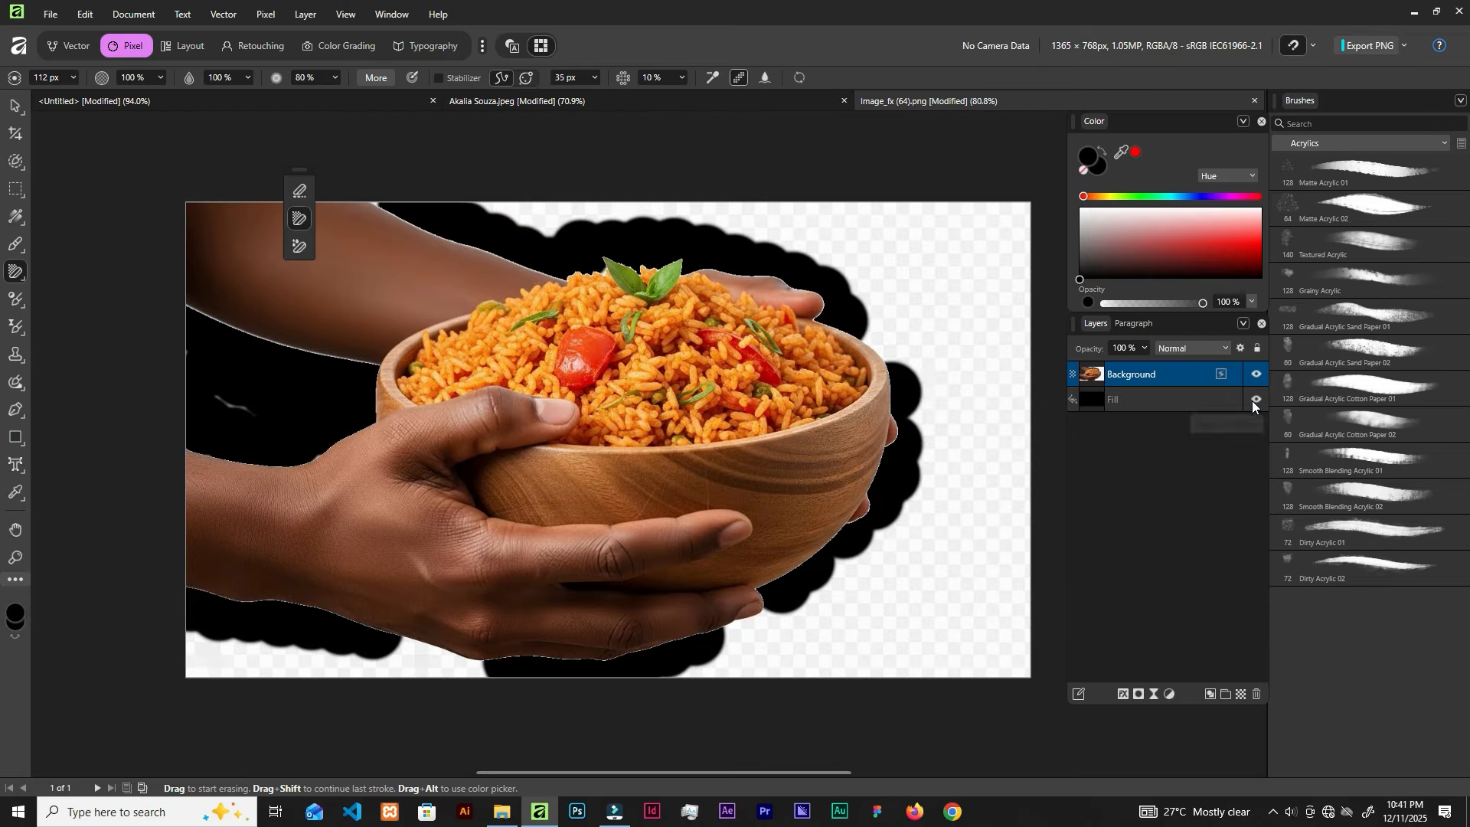
Undo the first erasure beneath the lower hand and erase the checkerboard along its underside again
click(586, 637)
key(ctrl+z)
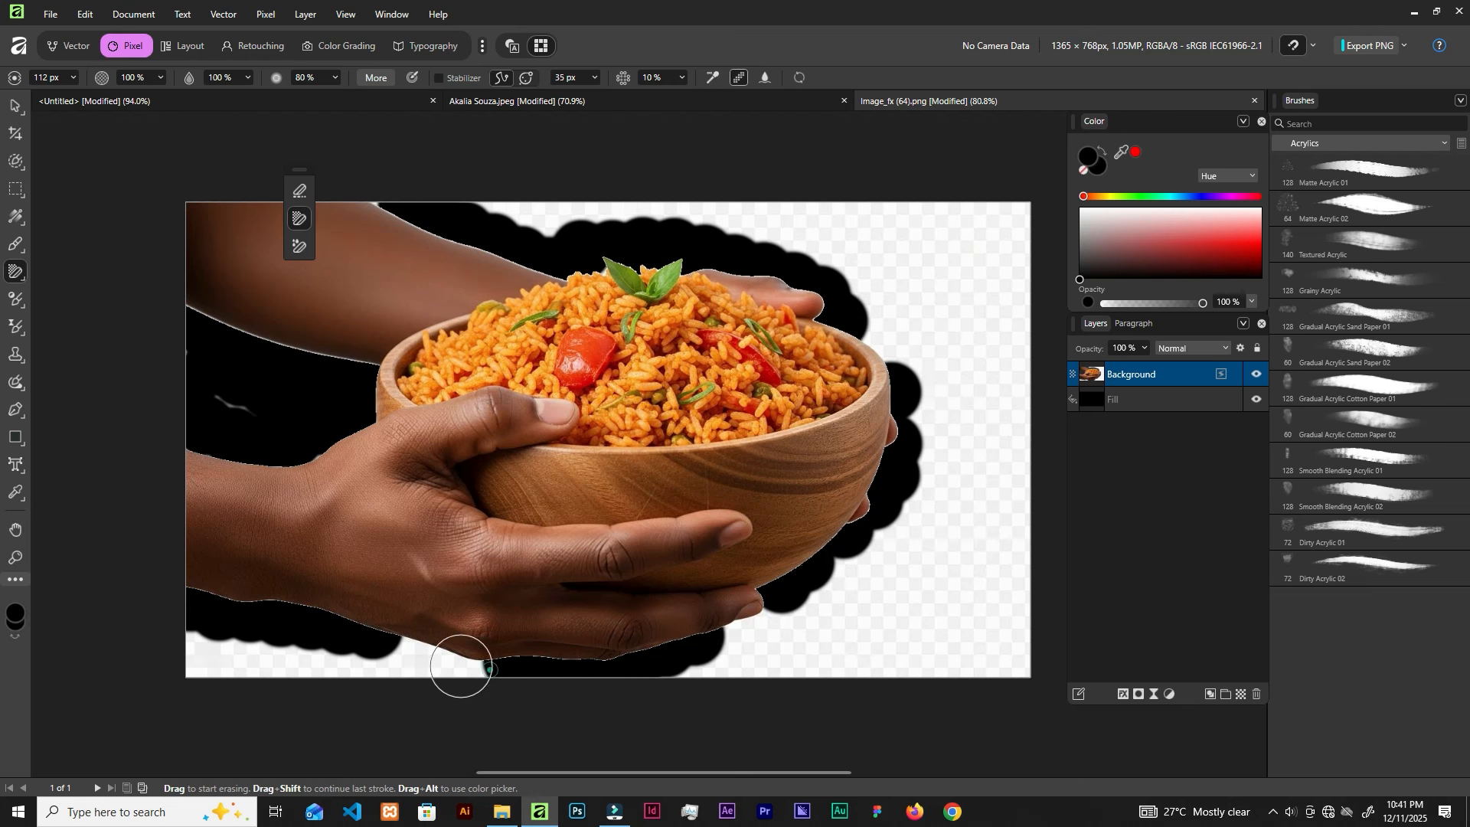
drag(380, 640, 531, 676)
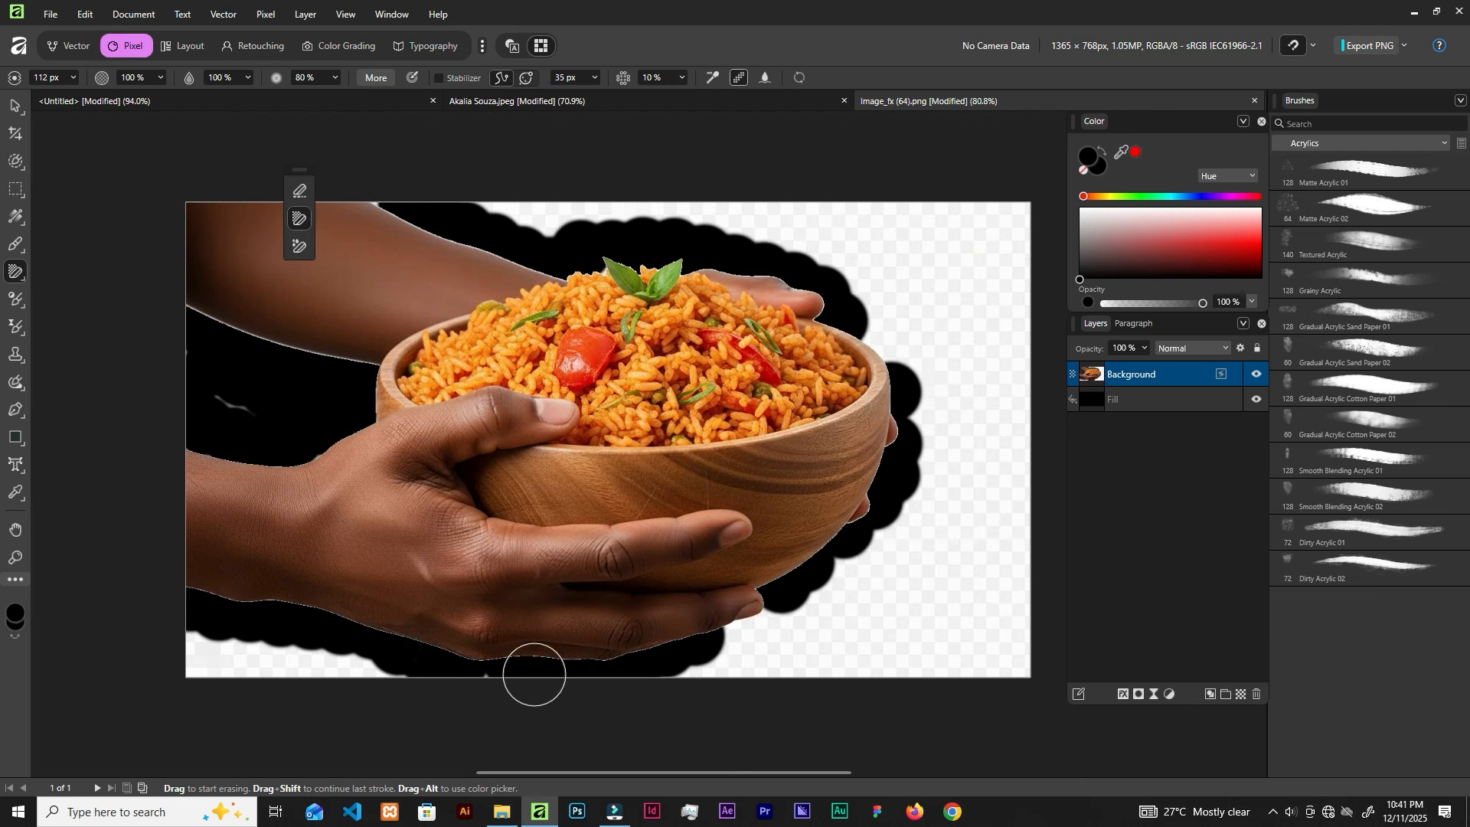
Enlarge the Erase Brush to 170 px and clear the outer checkerboard areas away from the hands and bowl
click(300, 193)
mouse_move(457, 186)
mouse_down()
mouse_move(544, 214)
mouse_move(794, 212)
mouse_move(942, 274)
mouse_up()
key(bracketright)
key(bracketright)
key(bracketright)
mouse_move(781, 220)
mouse_down()
mouse_move(929, 302)
mouse_move(1043, 337)
mouse_move(931, 498)
mouse_move(875, 633)
mouse_move(876, 679)
mouse_up()
mouse_move(360, 673)
mouse_down()
mouse_move(296, 698)
mouse_move(196, 673)
mouse_move(296, 678)
mouse_up()
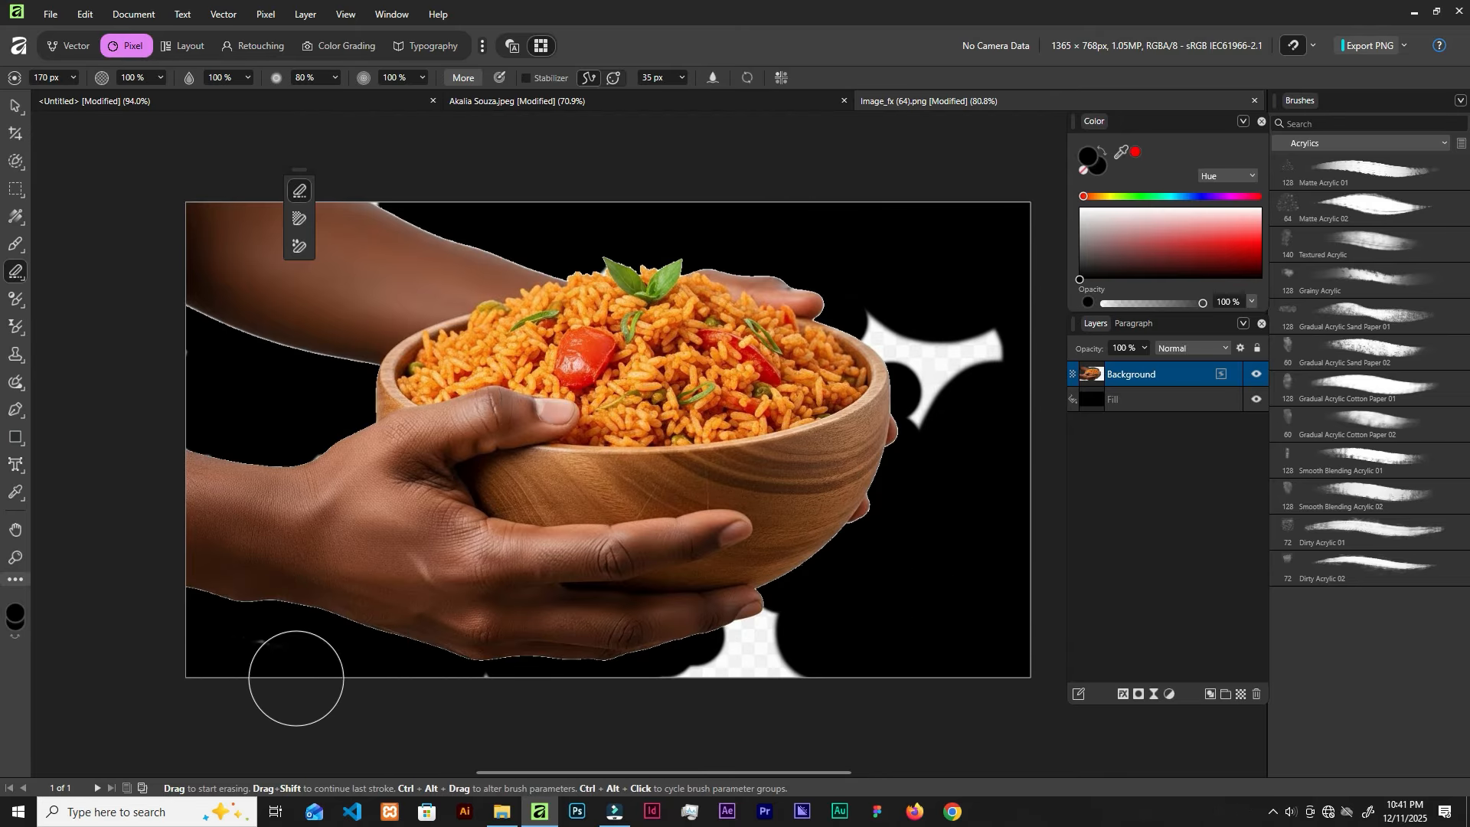
Remove the leftover checkerboard patches below the fingertips and beside the bowl with the Background Erase Brush
click(300, 218)
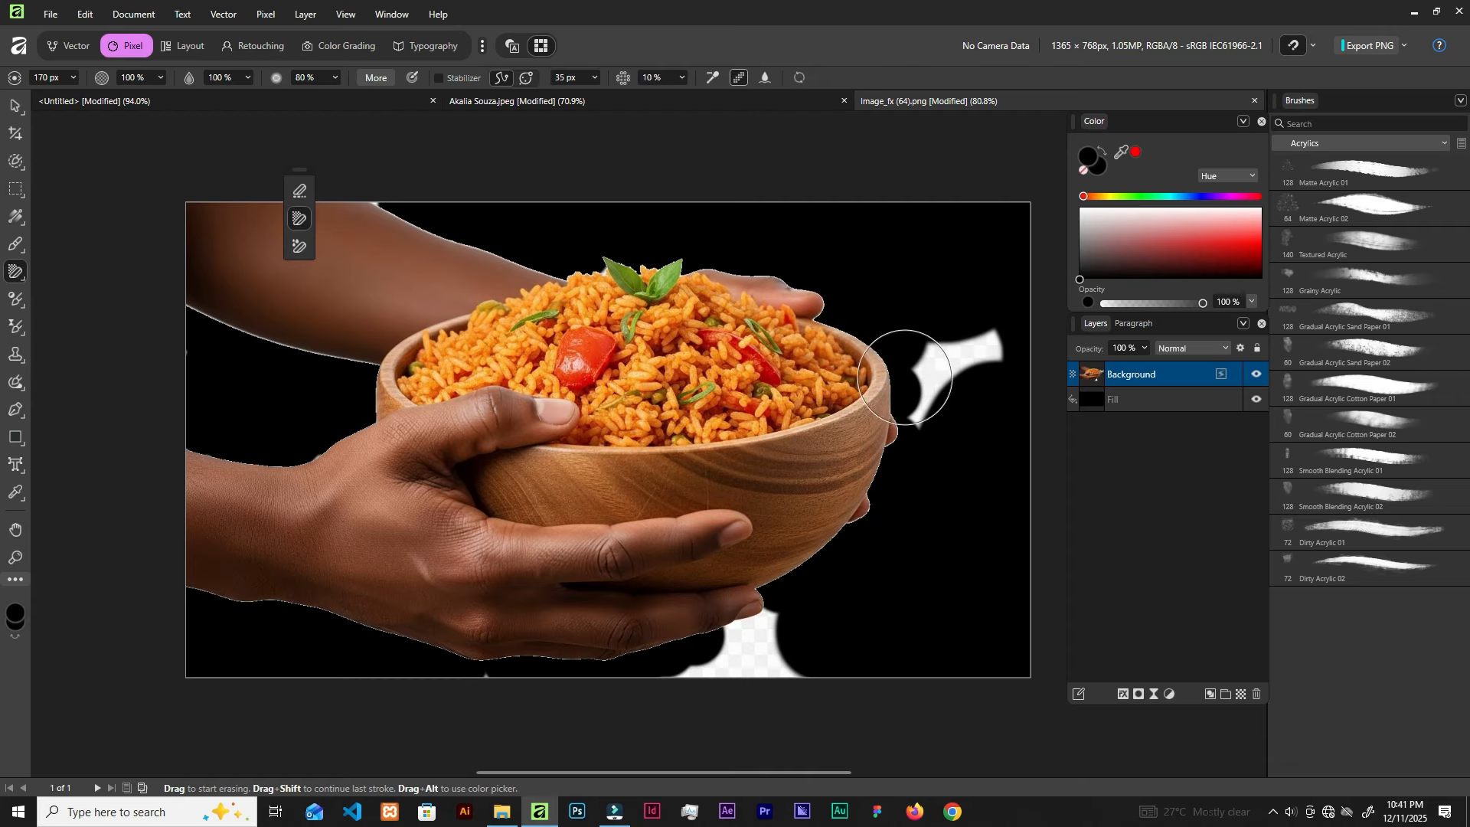
mouse_move(787, 647)
mouse_down()
mouse_move(727, 690)
mouse_move(769, 630)
mouse_up()
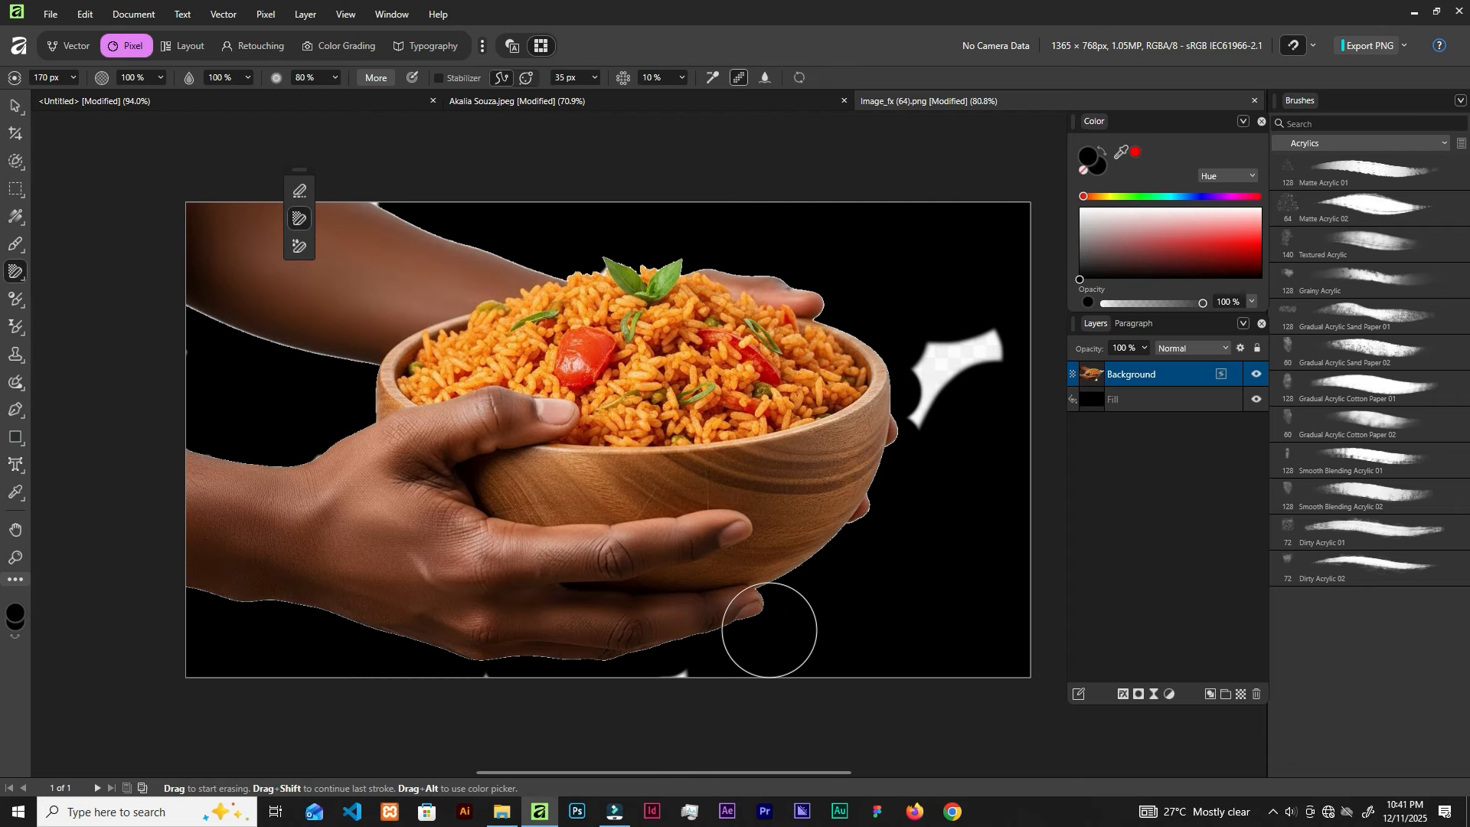
mouse_move(969, 344)
mouse_down()
mouse_move(931, 360)
mouse_move(935, 406)
mouse_move(986, 349)
mouse_up()
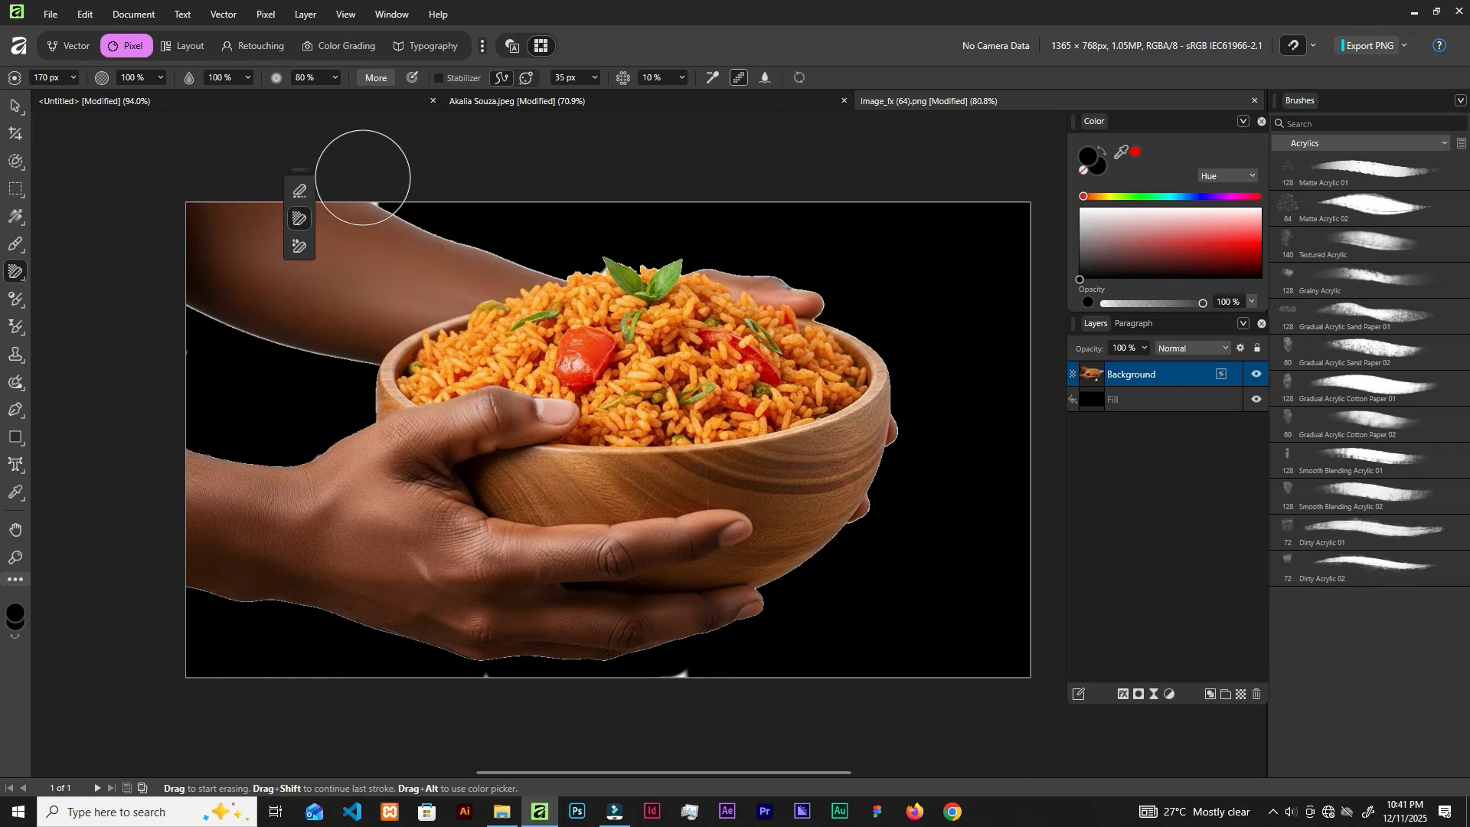
key(v)
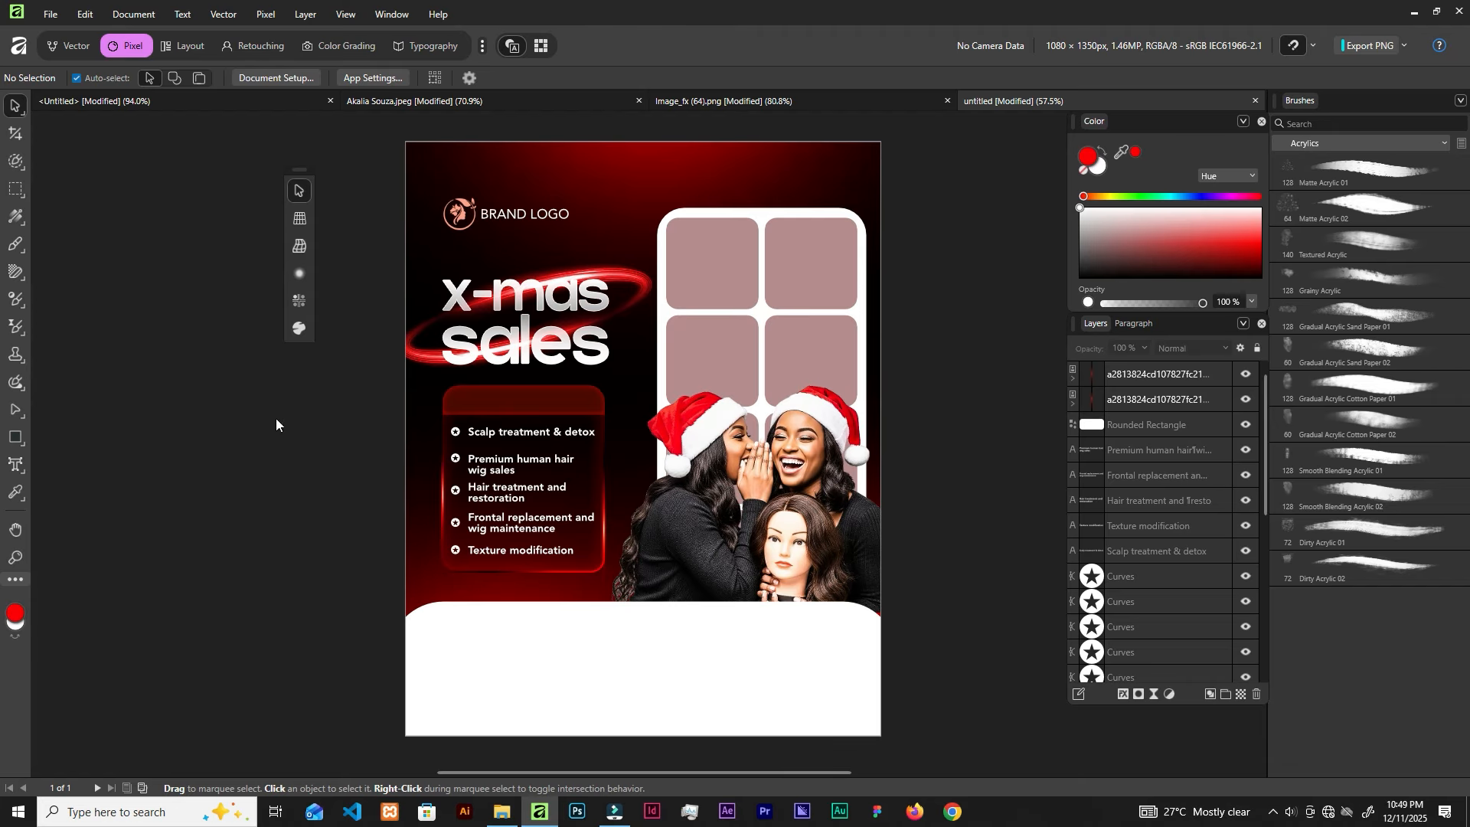
Draw a square QR code in the white footer of the X-mas sales flyer and colour it black
click(20, 437)
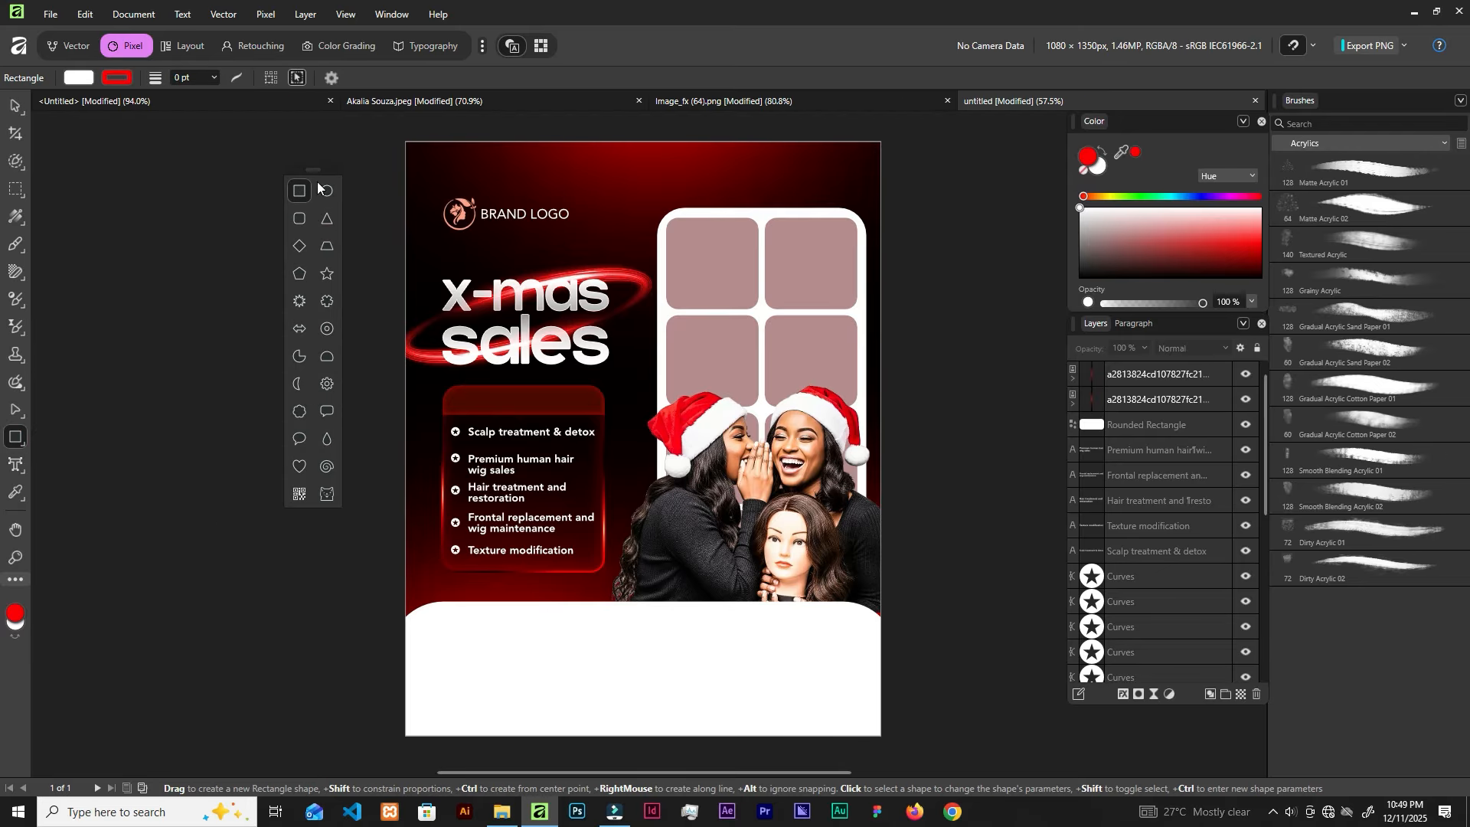
click(300, 495)
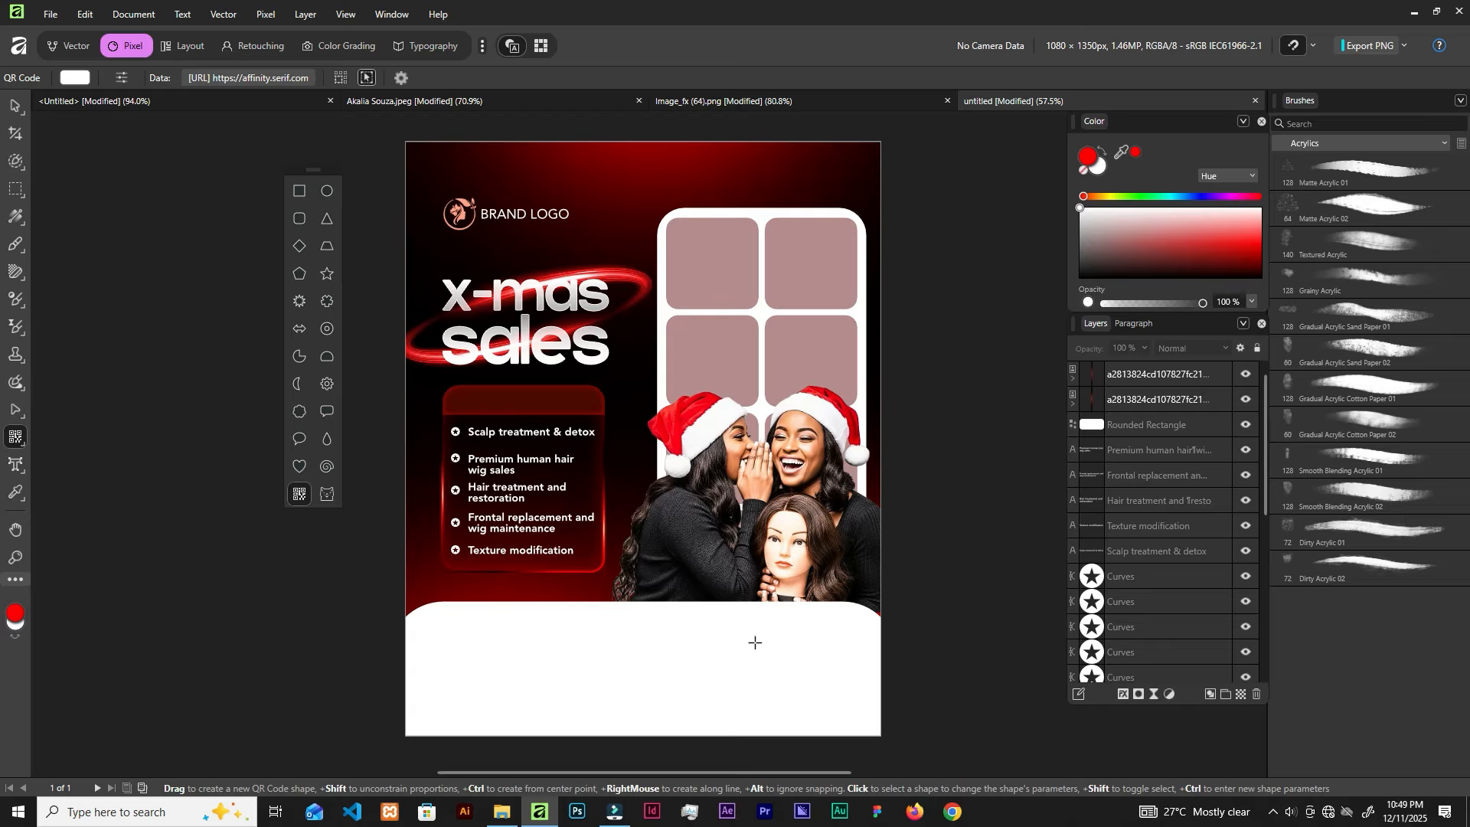
drag(753, 640, 836, 722)
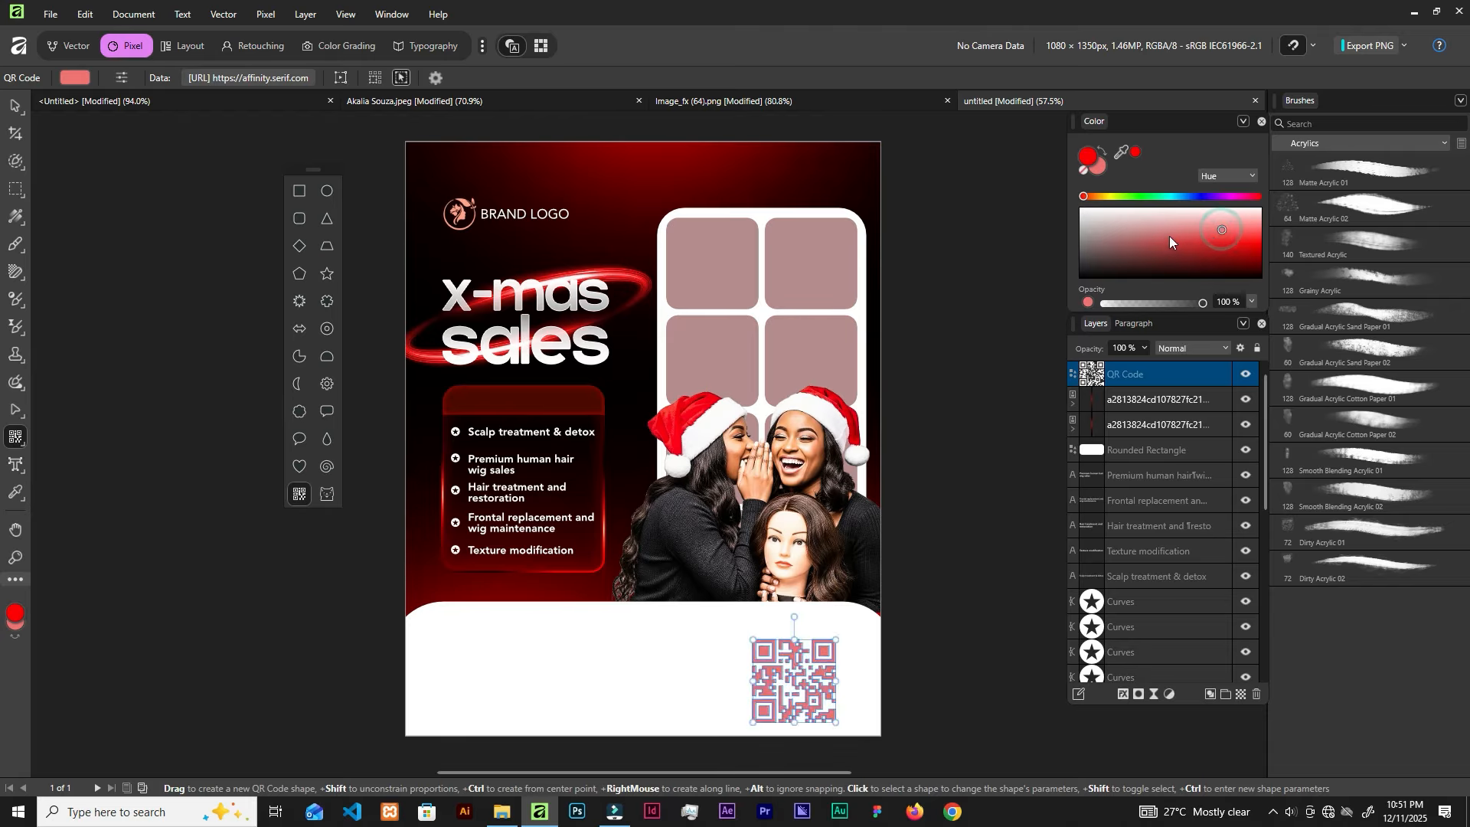
drag(1104, 232, 1058, 300)
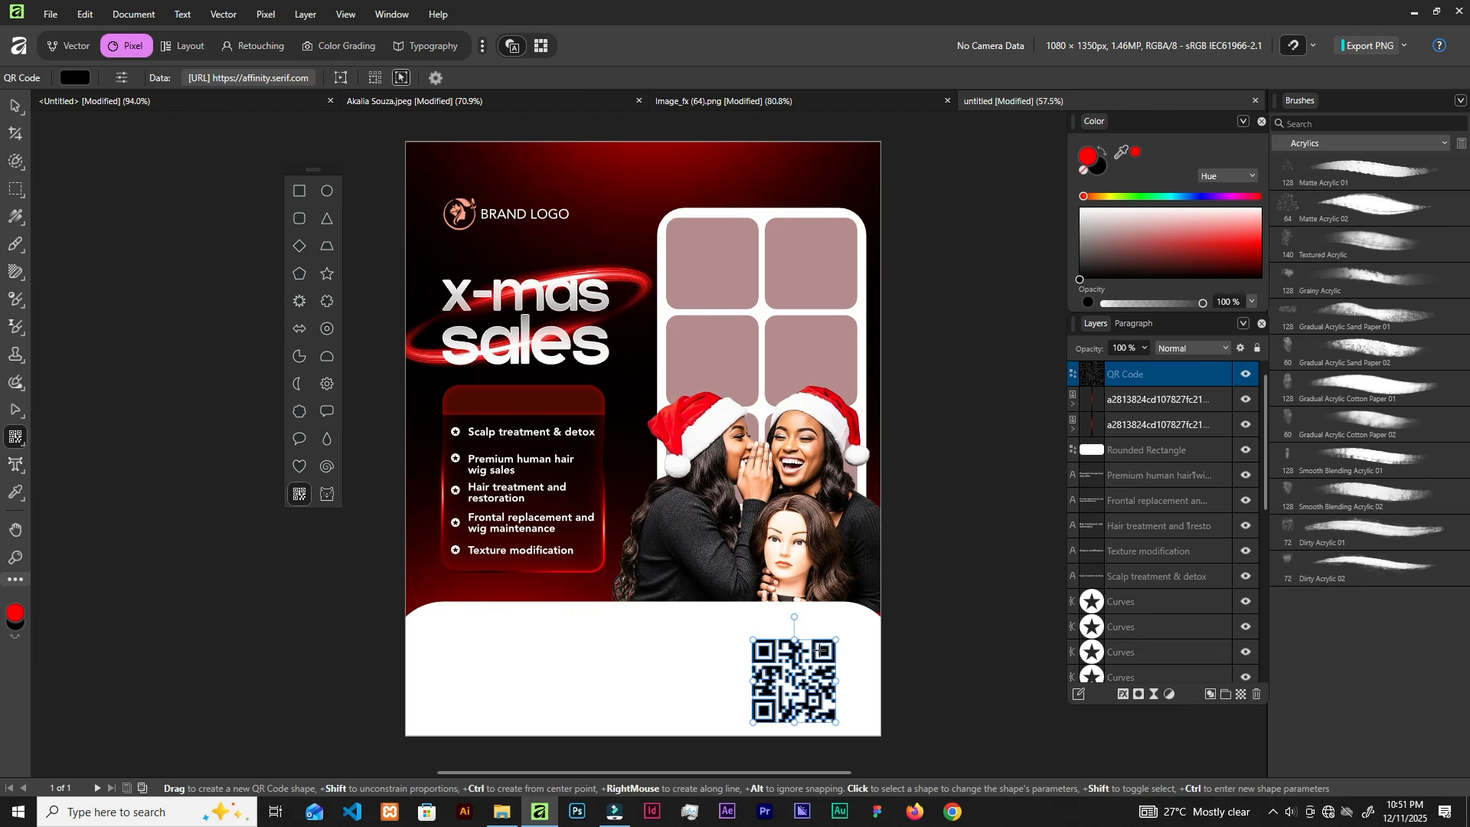
Delete the black QR code and start creating a new one by exact size in the white footer
key(Delete)
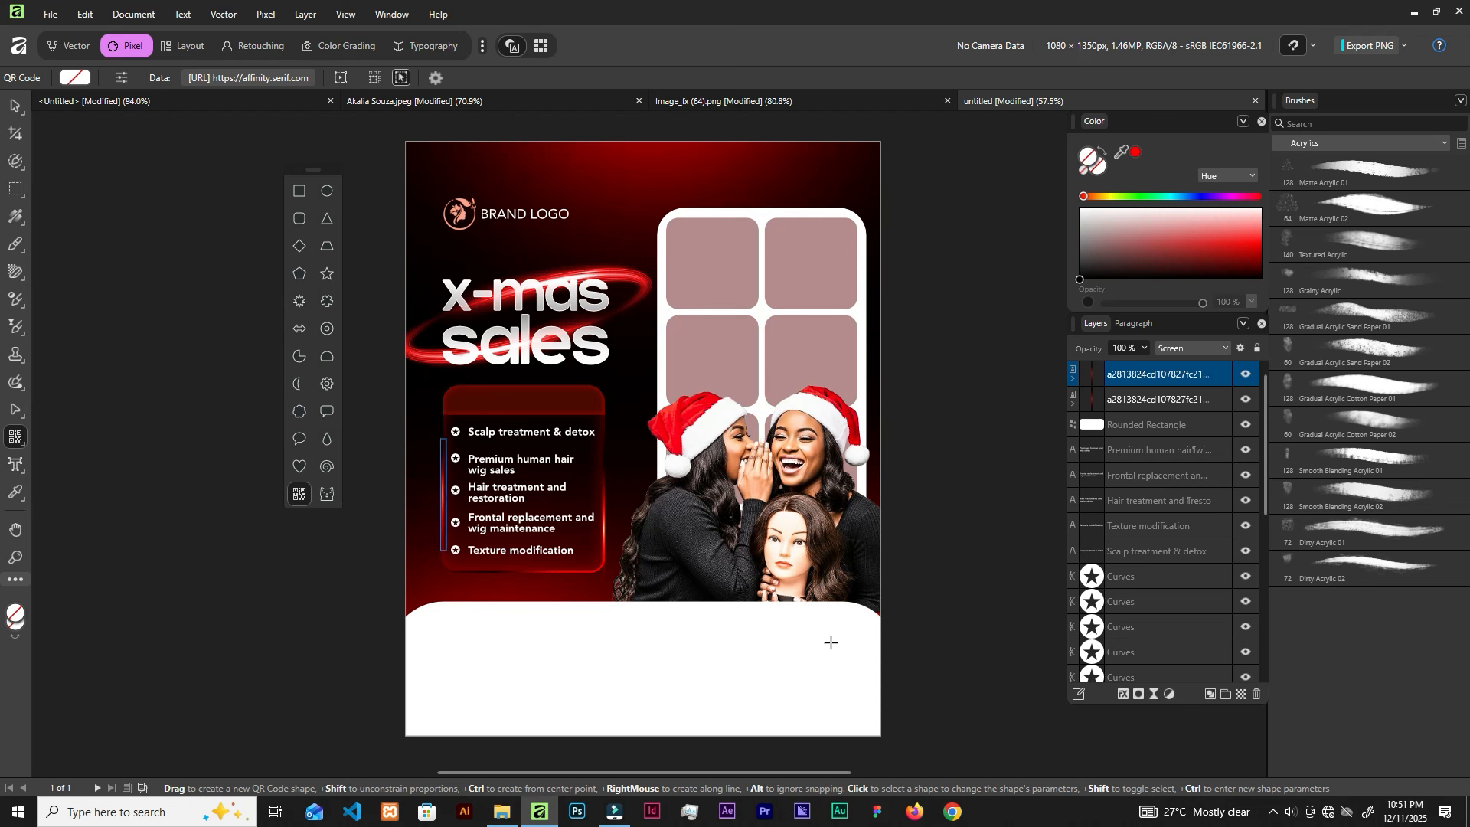
click(782, 636)
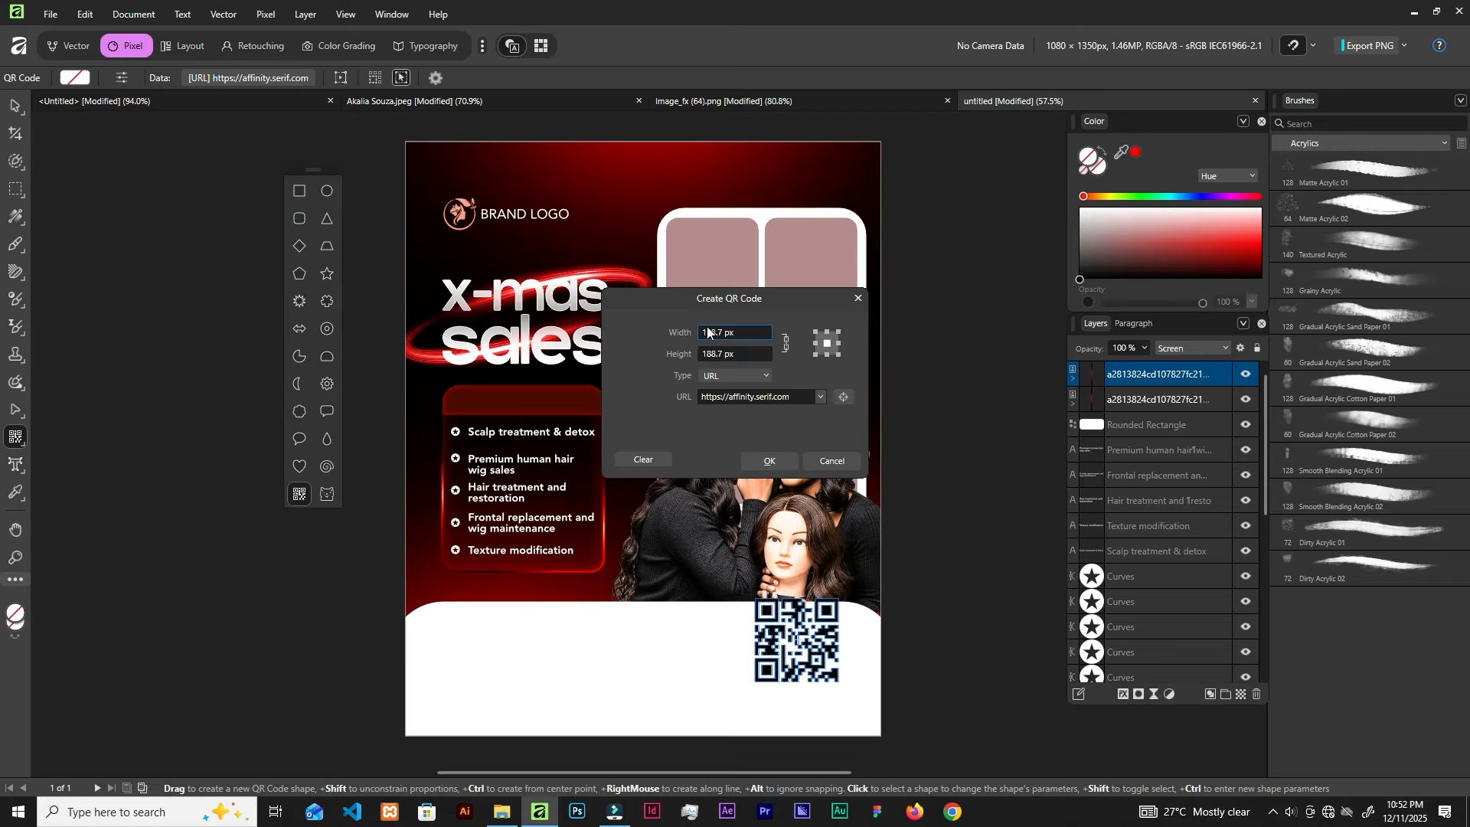
Examine the fields offered by the Phone, Text and Email QR code types, and return the type to URL
click(746, 374)
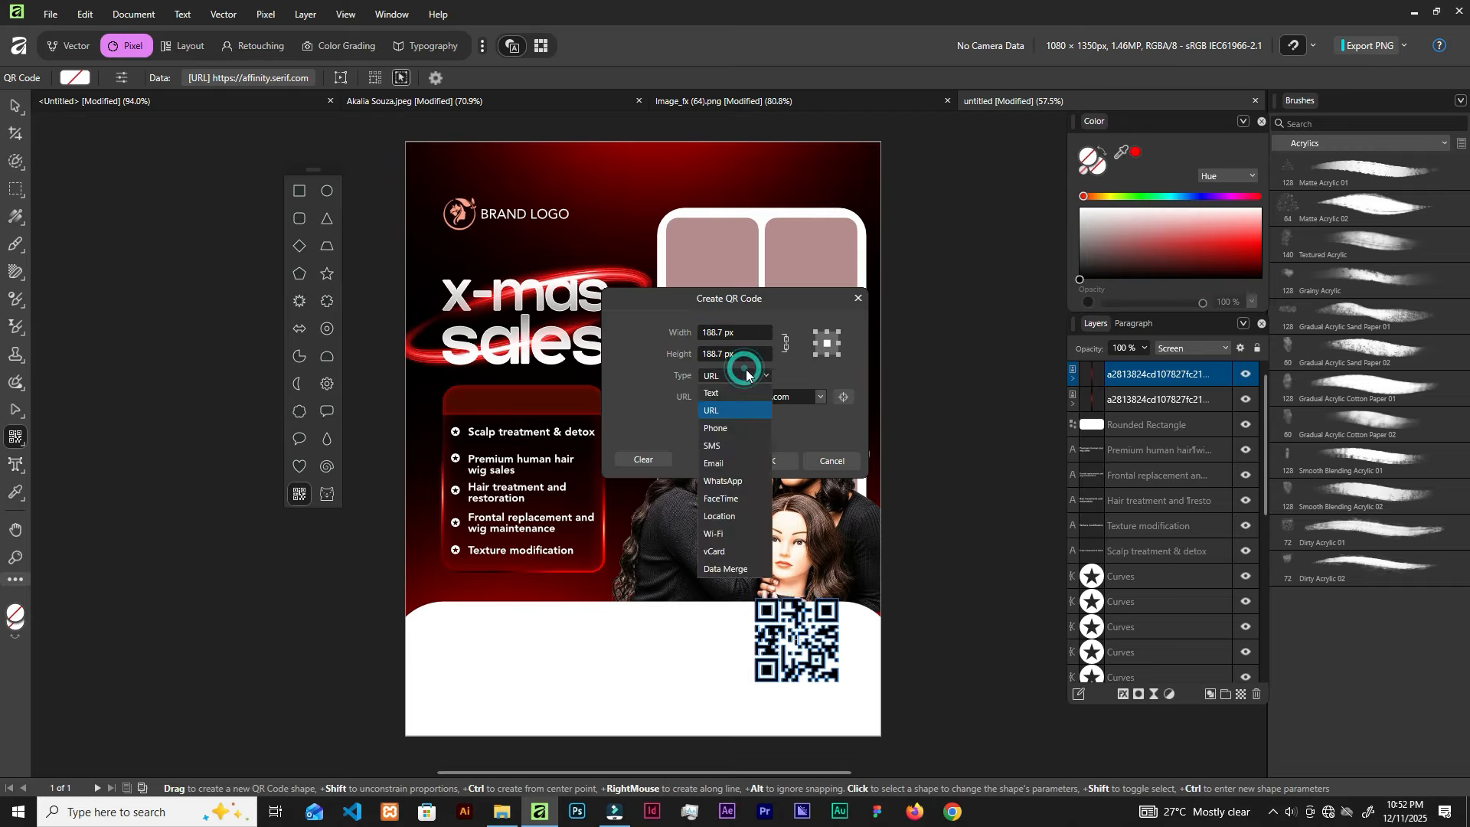
click(724, 425)
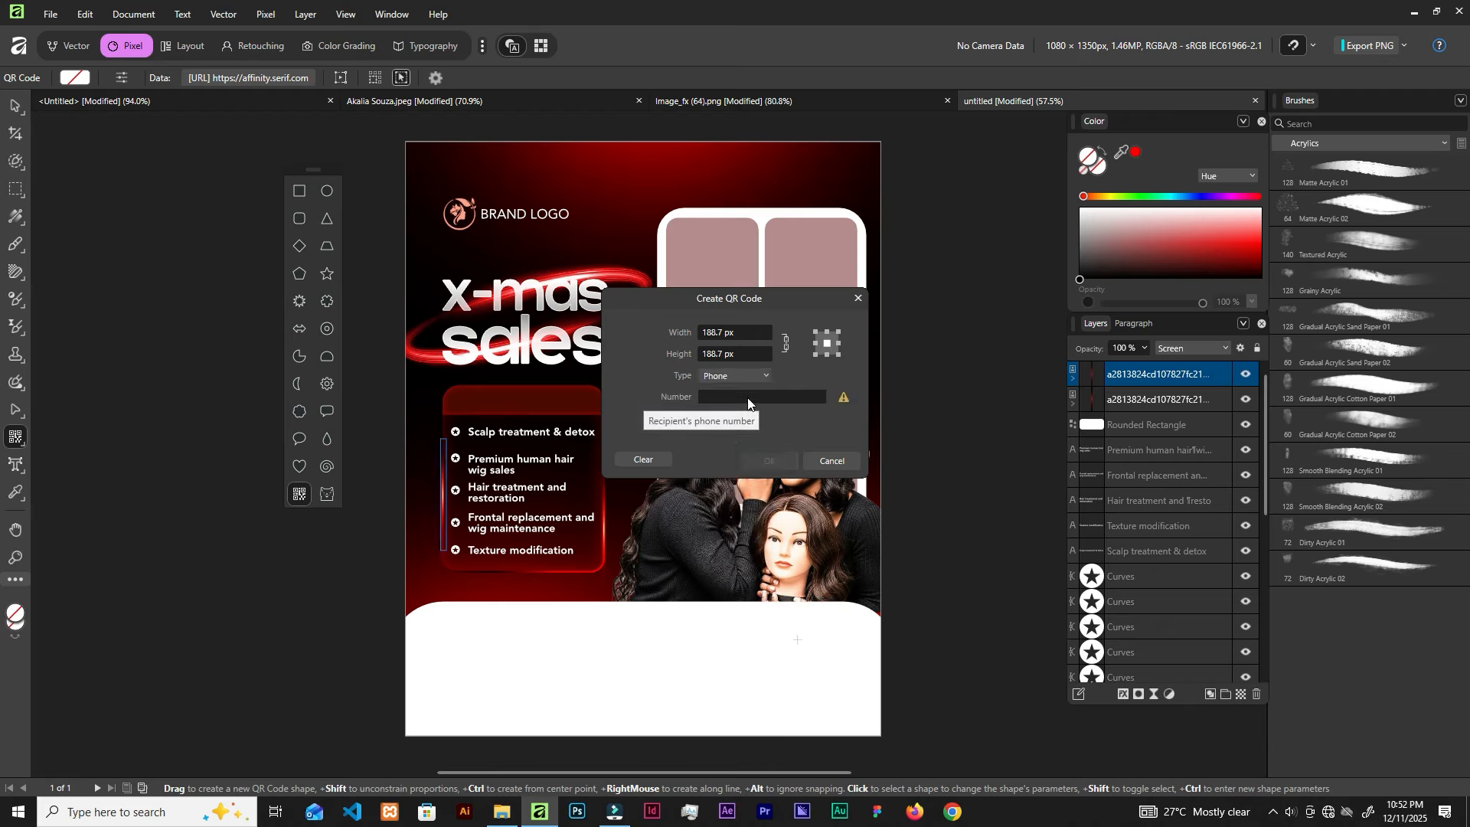
mouse_move(845, 402)
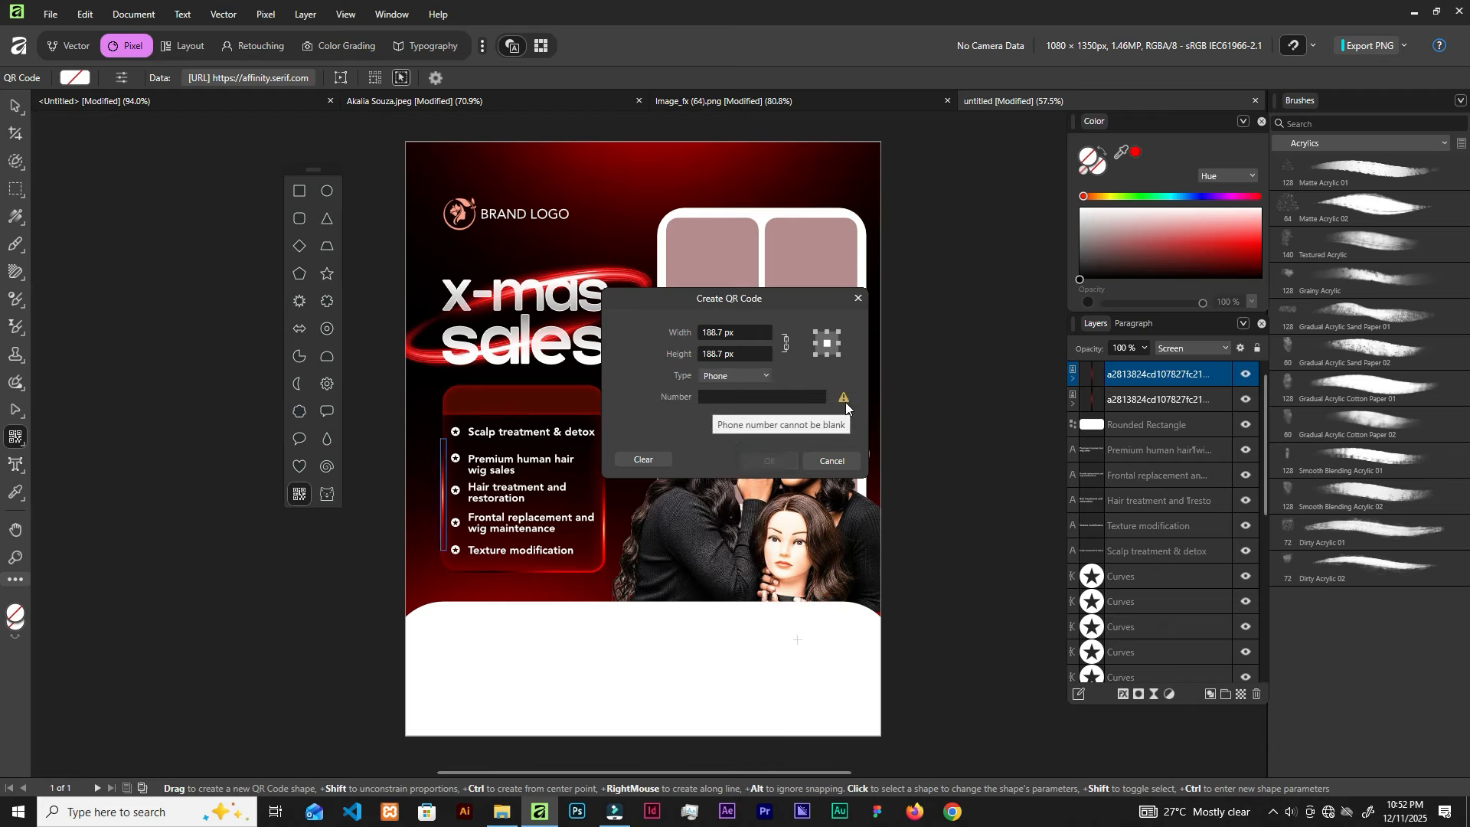
click(773, 398)
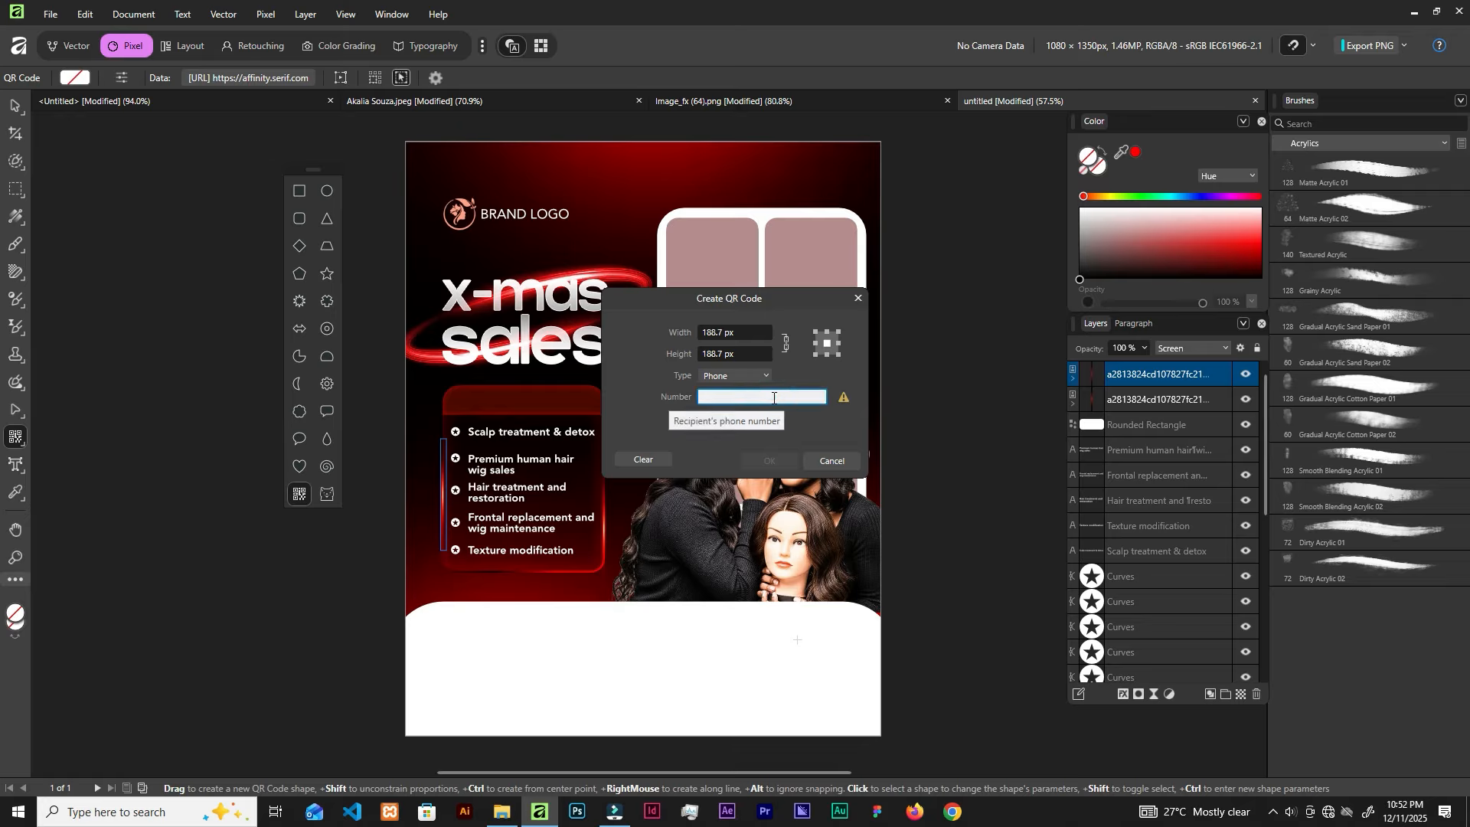
click(757, 376)
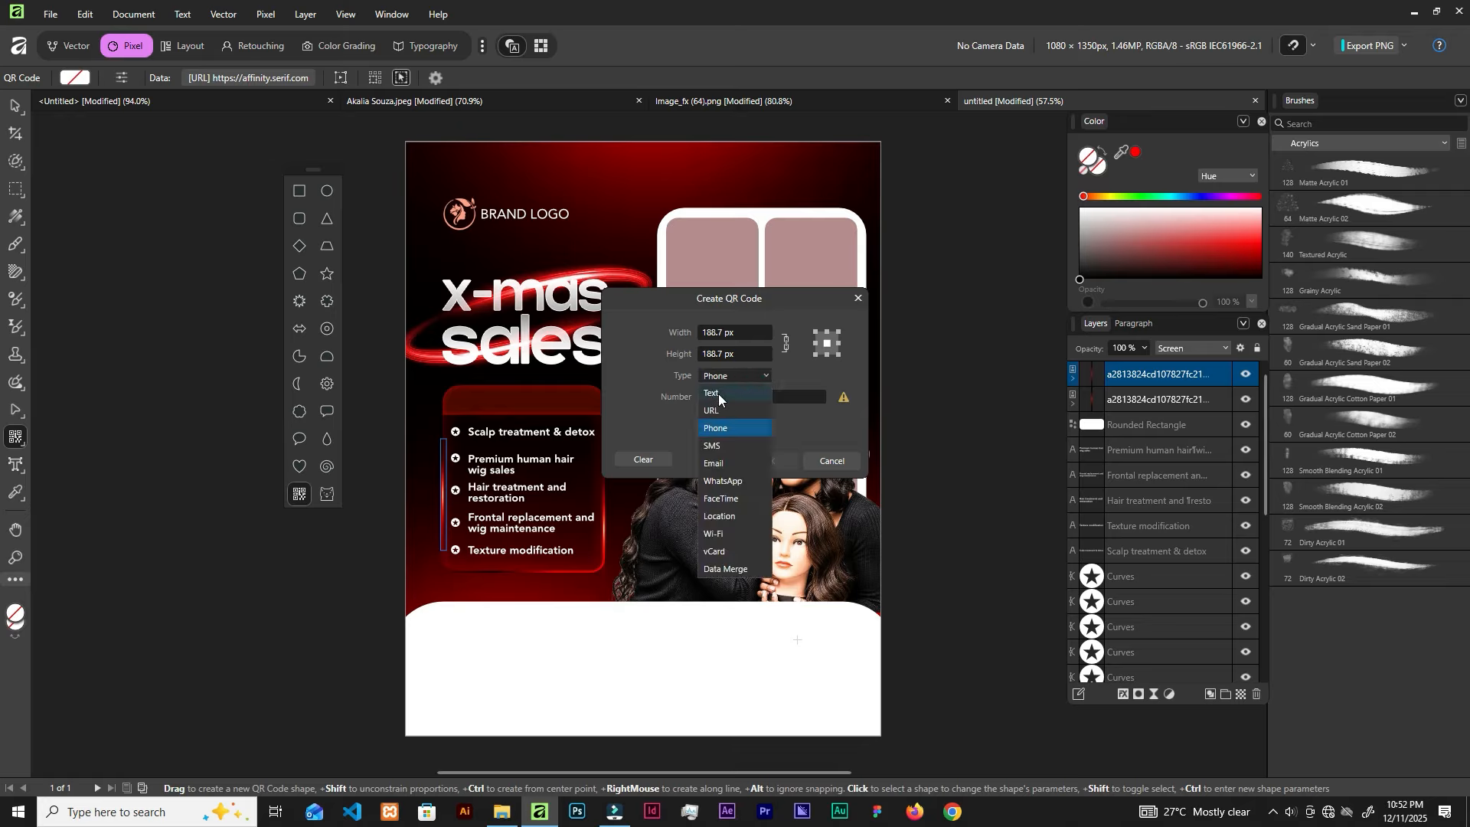
click(718, 394)
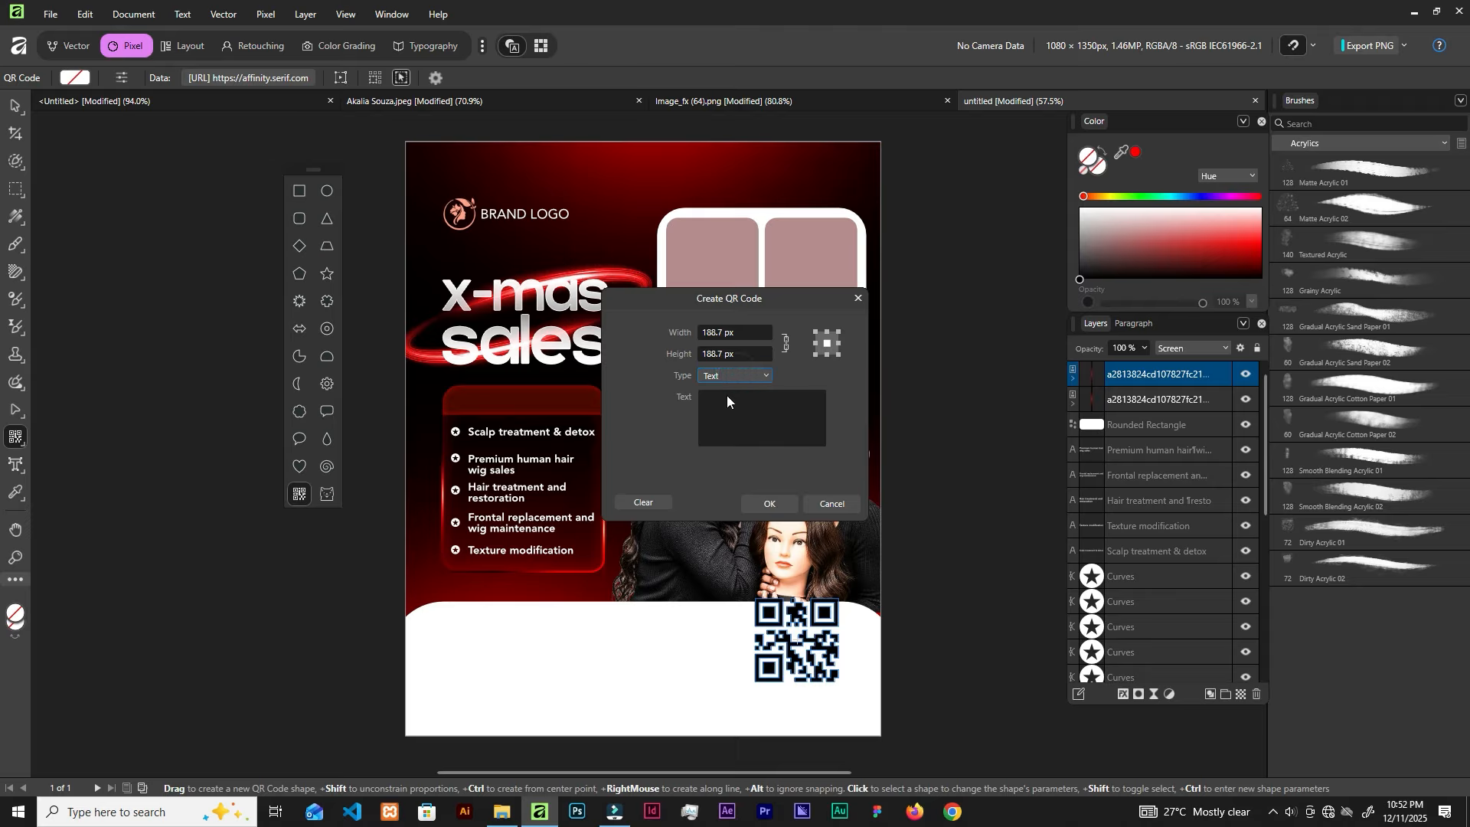
click(737, 375)
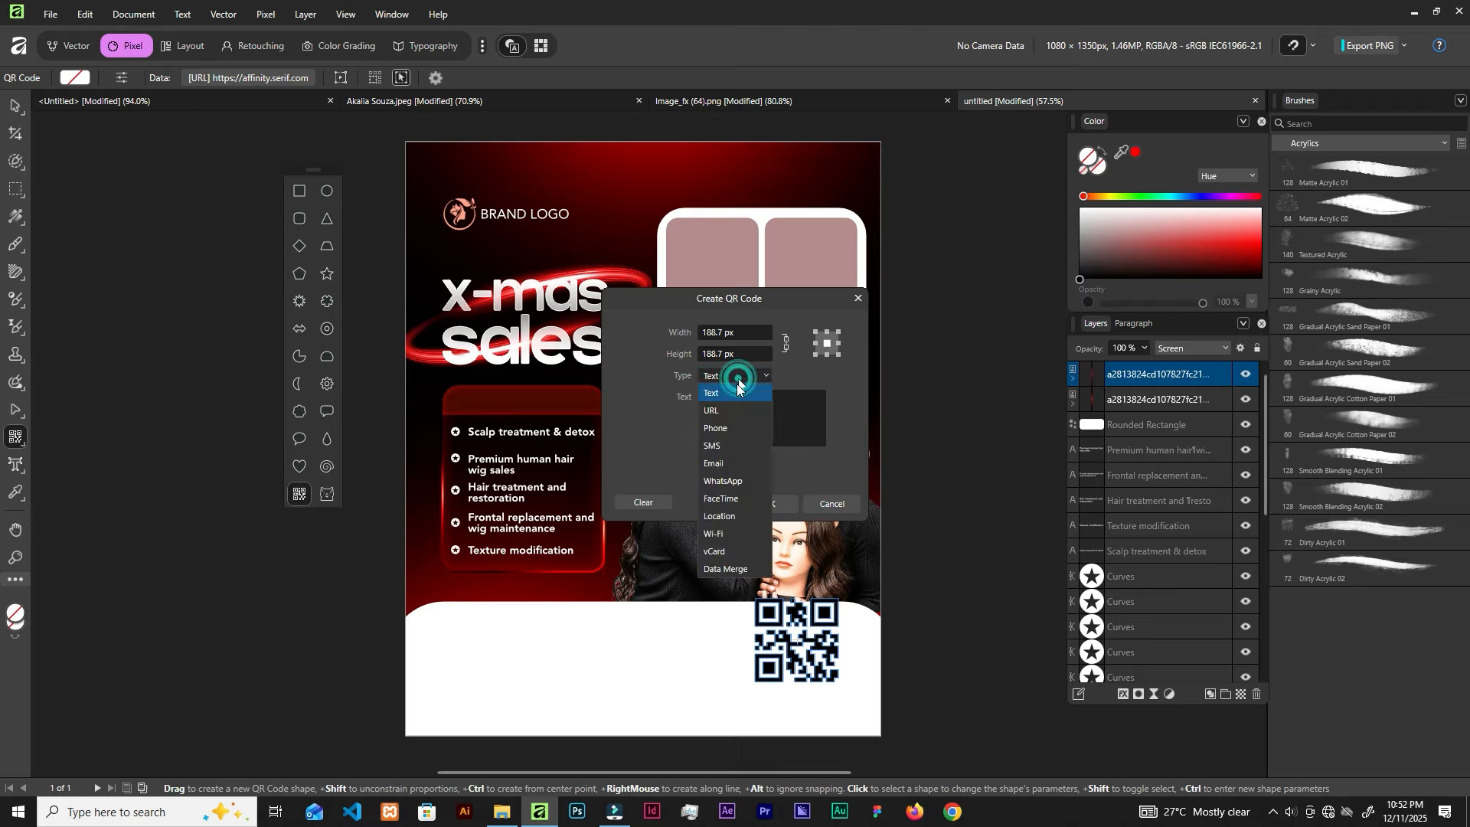
click(732, 464)
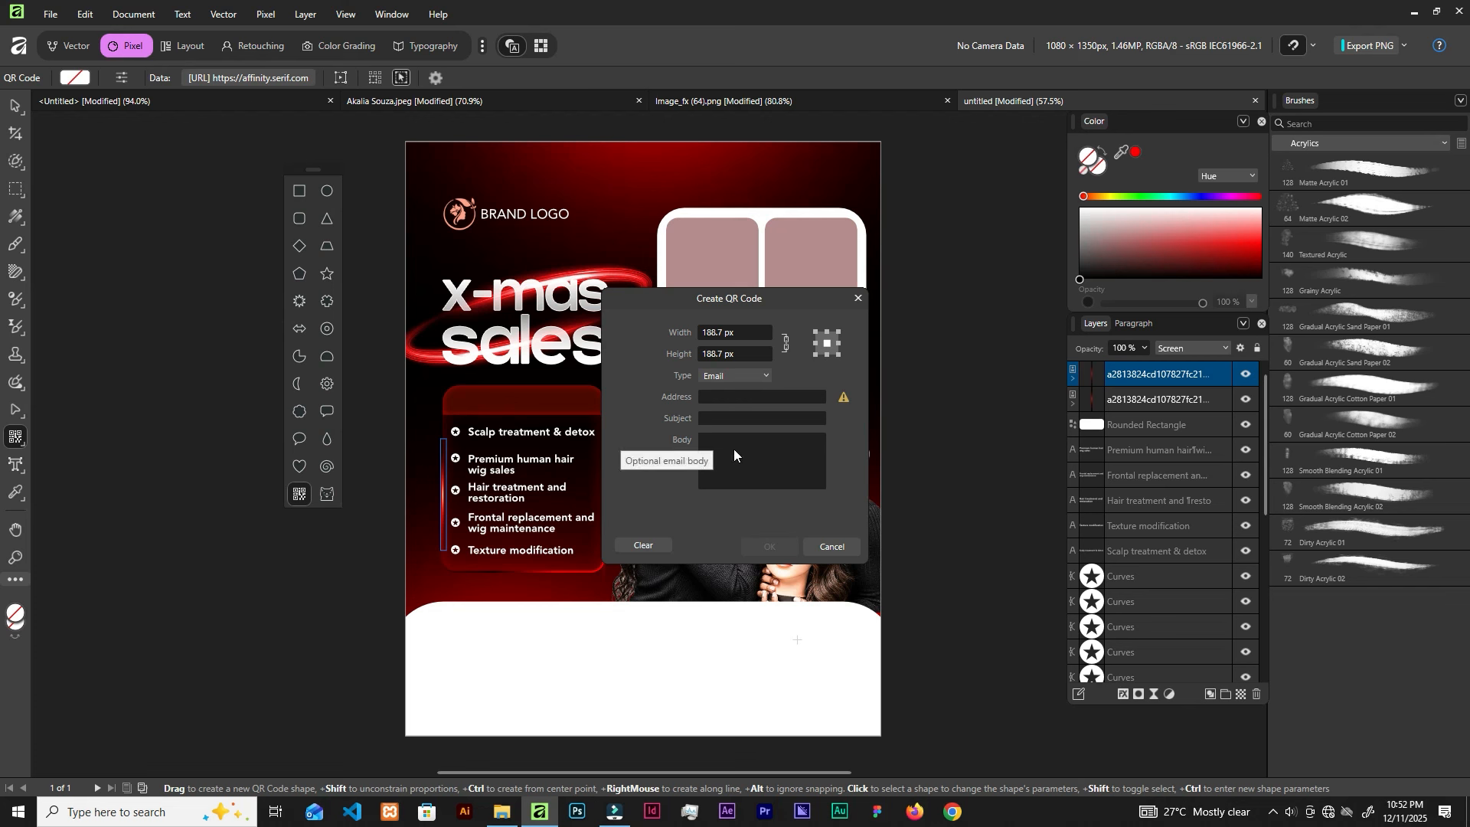
click(736, 375)
click(726, 412)
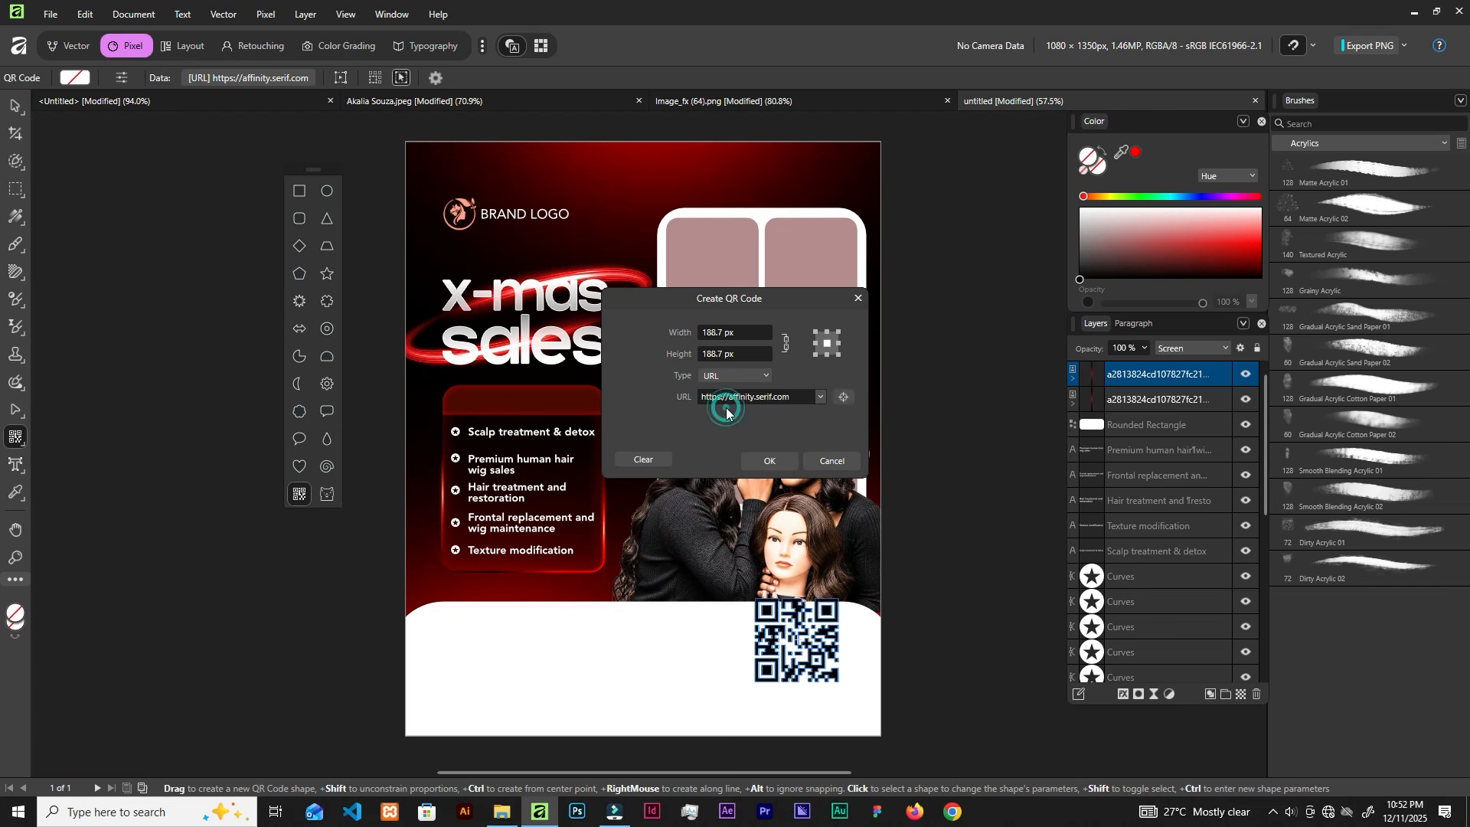
click(780, 399)
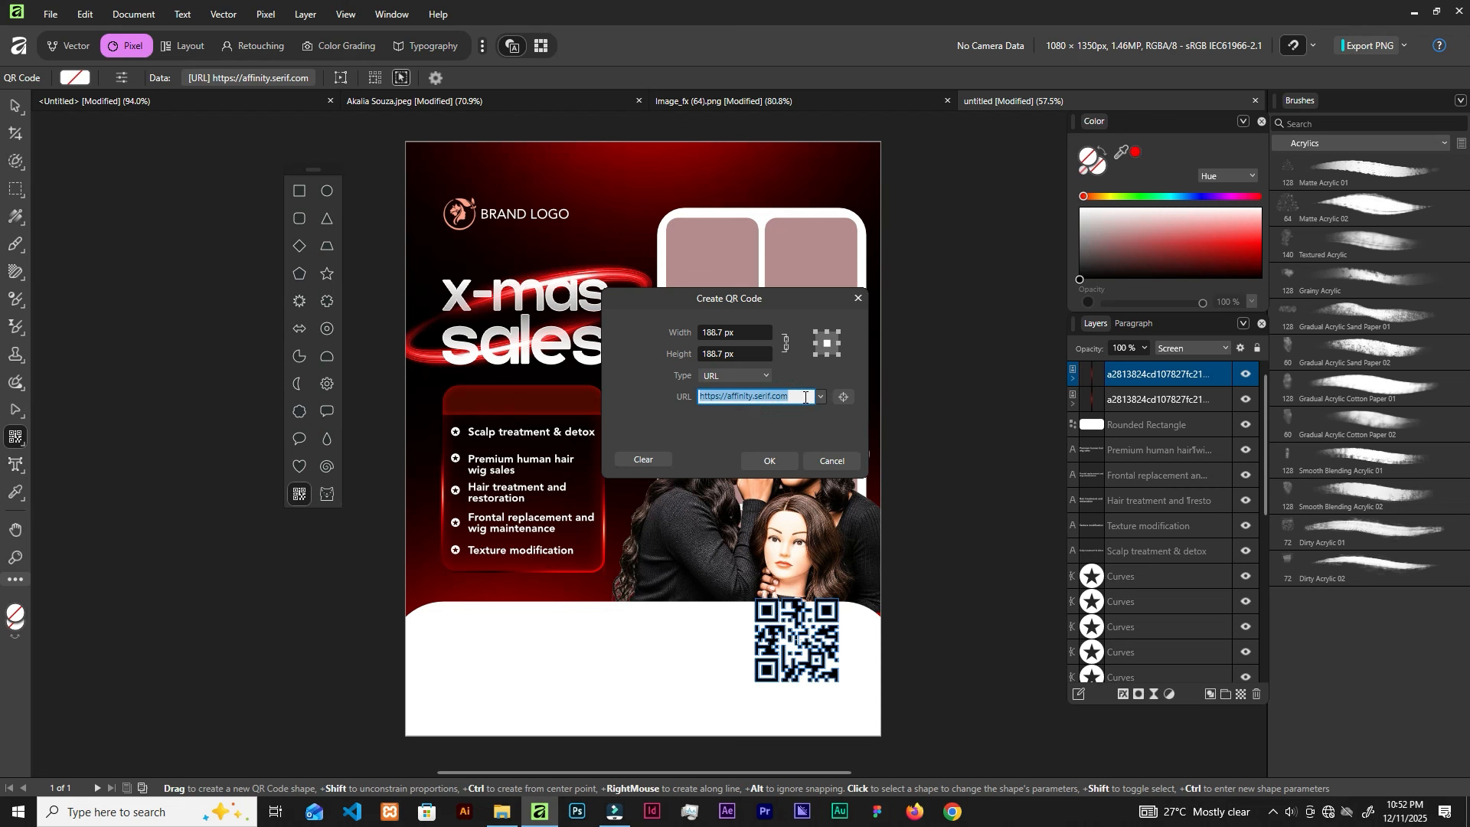
double_click(805, 397)
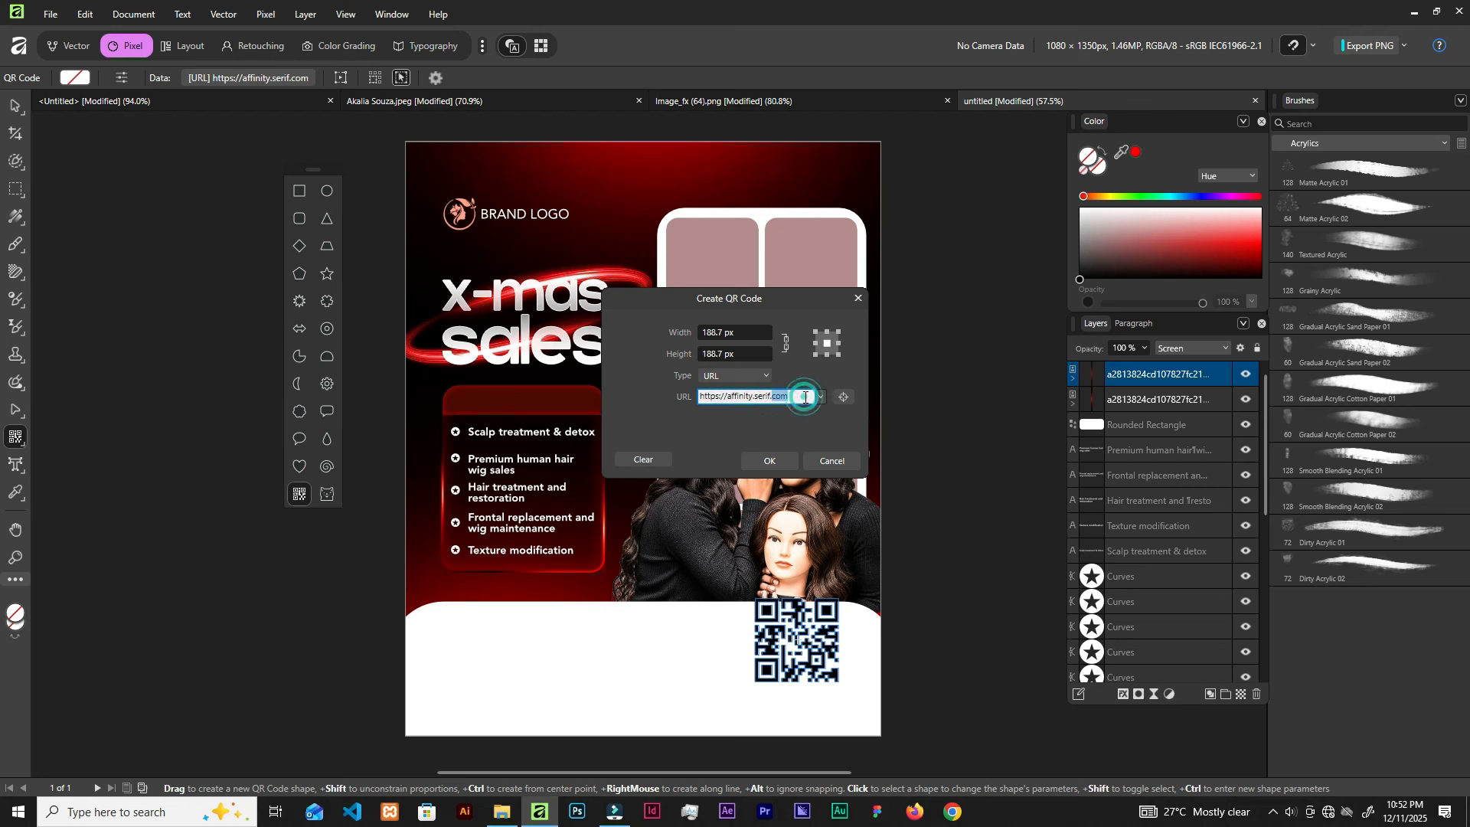
Unlink the QR code's width from its height and increase the width to 280 px
click(747, 334)
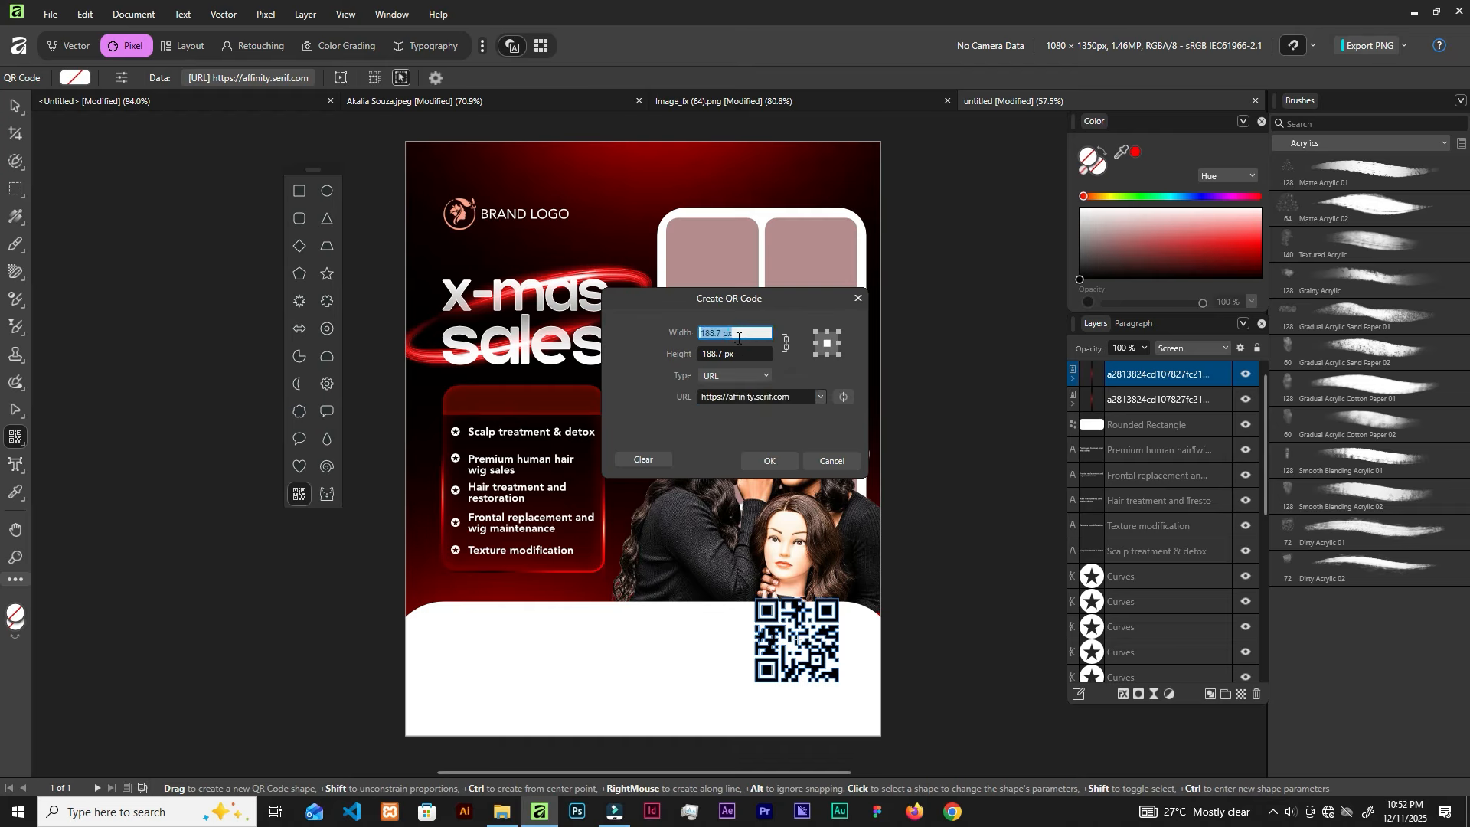
click(786, 345)
scroll(734, 331, up, 7)
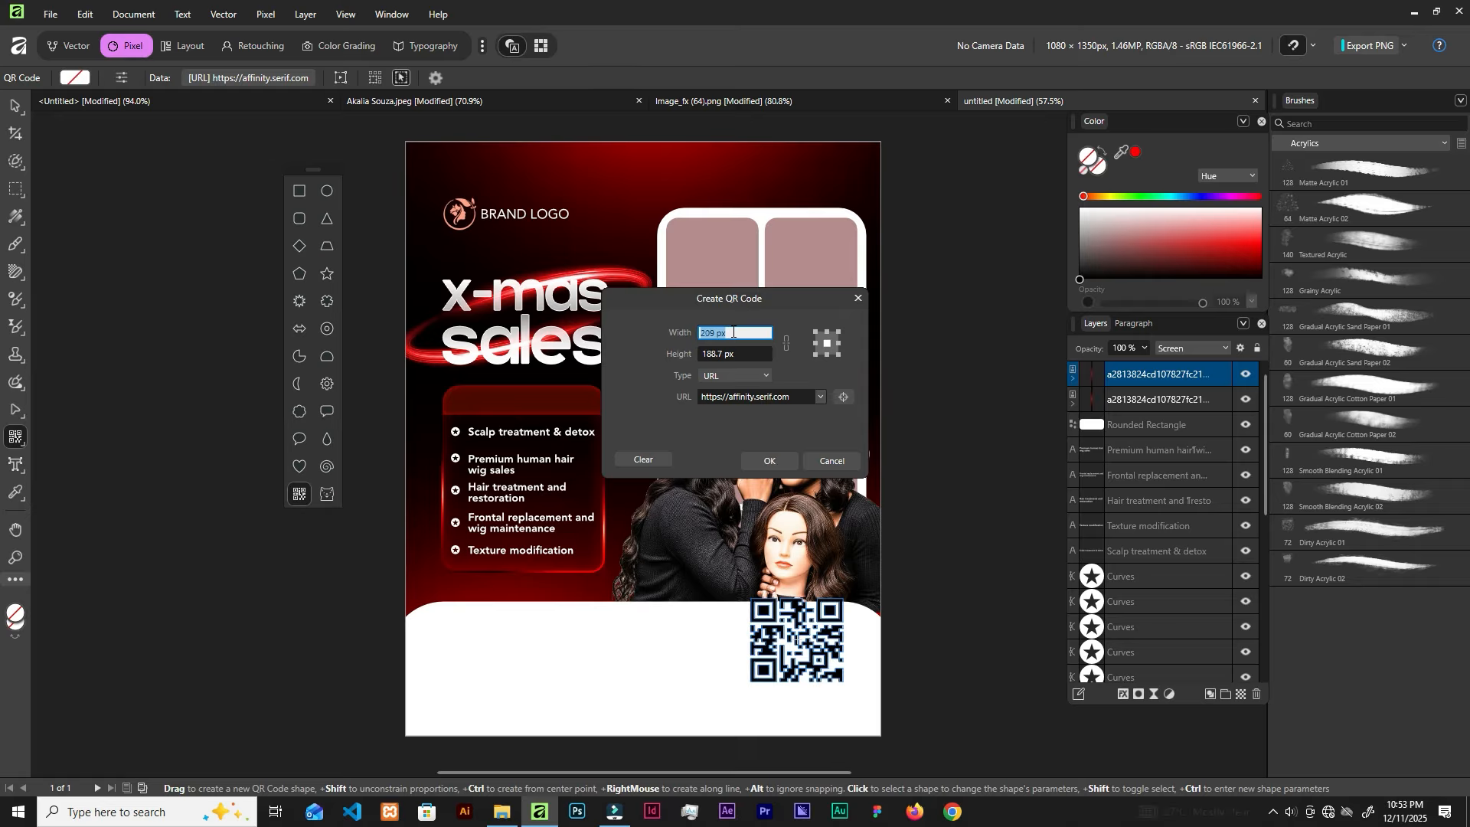
scroll(733, 331, up, 2)
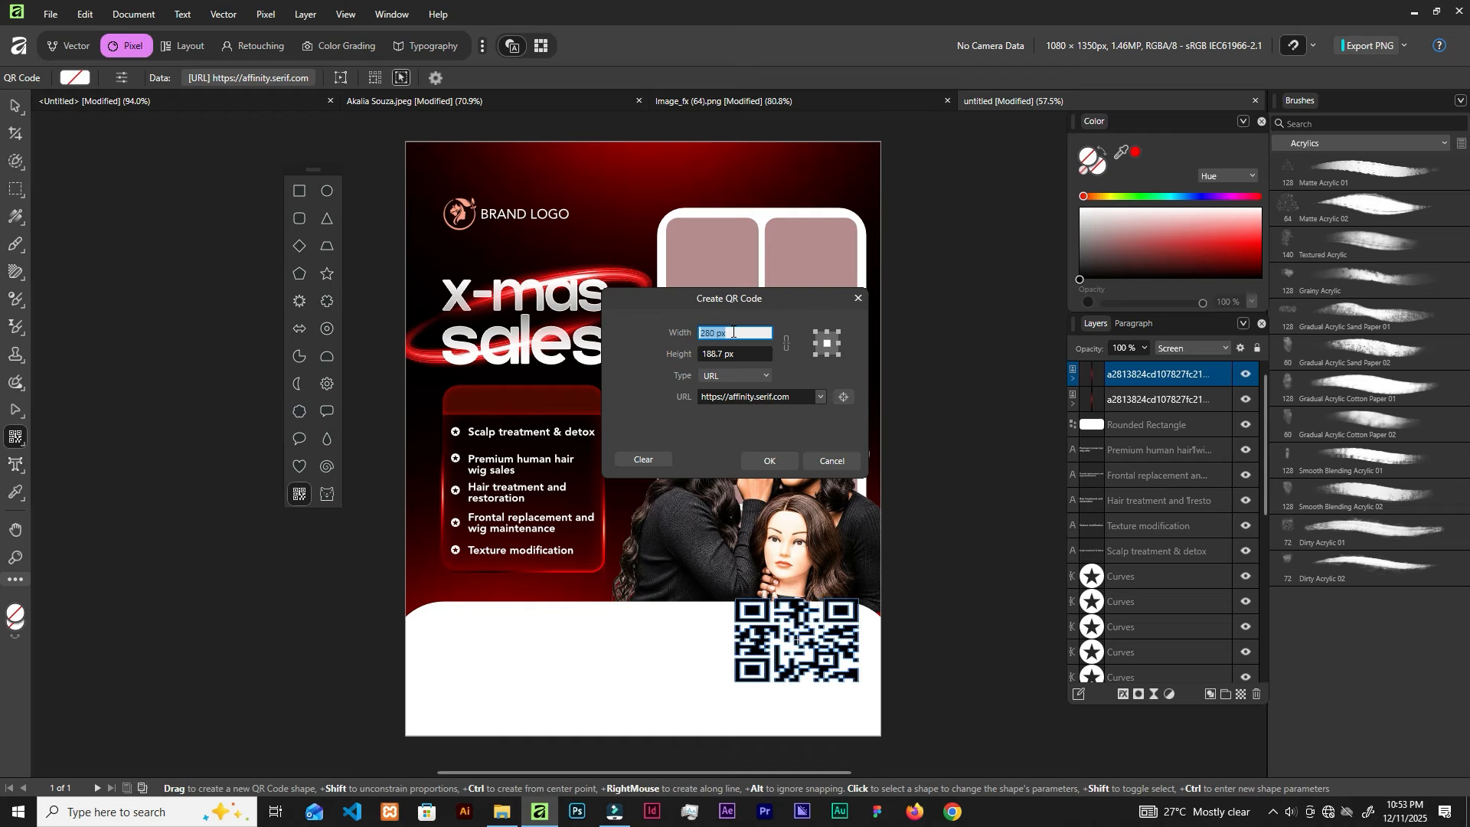
Set the QR code's width to 250 px, relink its proportions, and create the code
click(743, 335)
click(785, 344)
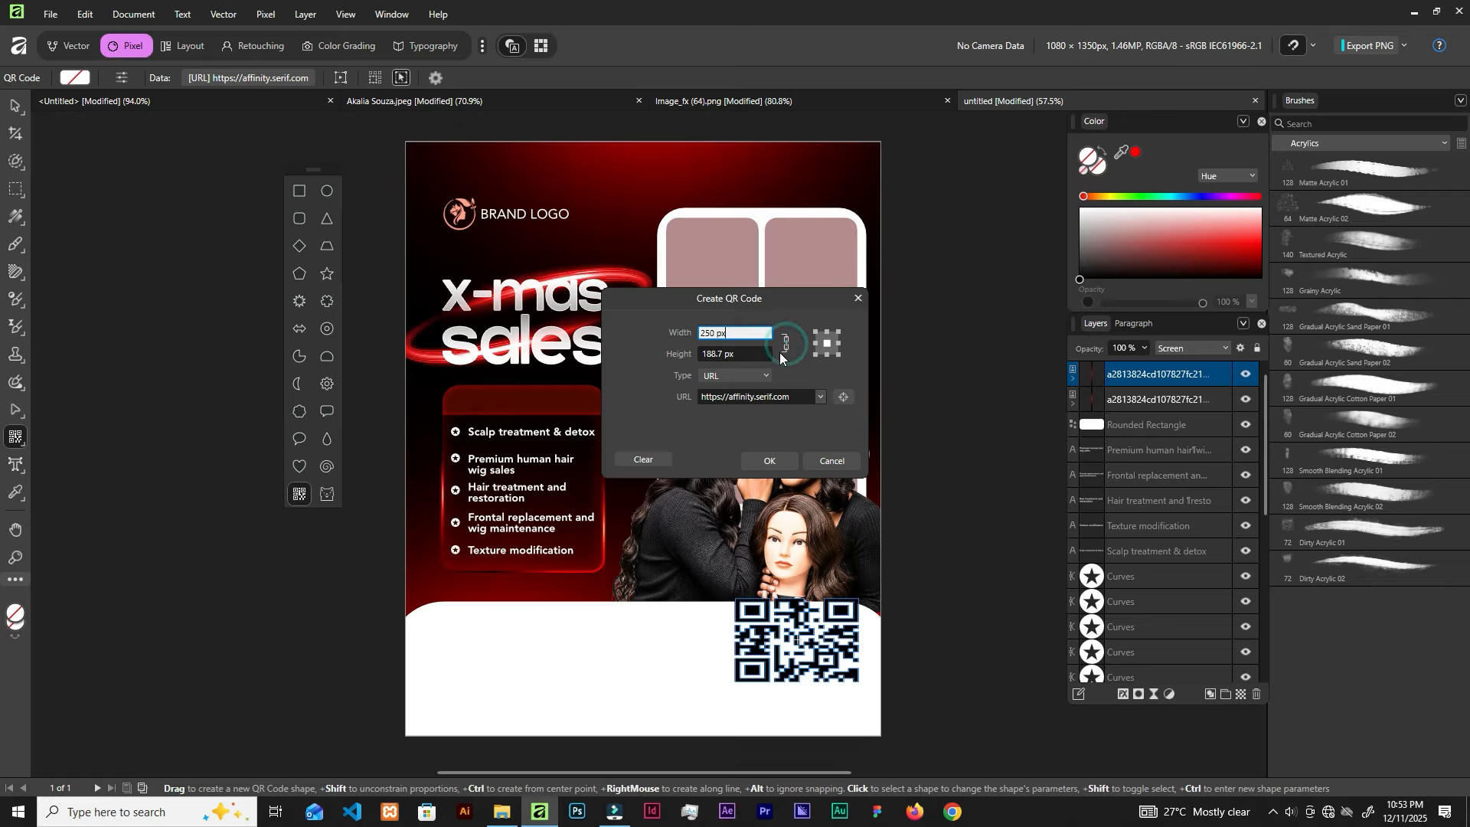
click(733, 355)
click(739, 356)
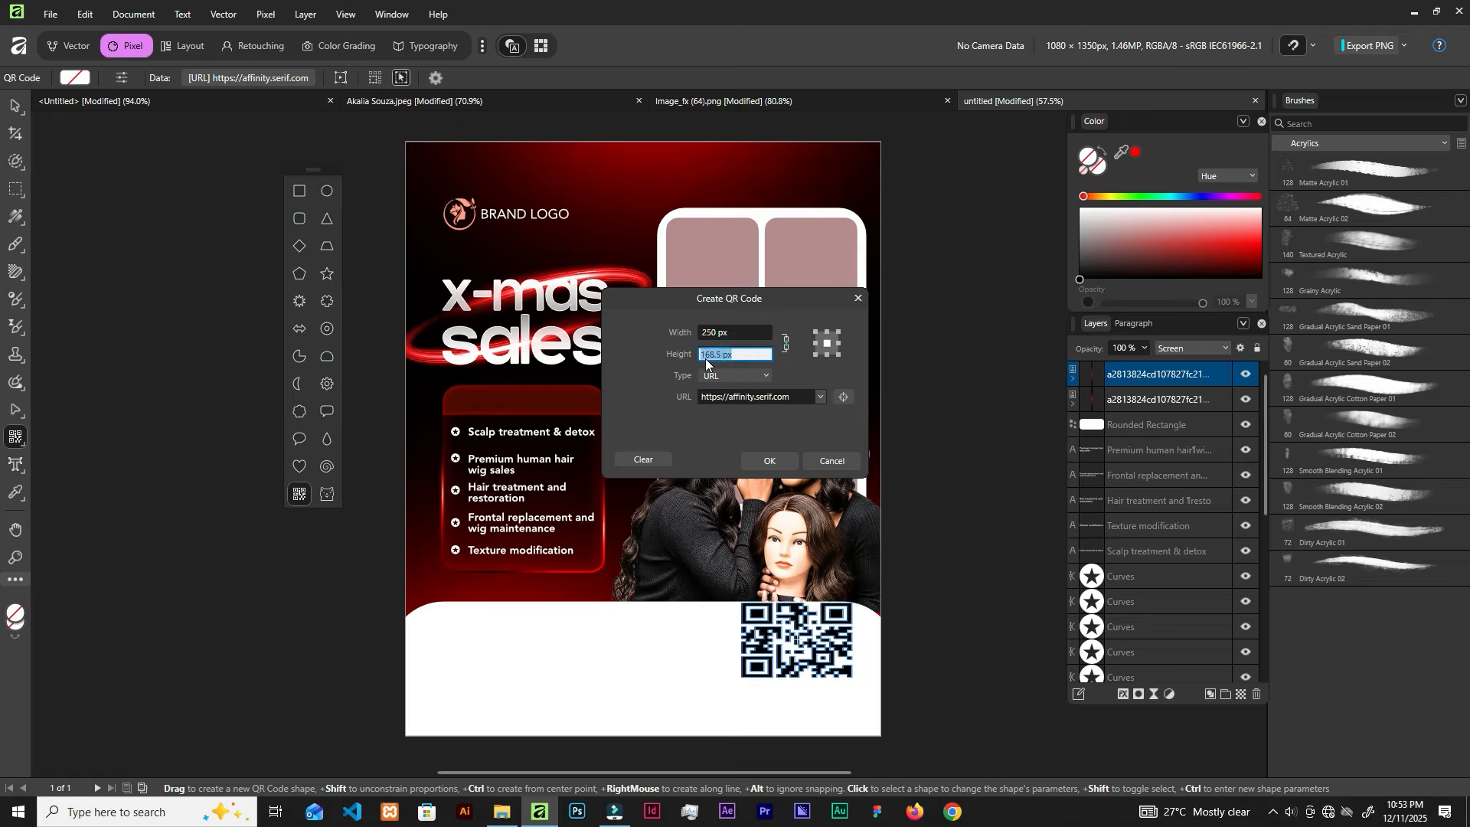
click(729, 334)
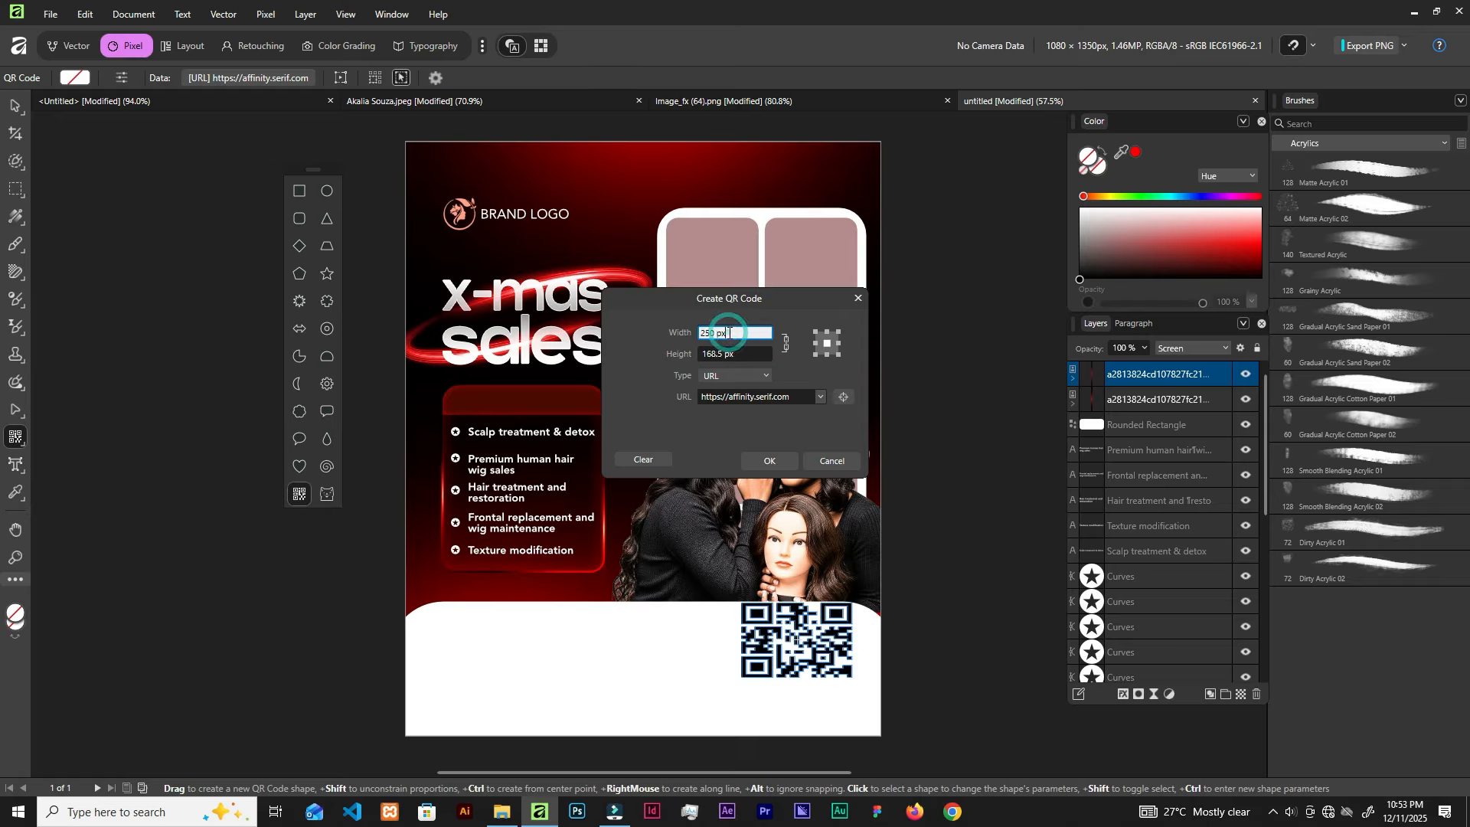
click(785, 461)
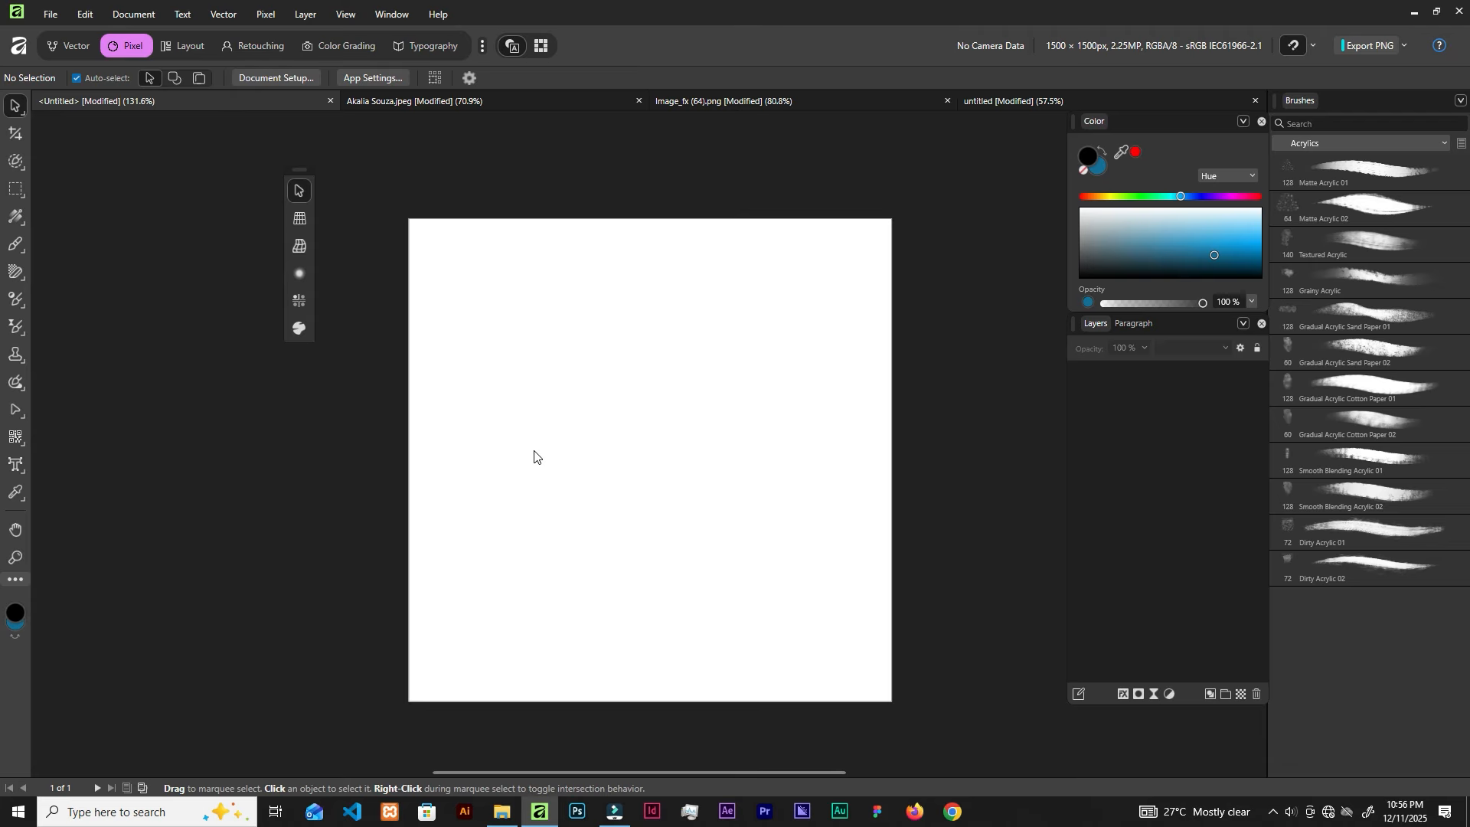
Switch to vector editing in the blank 1500 × 1500 px document and draw a blue rectangle about 2.75 × 1.46 in
click(66, 48)
click(13, 355)
drag(512, 367, 779, 509)
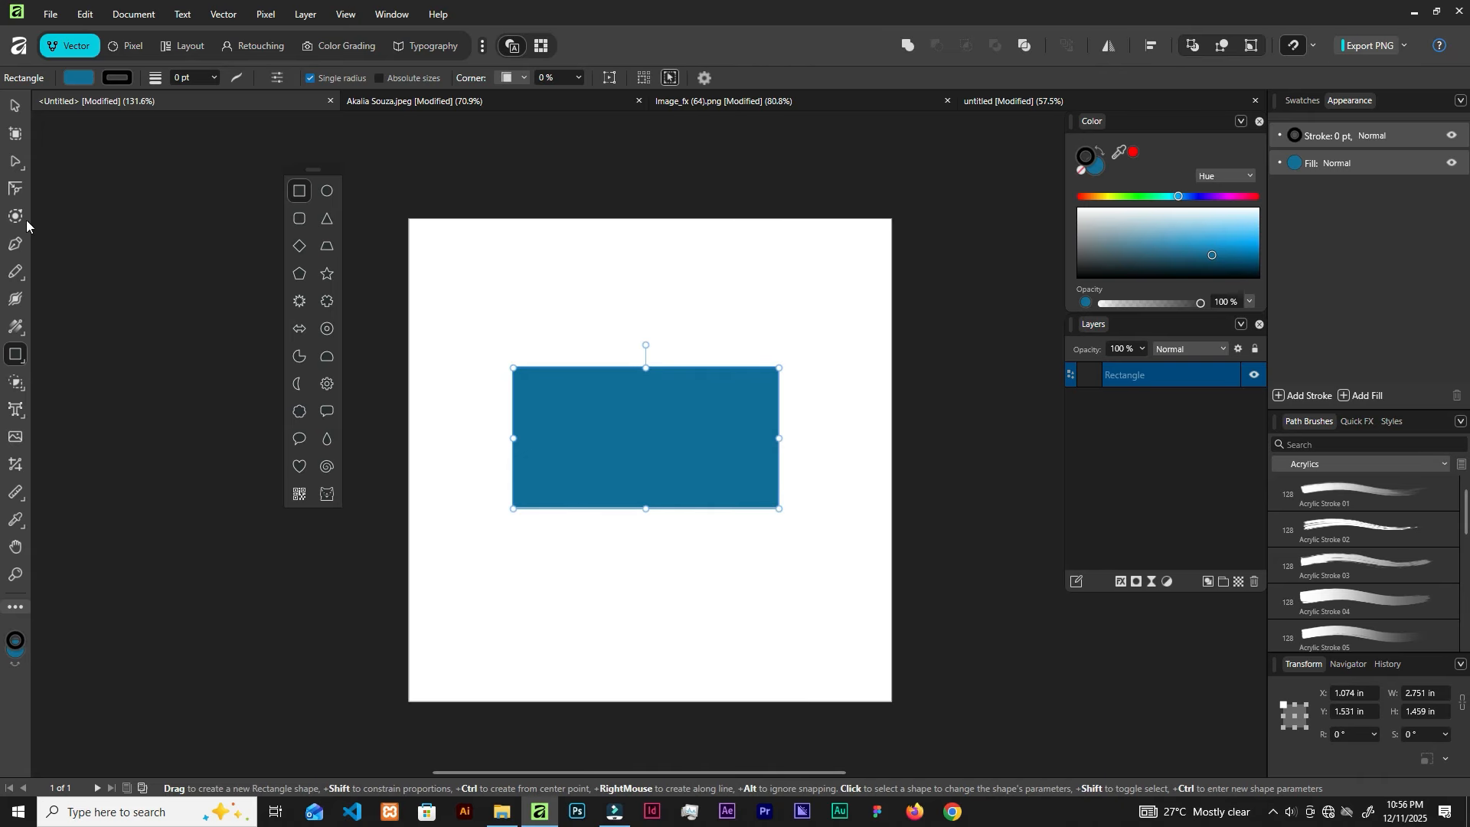
Try rounding the rectangle's upper-left corner to about 0.7 in with the Corner tool, and undo it
click(11, 190)
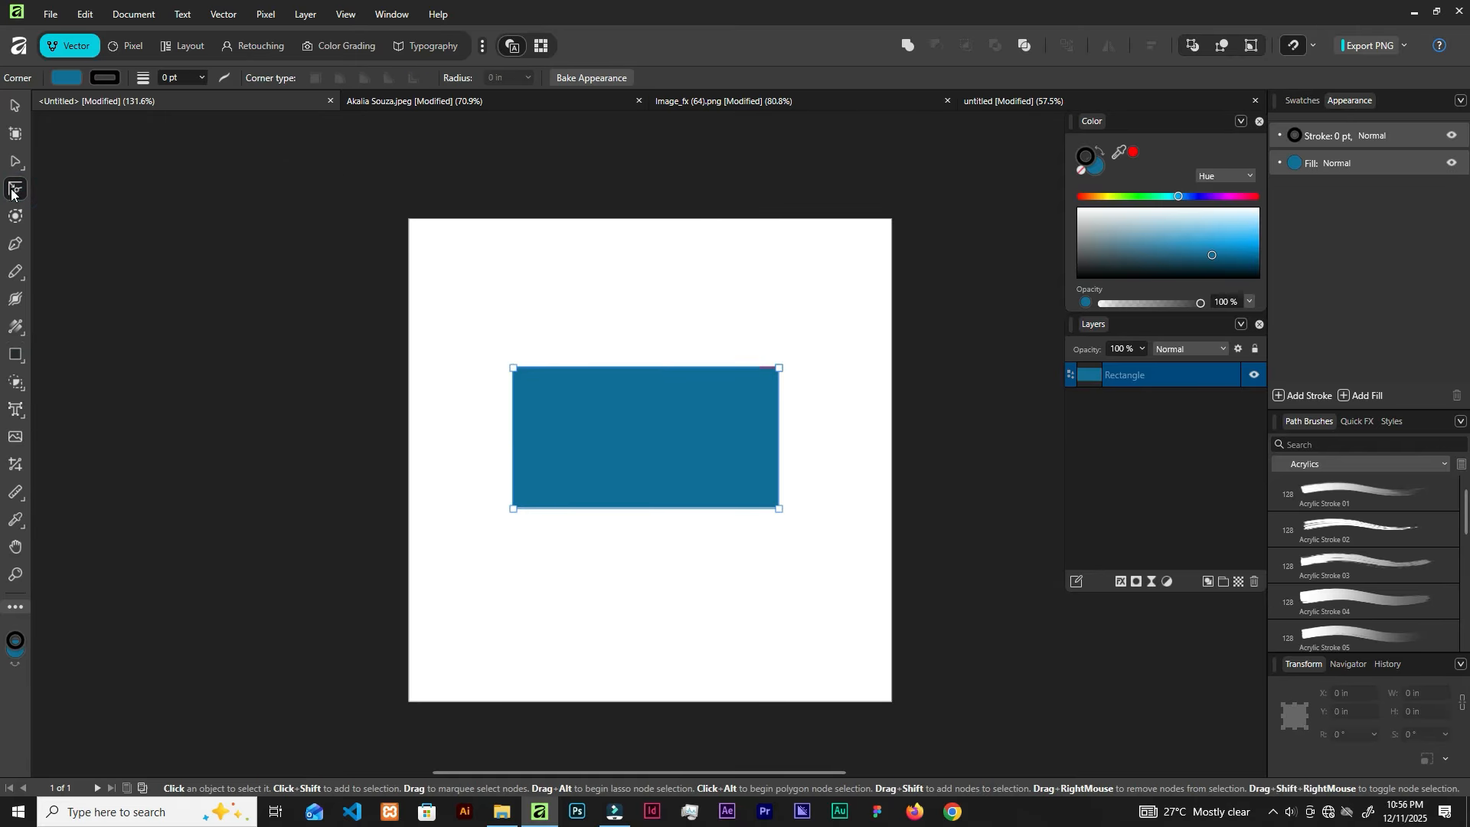
click(513, 369)
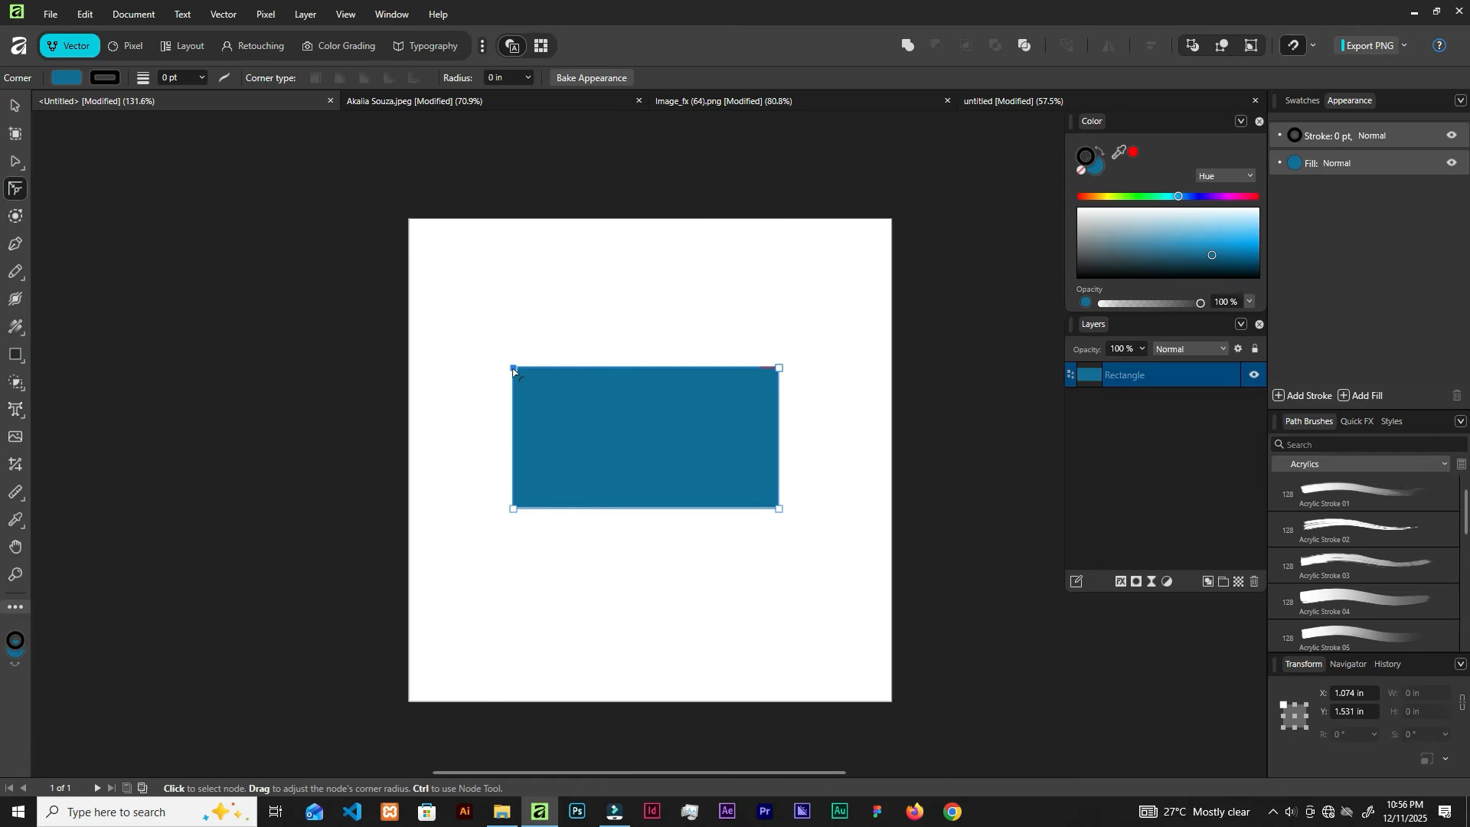
drag(513, 369, 584, 431)
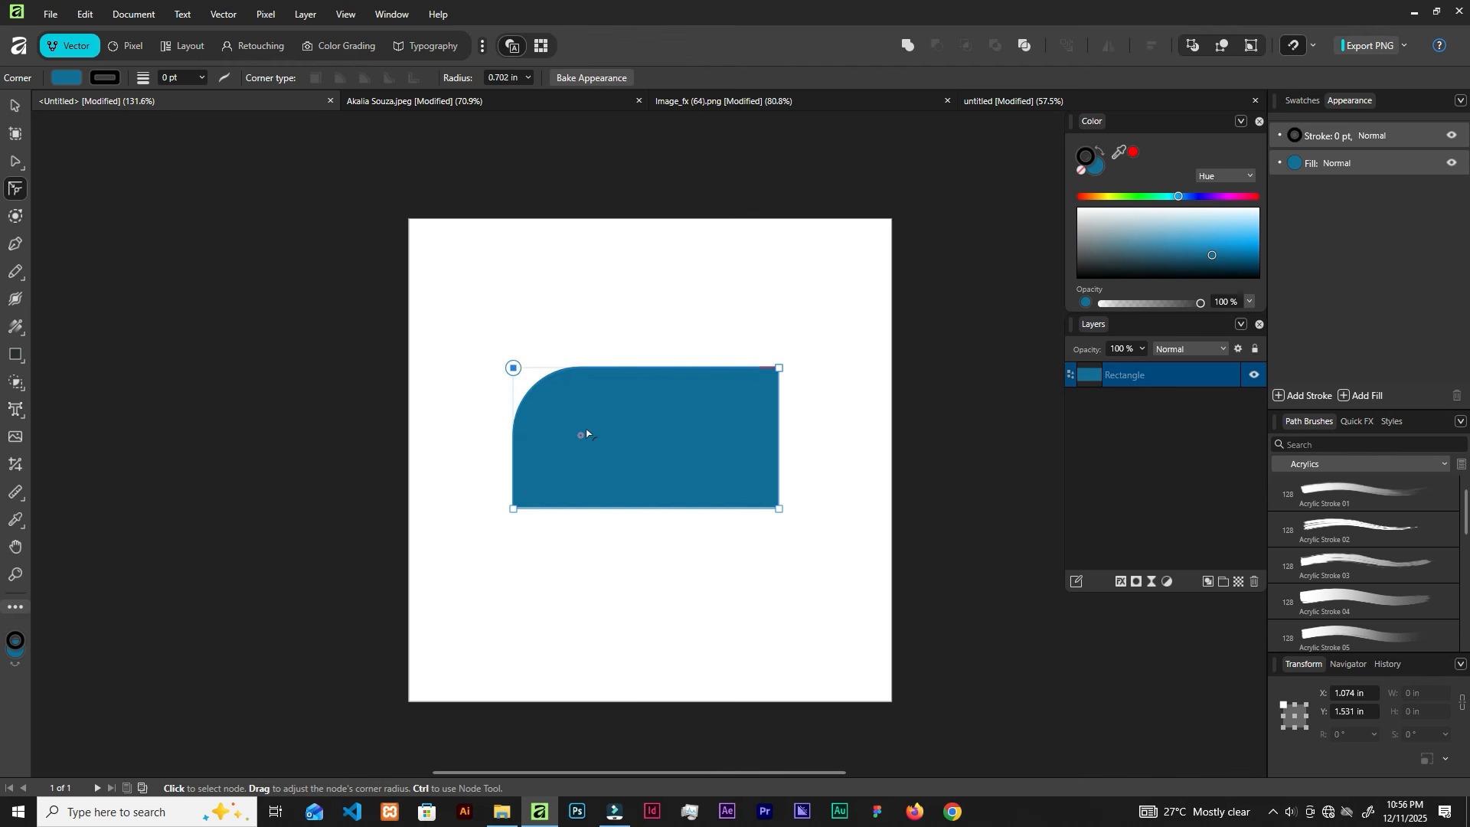
key(ctrl+z)
key(ctrl+z)
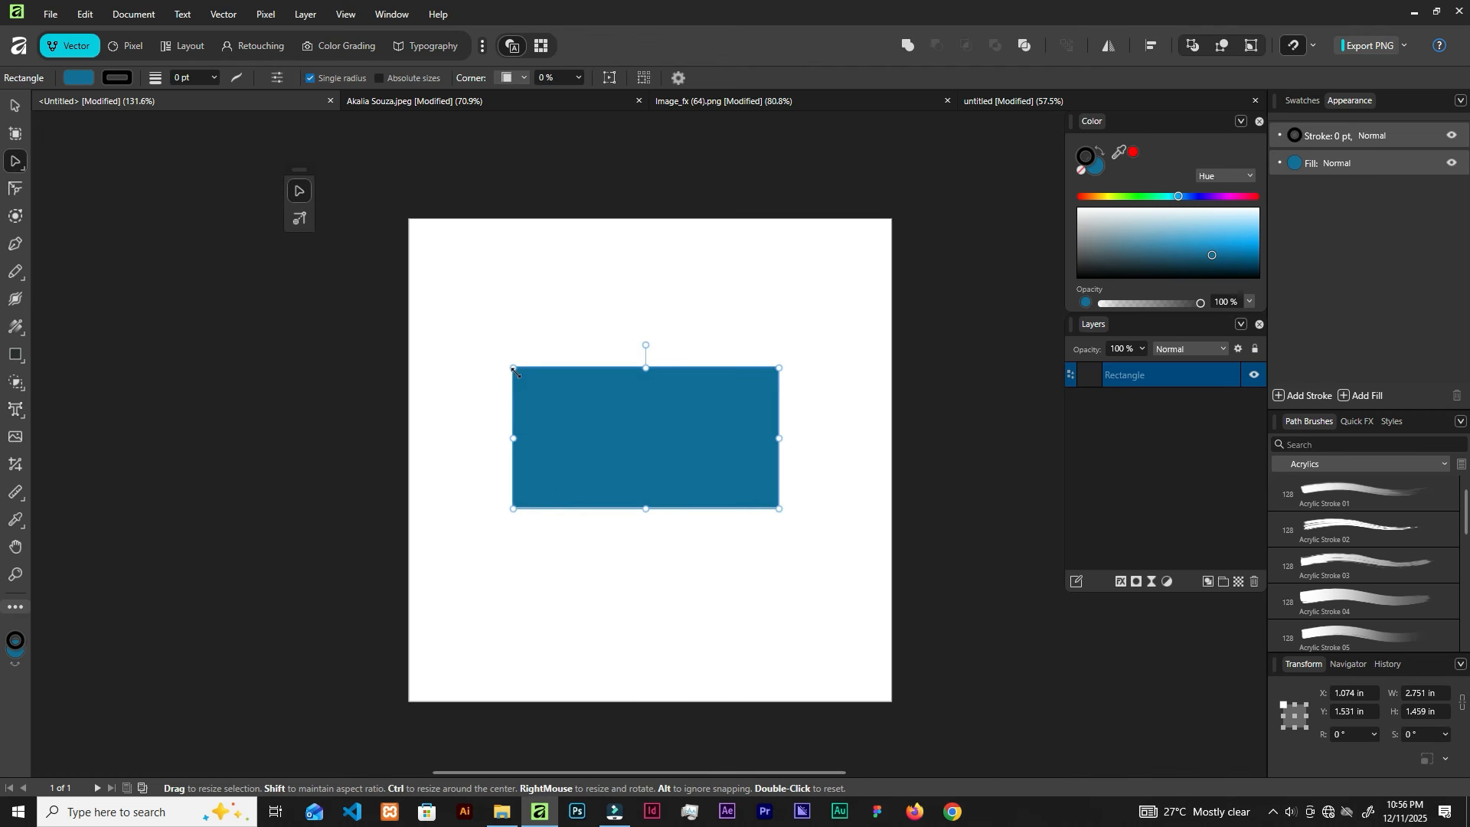
Try rounding all four corners of the rectangle together with the Corner tool, and undo it
click(15, 189)
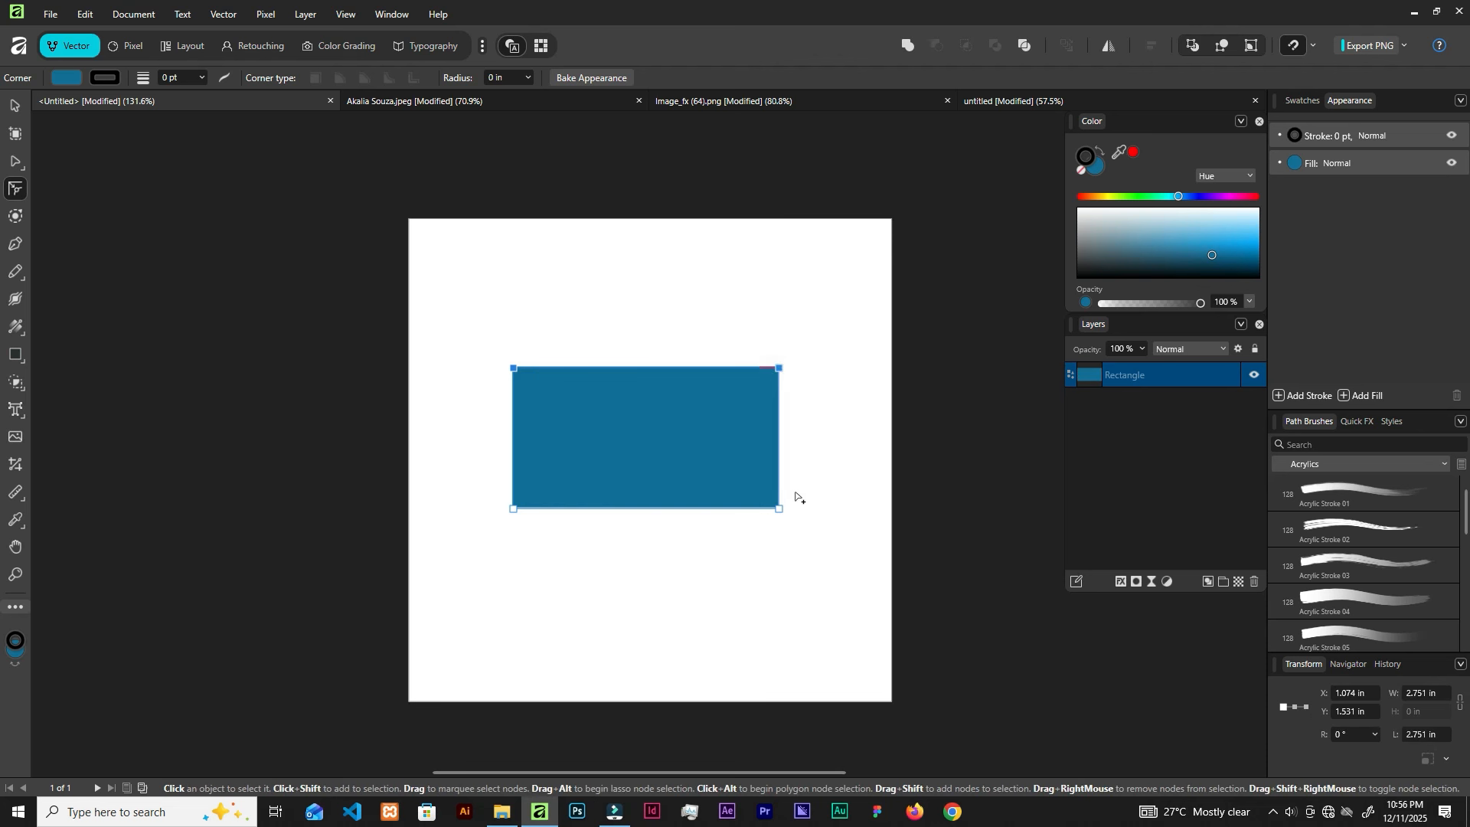
click(780, 508)
click(513, 510)
drag(512, 509, 607, 512)
key(ctrl+z)
key(ctrl+z)
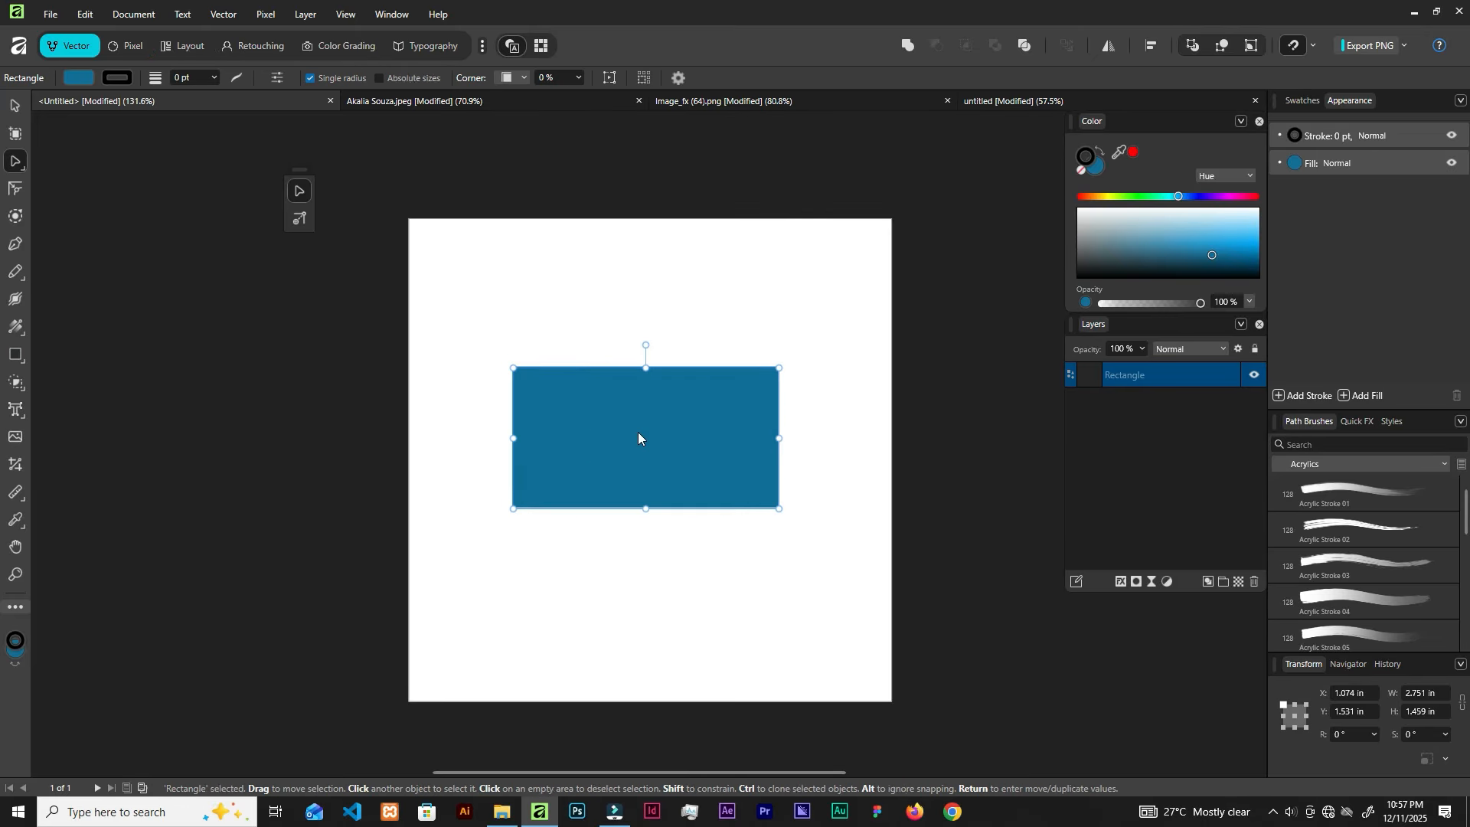
Place the "branding chief" photo from the Downloads folder on the canvas and delete the blue rectangle
click(502, 812)
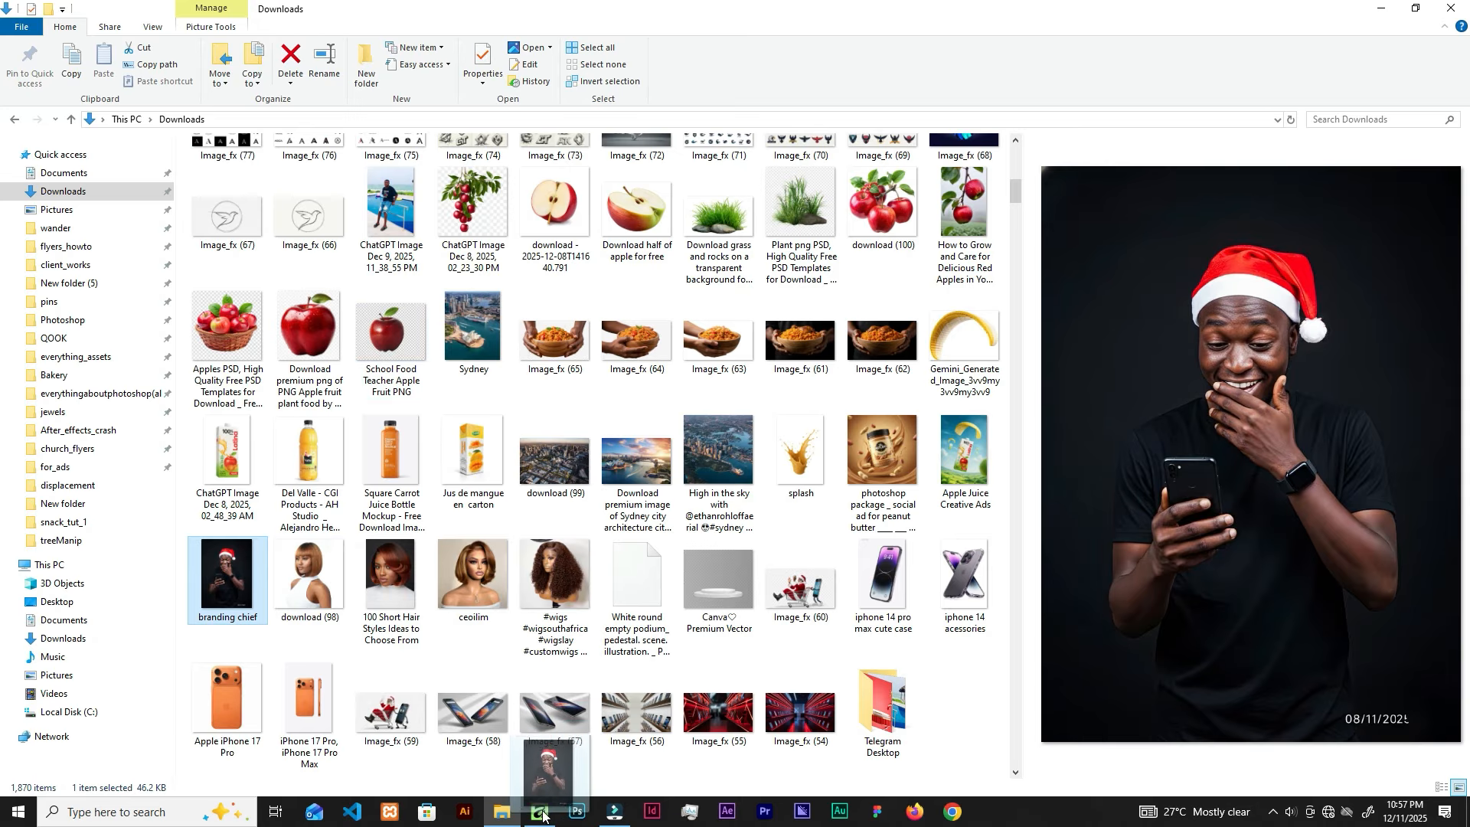
click(539, 811)
drag(618, 546, 723, 392)
click(762, 385)
key(Delete)
Move the placed photo to the middle of the white canvas
drag(586, 524, 635, 444)
key(v)
drag(588, 536, 617, 437)
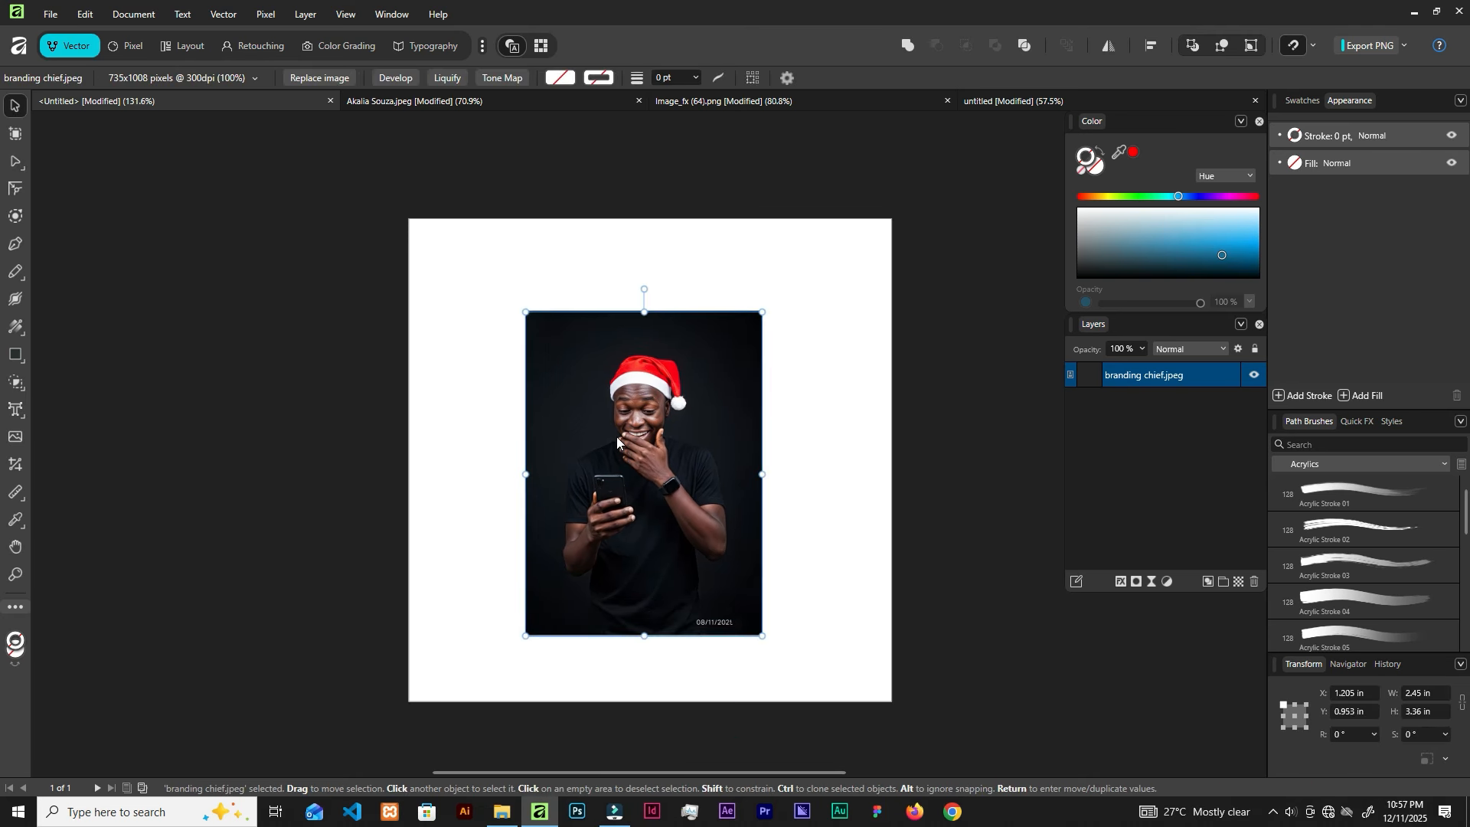
Convert the placed photo to curves
right_click(687, 360)
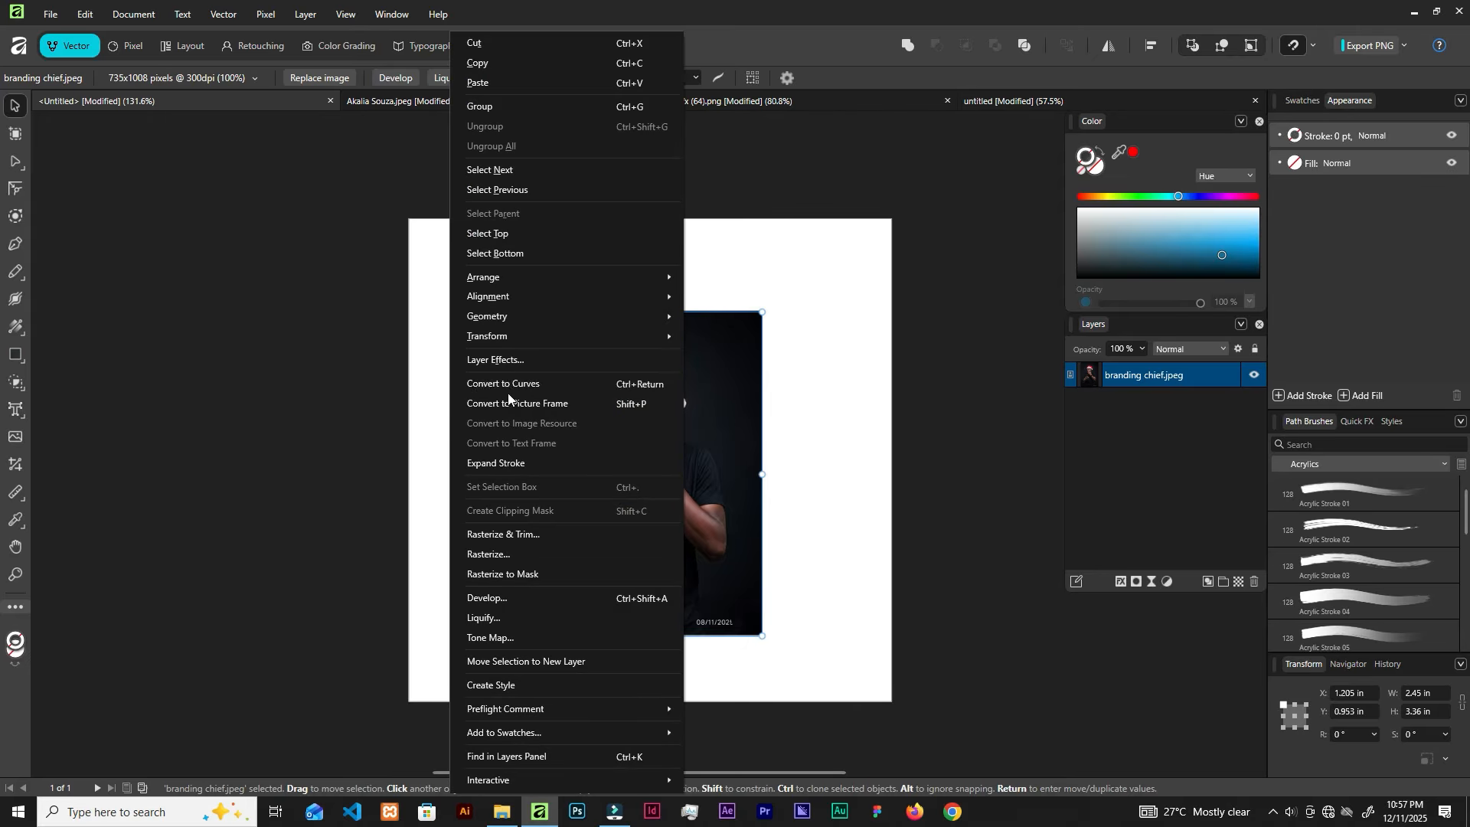
click(510, 389)
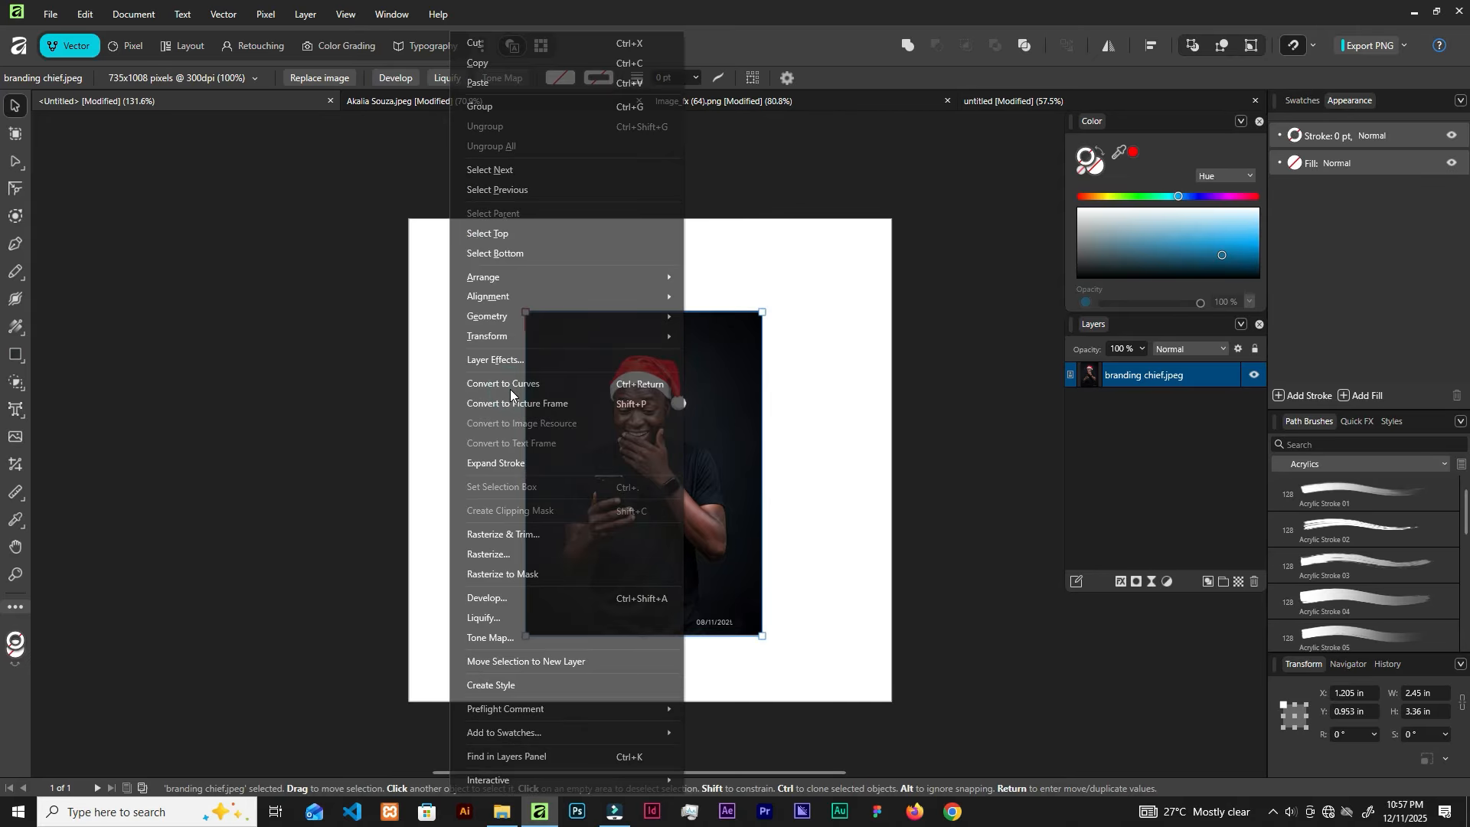
Try rounding the photo's upper-left corner to about 0.74 in with the Corner tool, and undo it
click(16, 189)
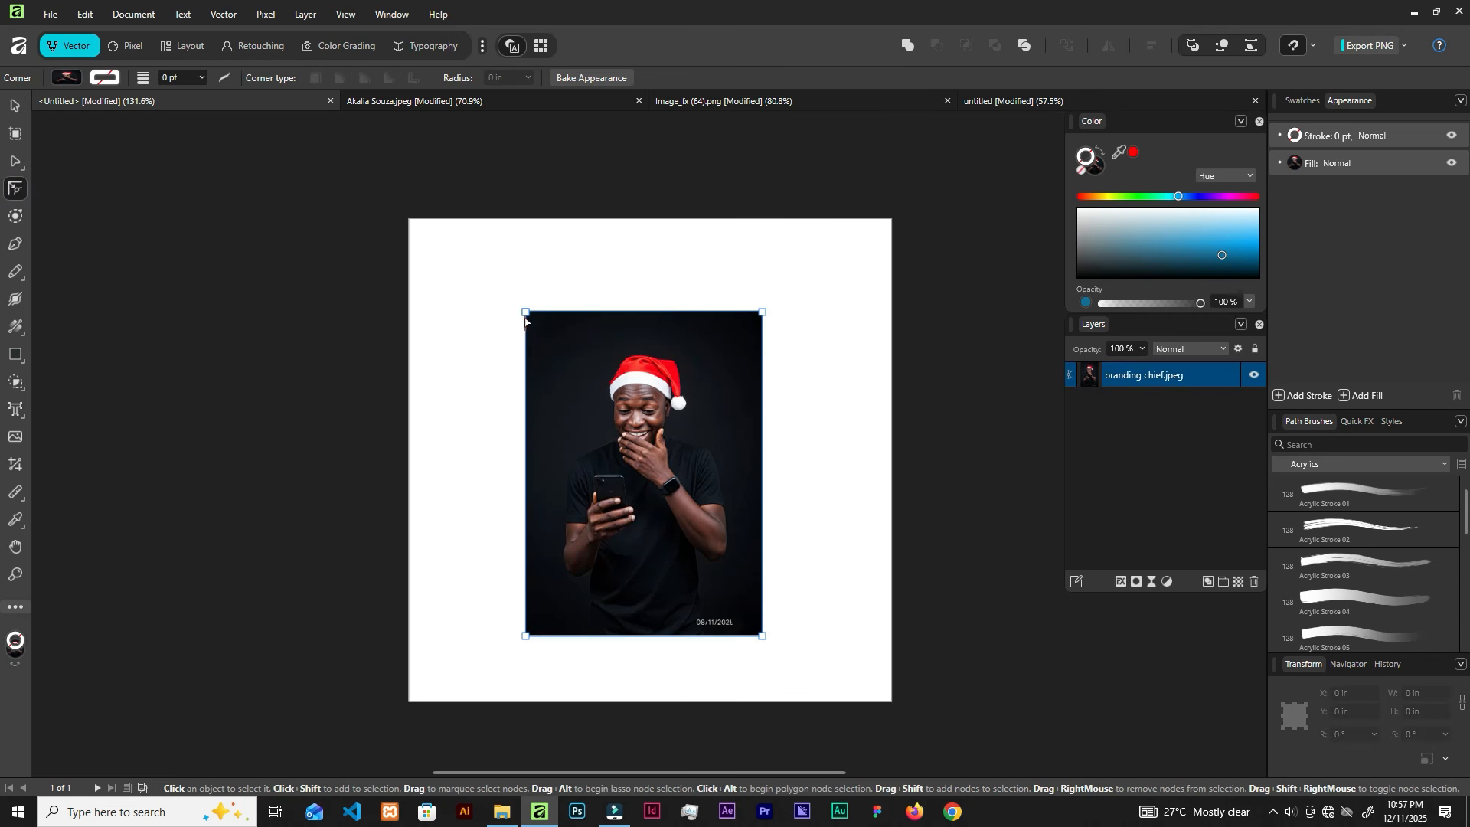
drag(525, 314, 586, 397)
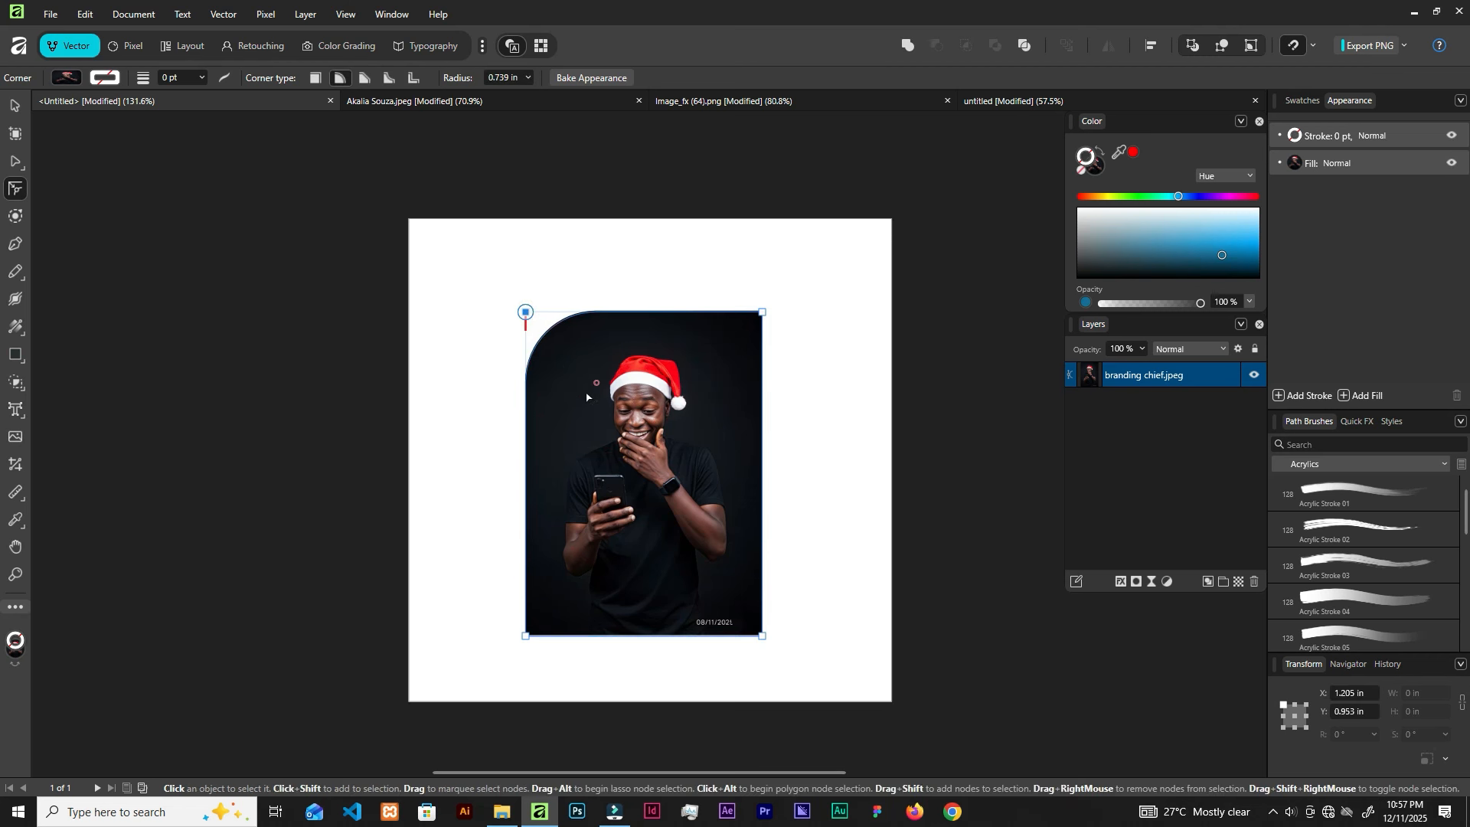
key(ctrl+z)
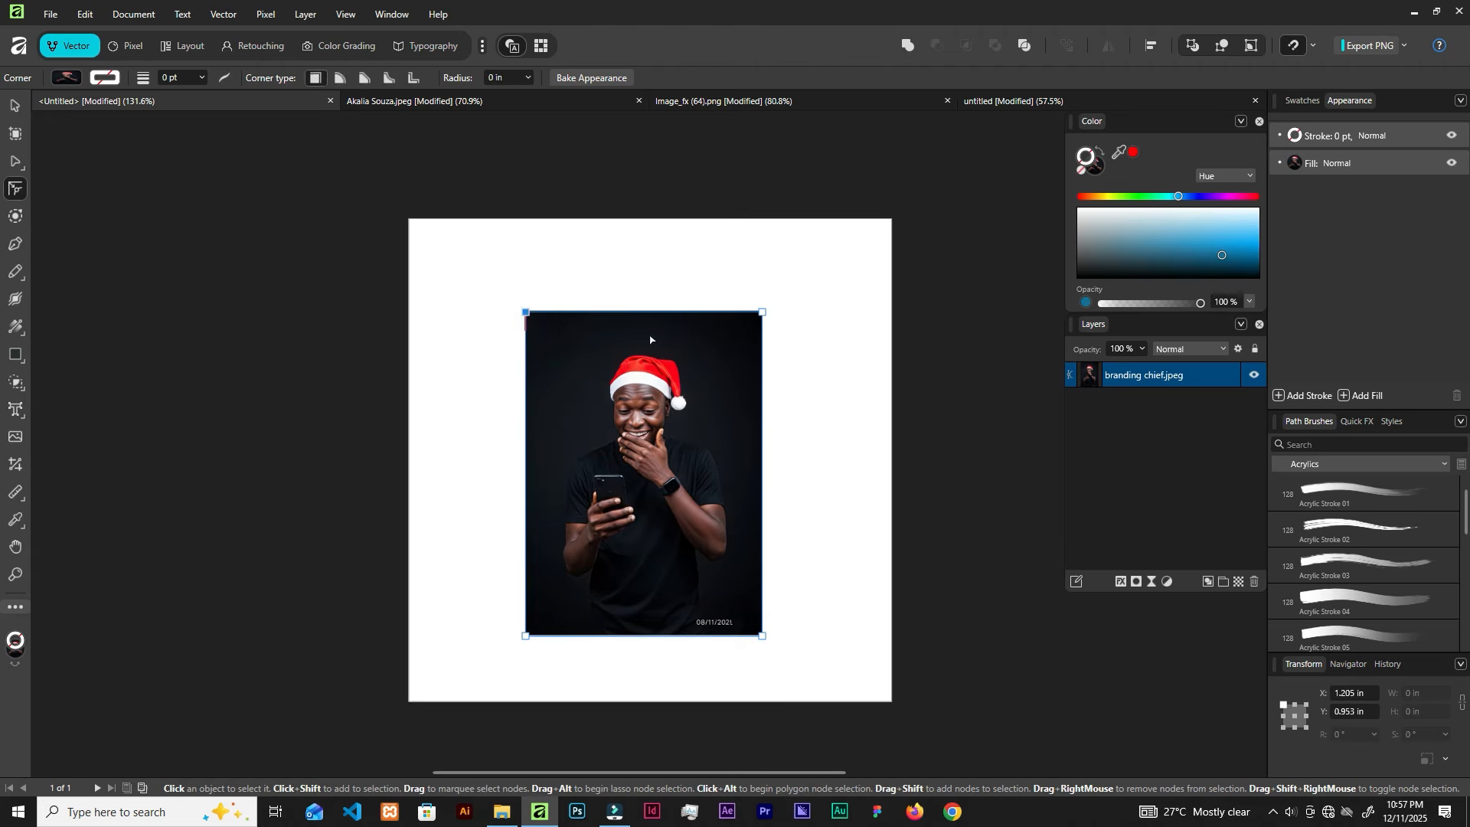
Round the photo's upper-left, upper-right and lower-right corners together to a radius of about 1.3 in, and deselect the photo
shift+click(761, 314)
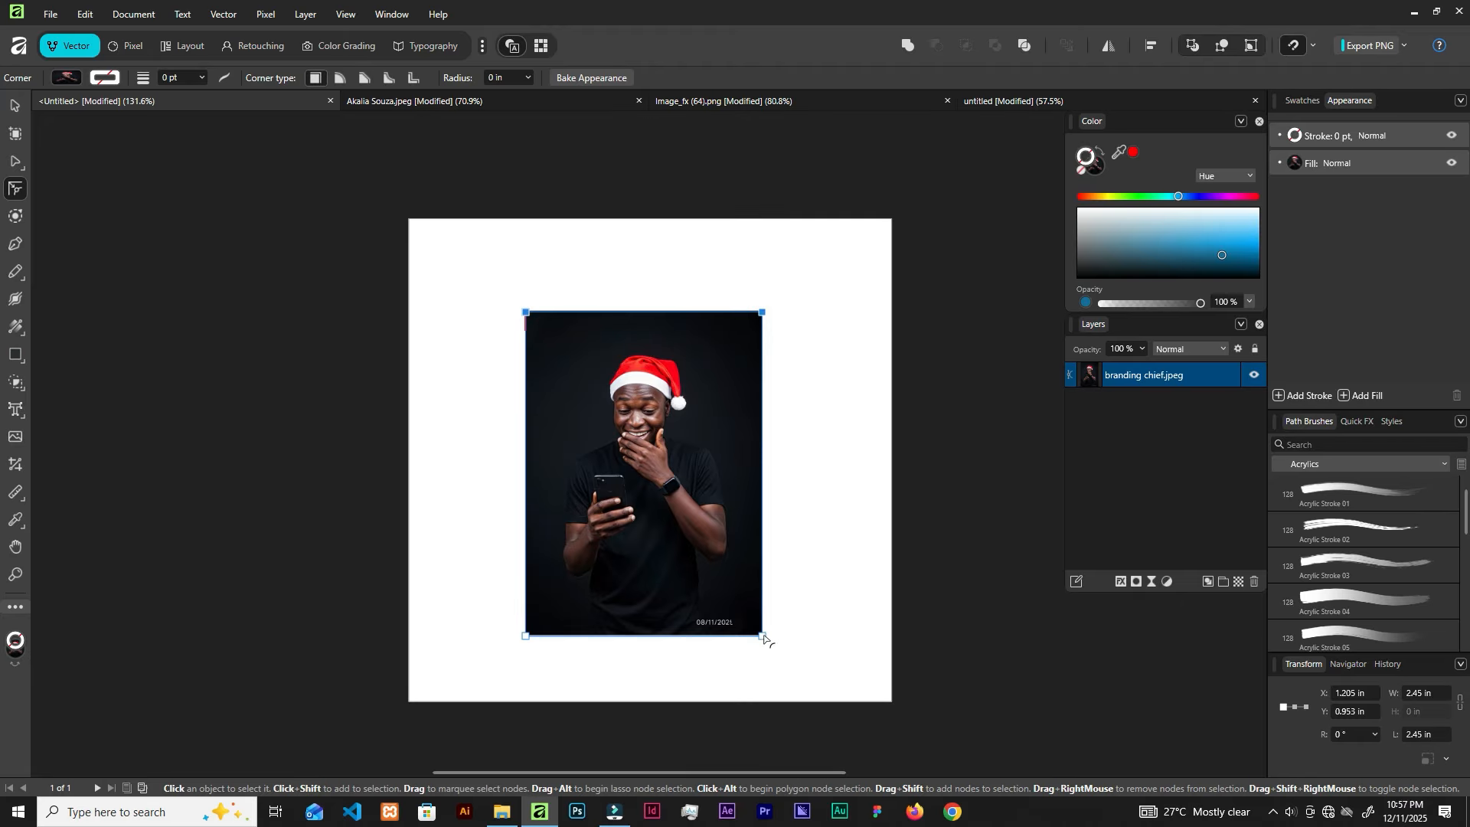
shift+click(763, 637)
drag(763, 637, 696, 476)
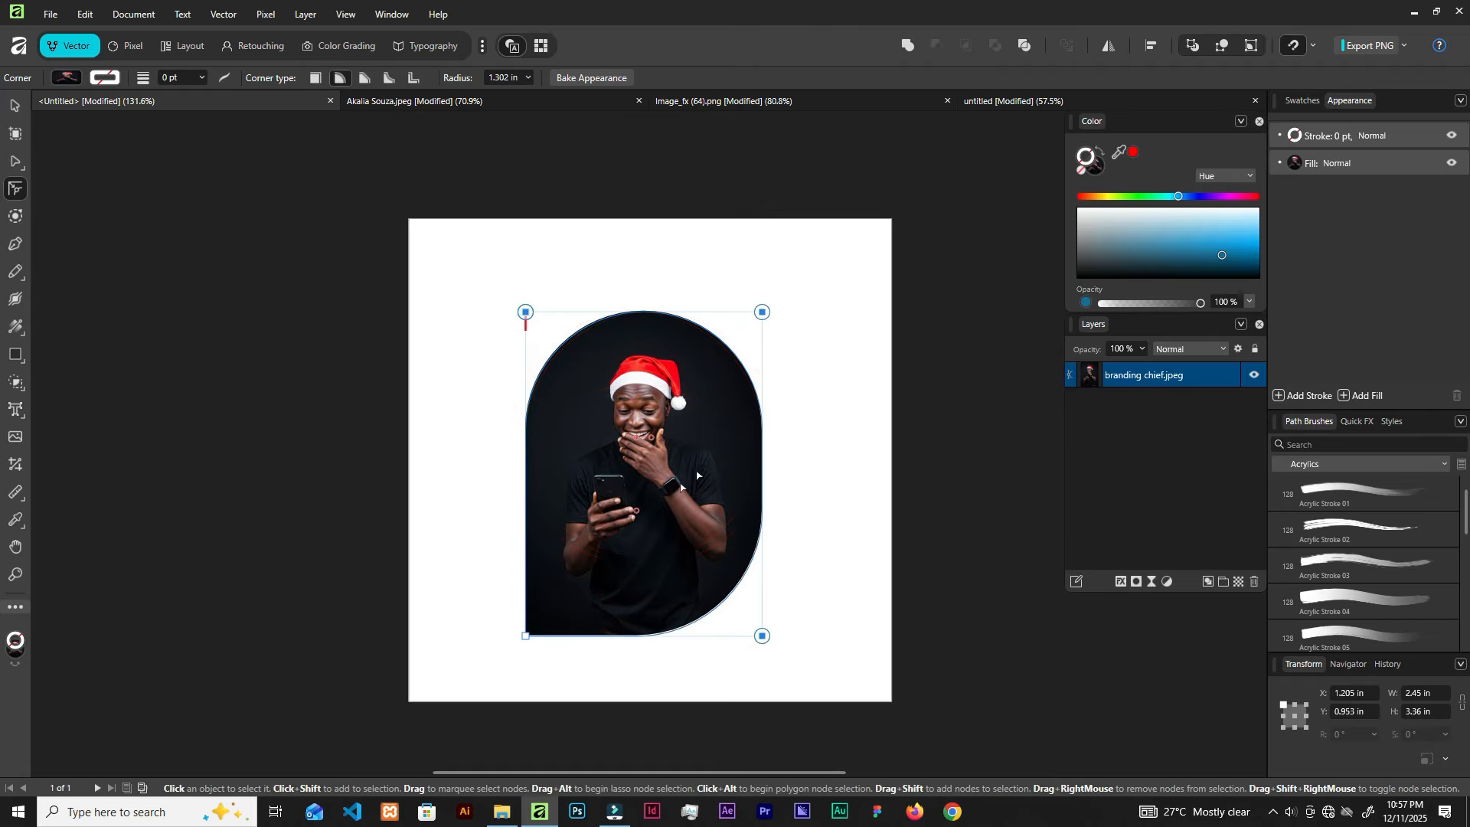
click(822, 406)
key(v)
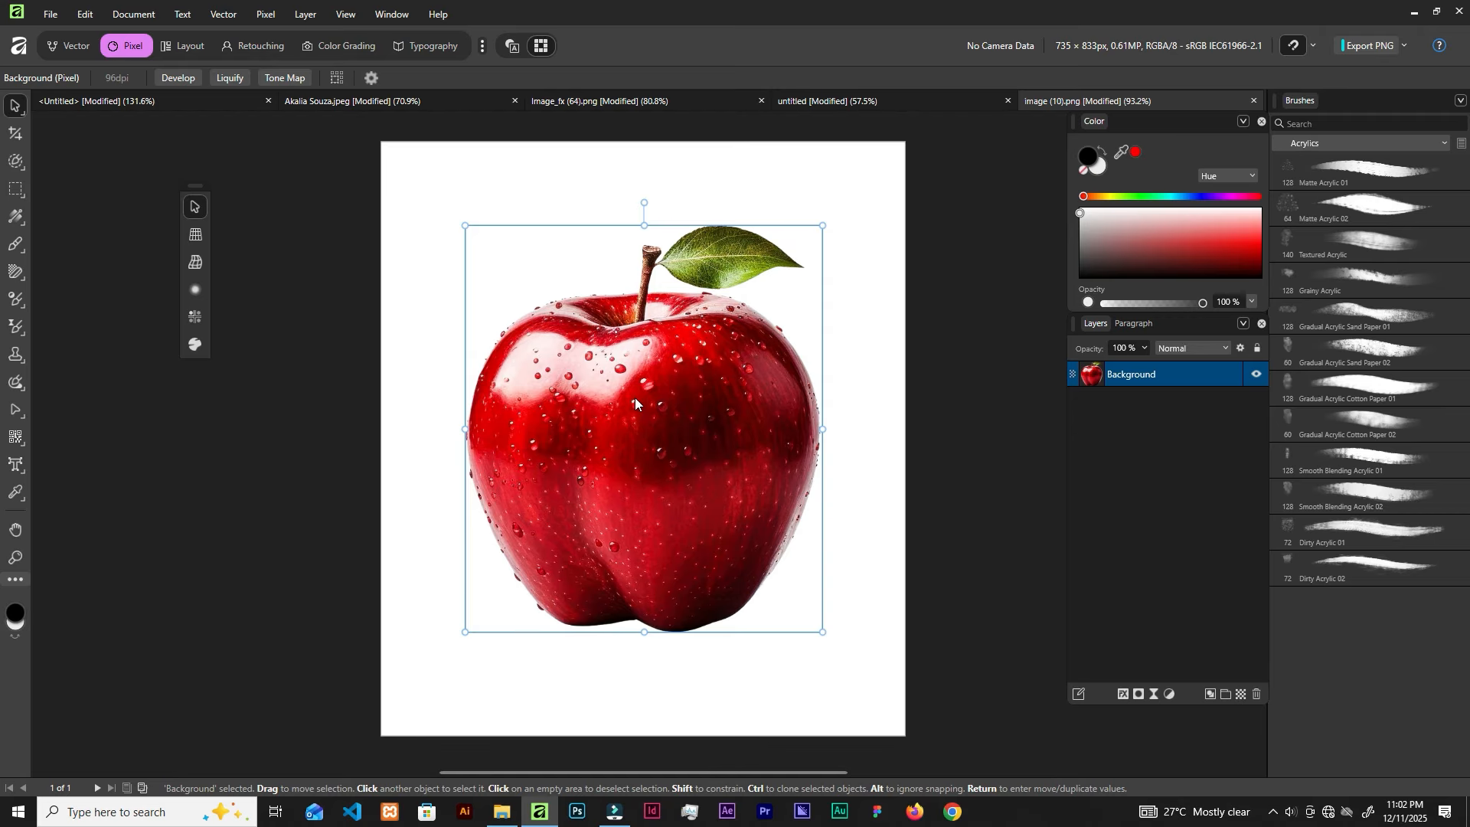
mouse_move(657, 444)
mouse_down()
mouse_move(674, 438)
mouse_move(666, 414)
mouse_move(659, 444)
mouse_up()
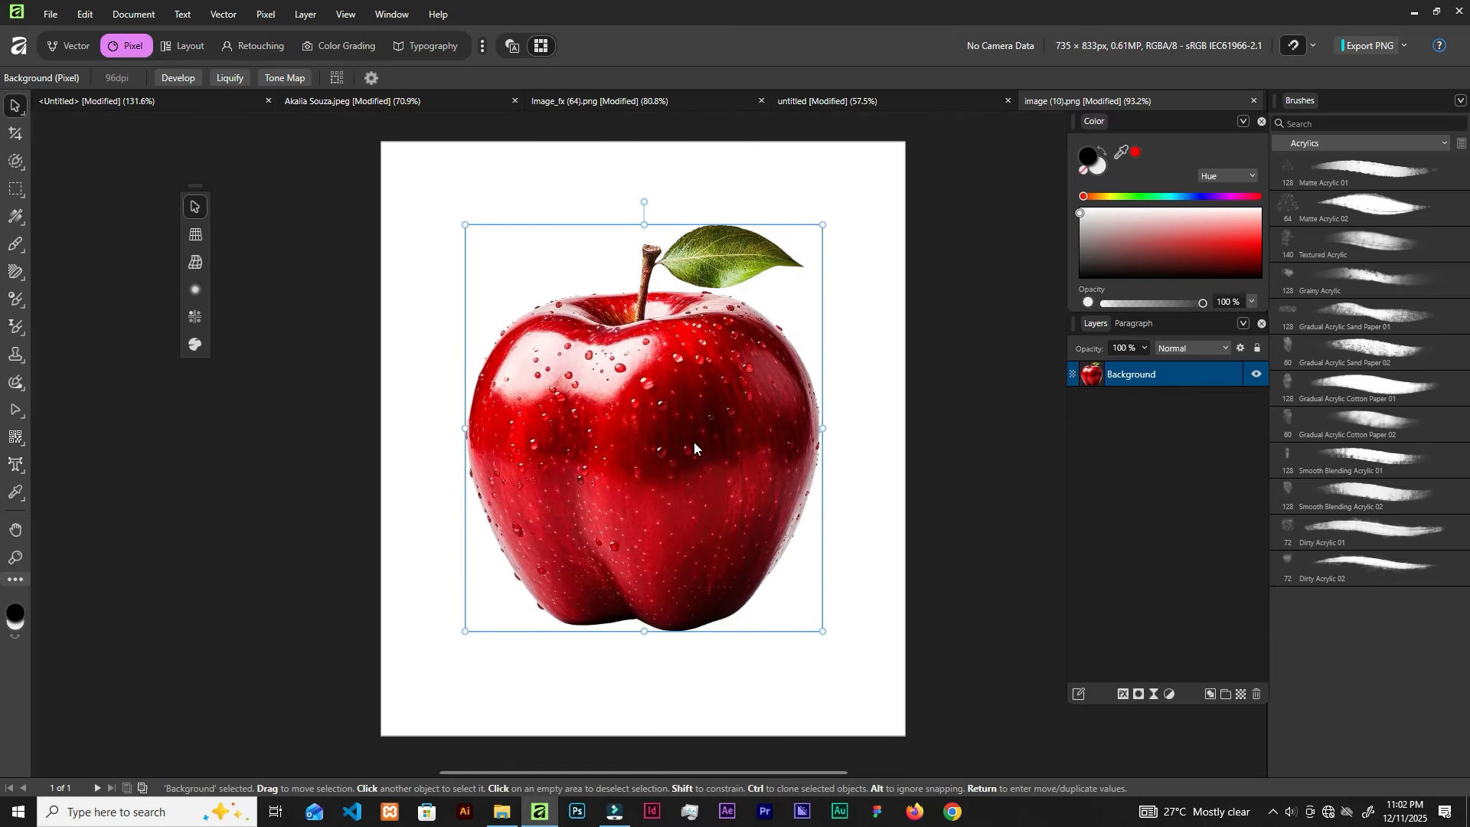
drag(693, 442, 699, 443)
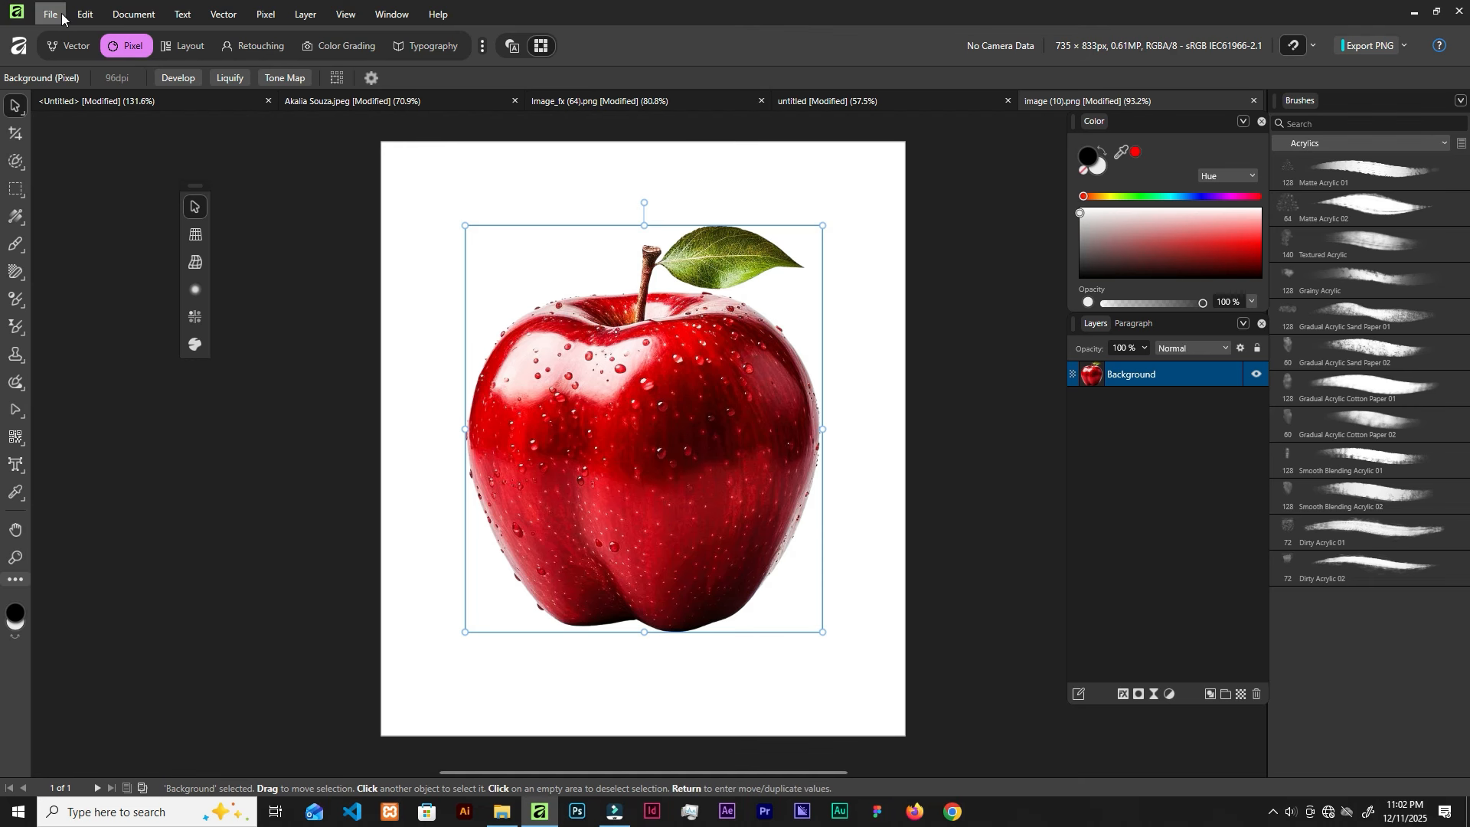
Enable the transparent background in the apple document's setup, and move the apple slightly up and to the right on the canvas
click(126, 19)
mouse_move(66, 53)
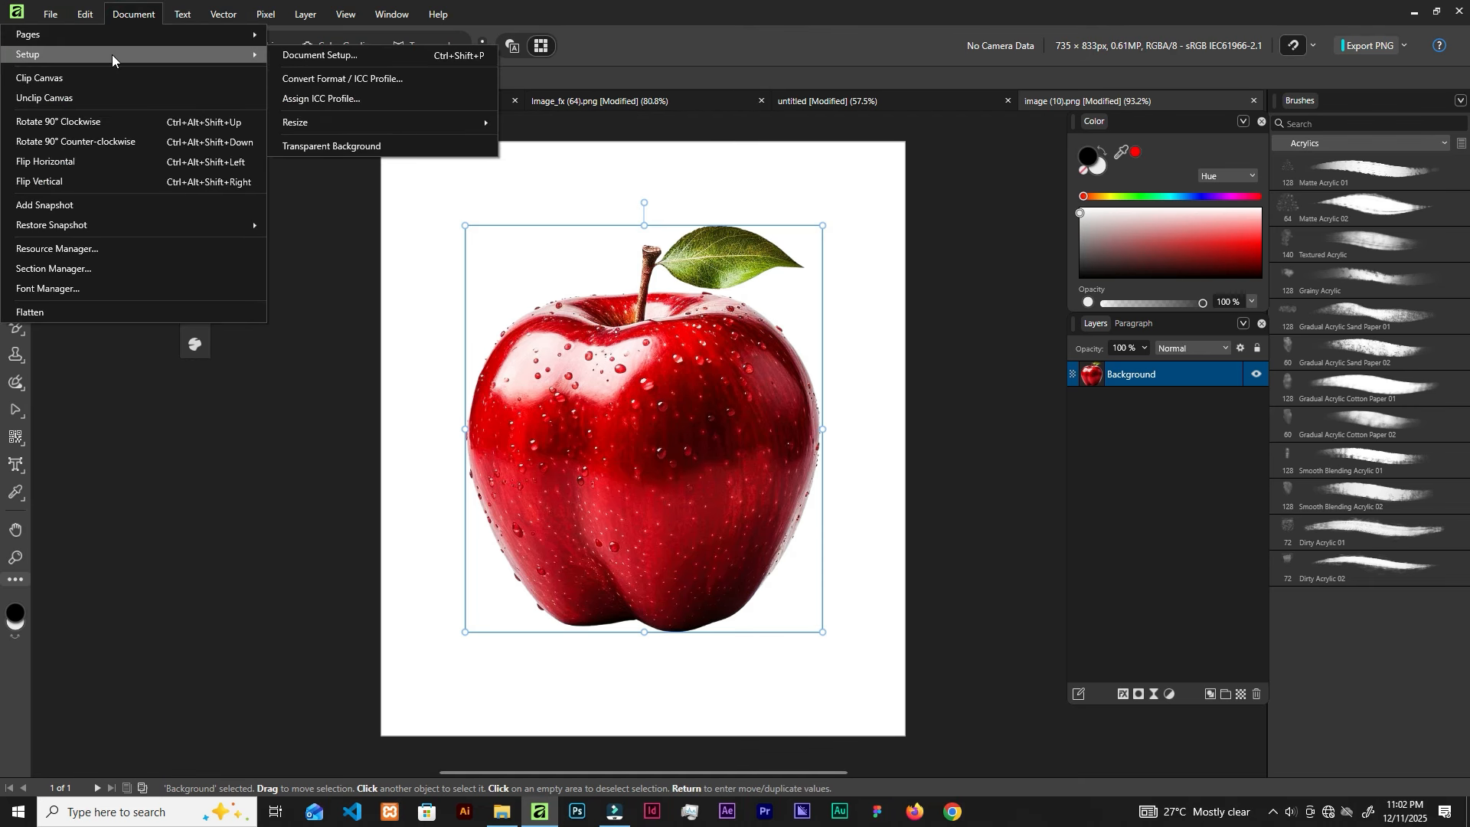
click(291, 56)
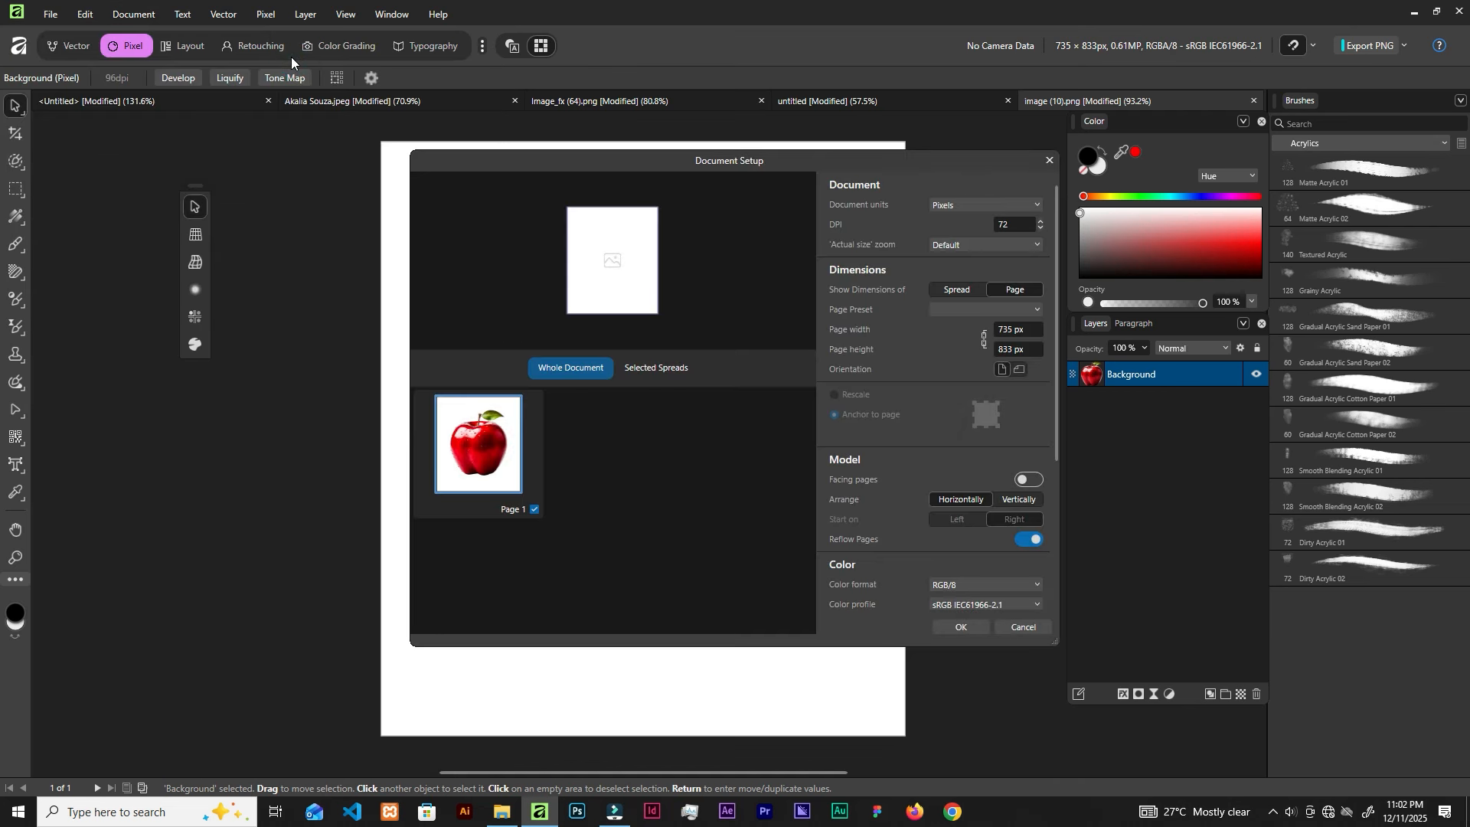
scroll(974, 445, down, 3)
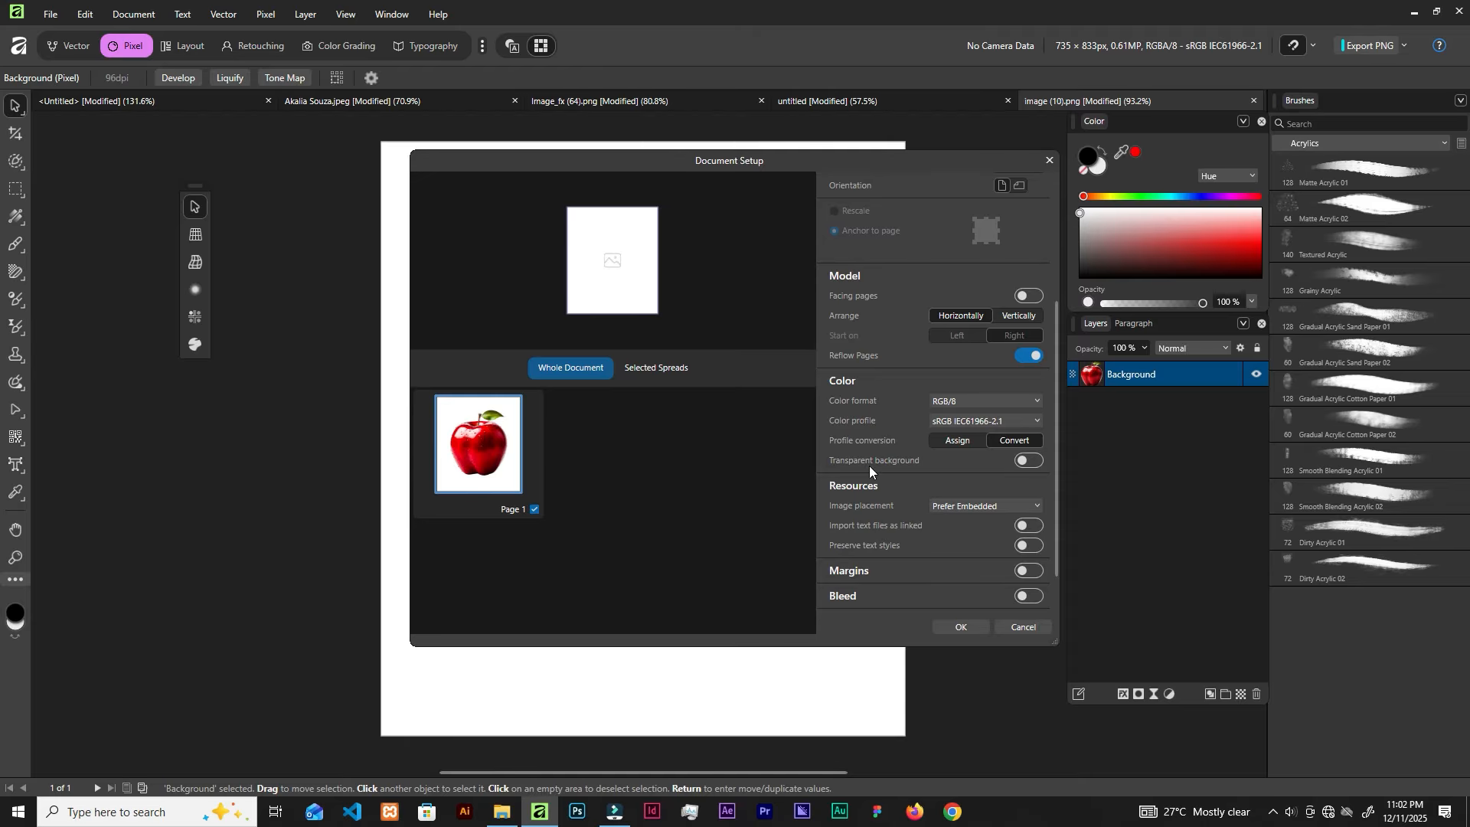
click(1025, 461)
click(961, 627)
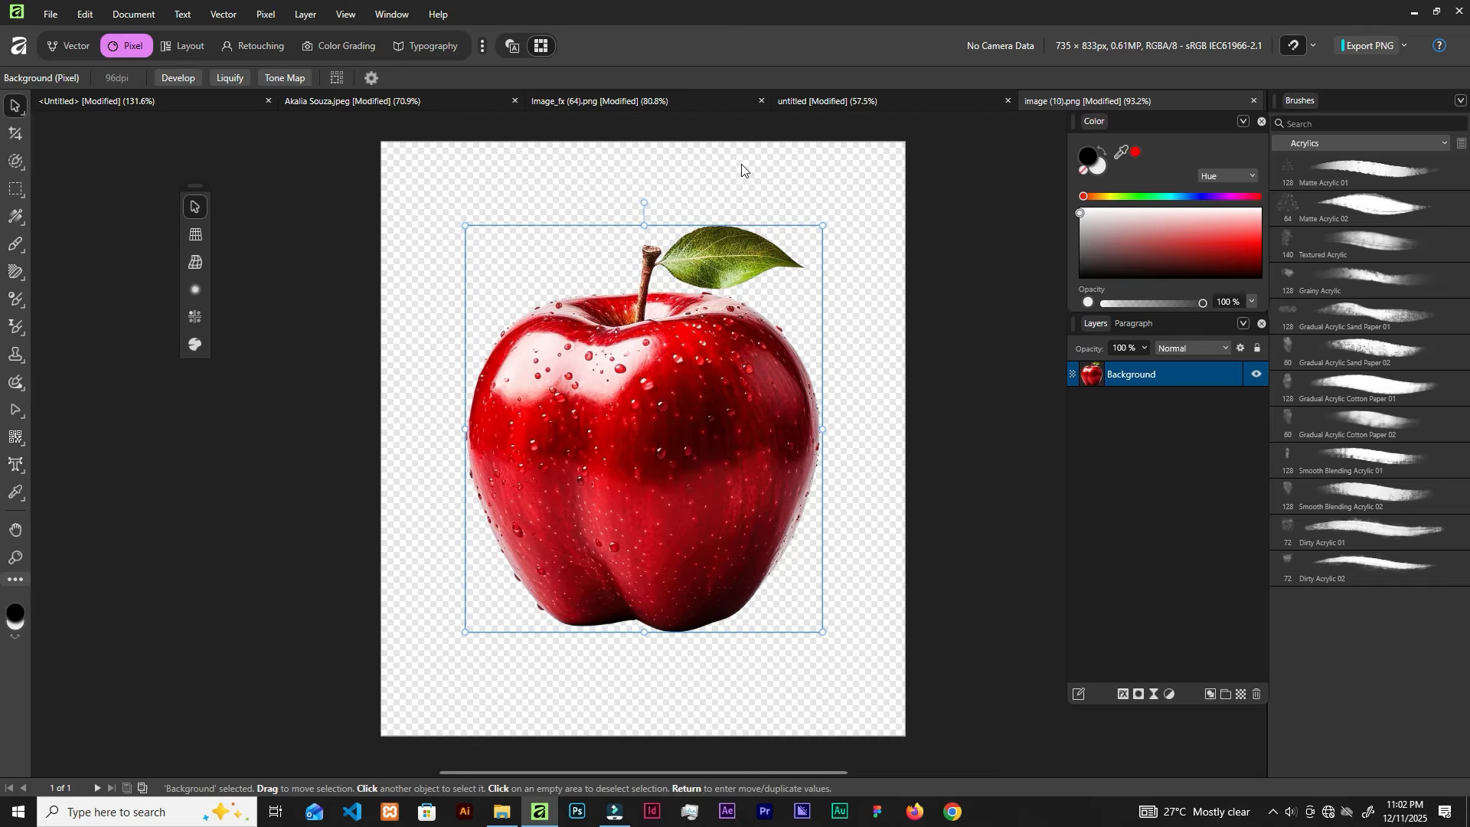
drag(719, 386, 687, 405)
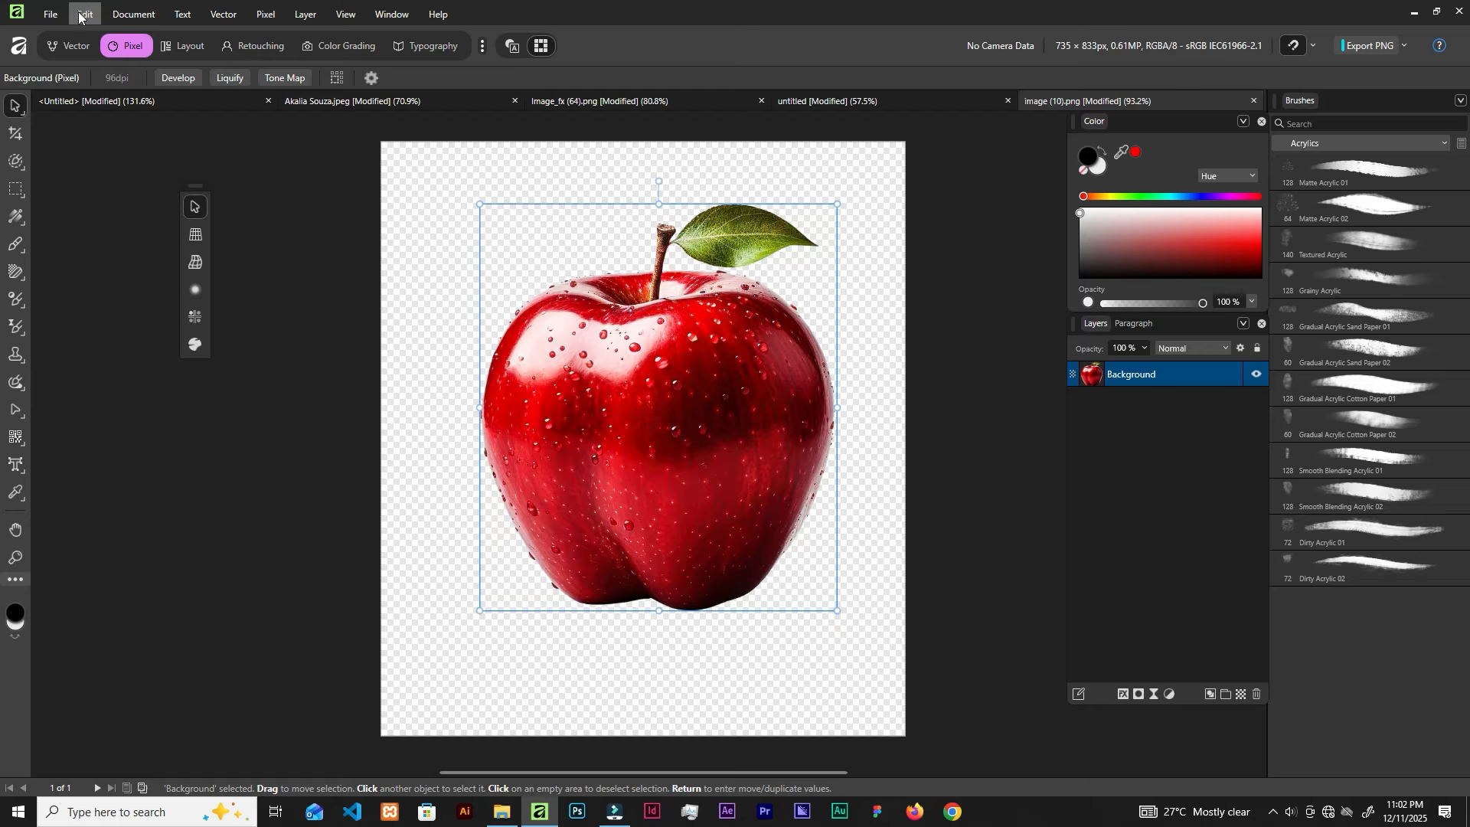
Turn off the transparent background in the apple document's setup
click(133, 13)
mouse_move(64, 54)
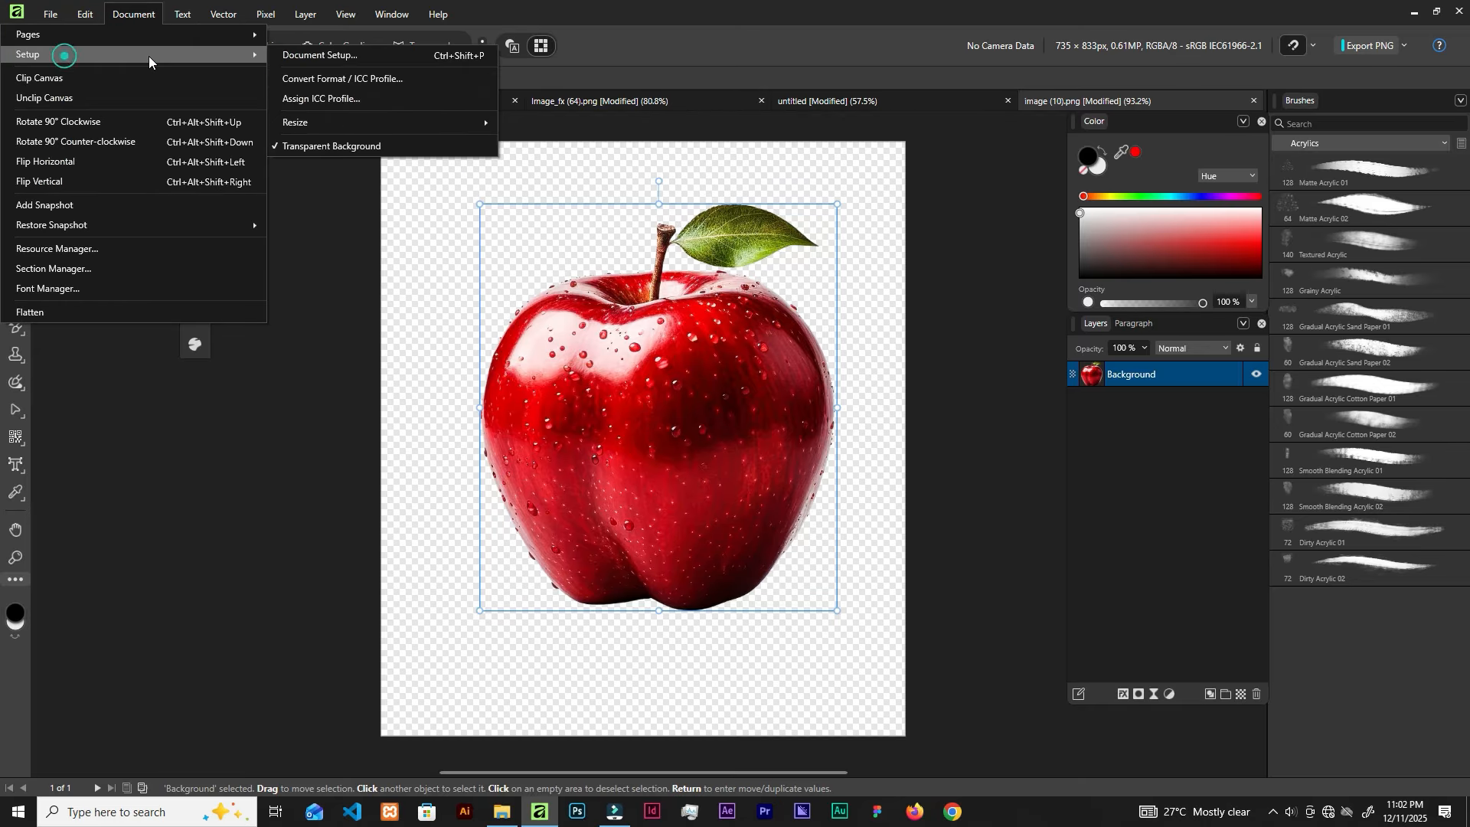
click(320, 55)
scroll(999, 405, down, 4)
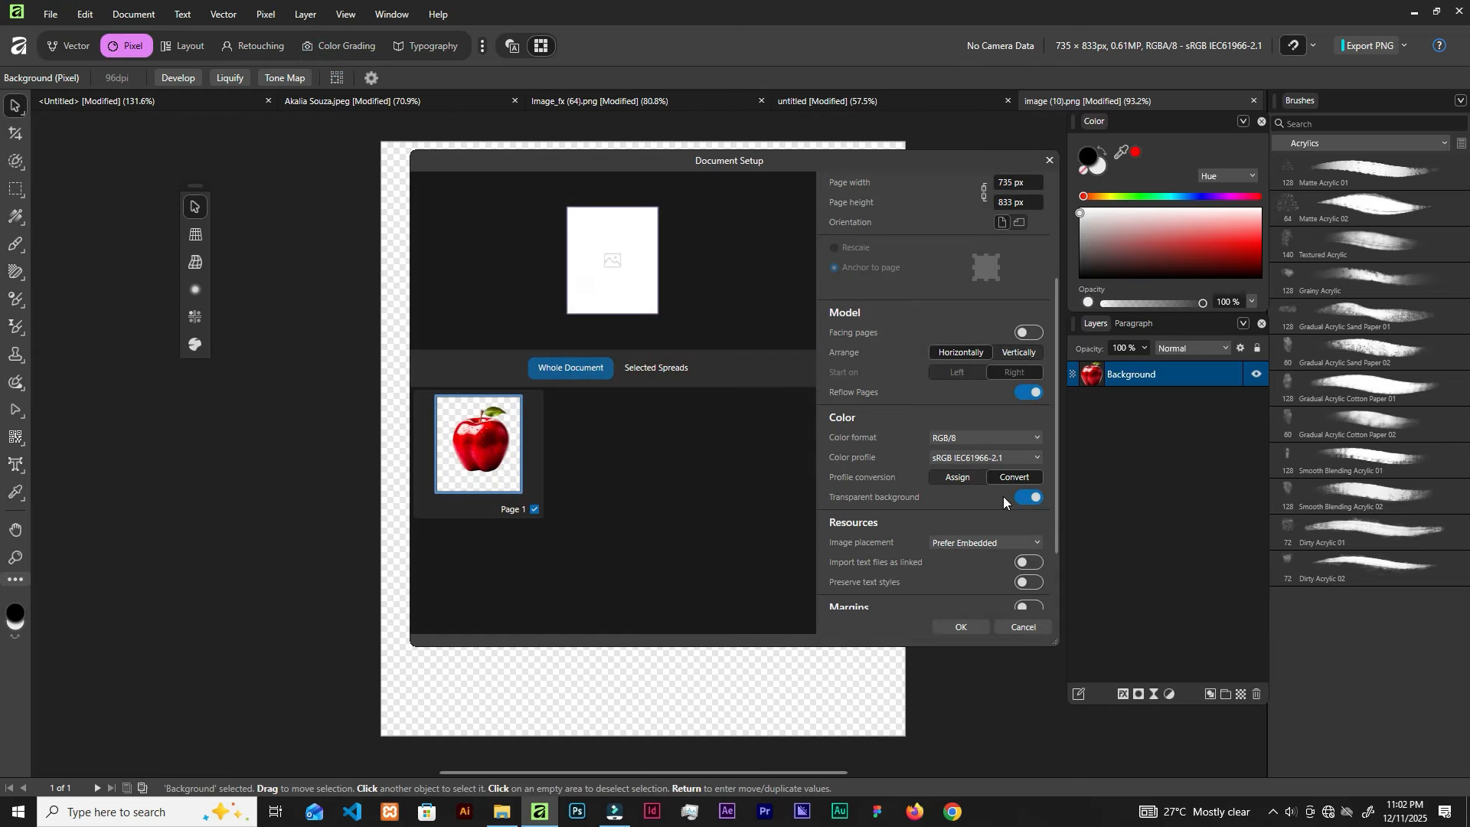
click(966, 629)
Preview the apple on its white background with the PNG export preset, and close the export settings without exporting
click(50, 14)
mouse_move(49, 427)
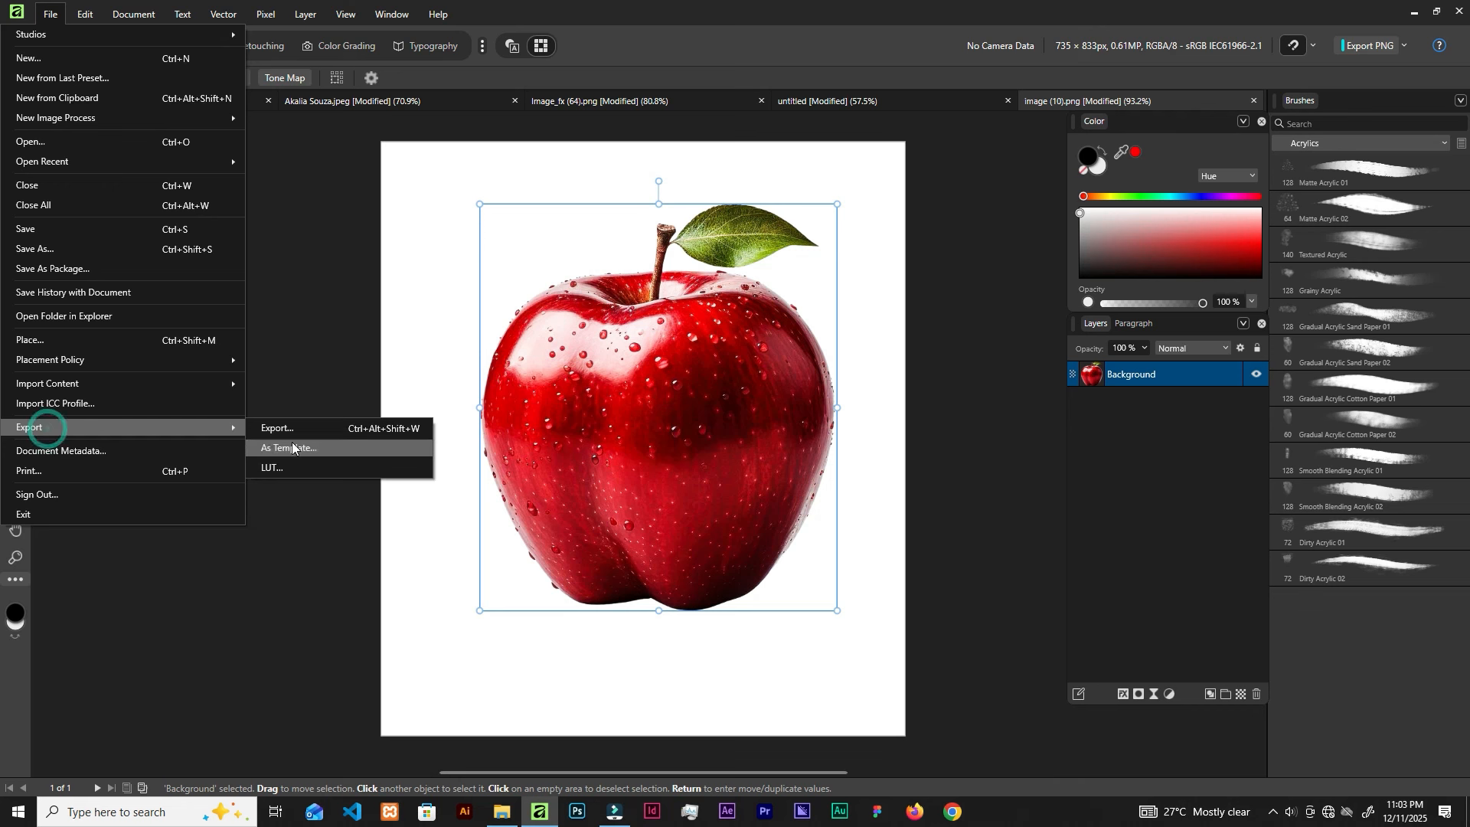
click(284, 426)
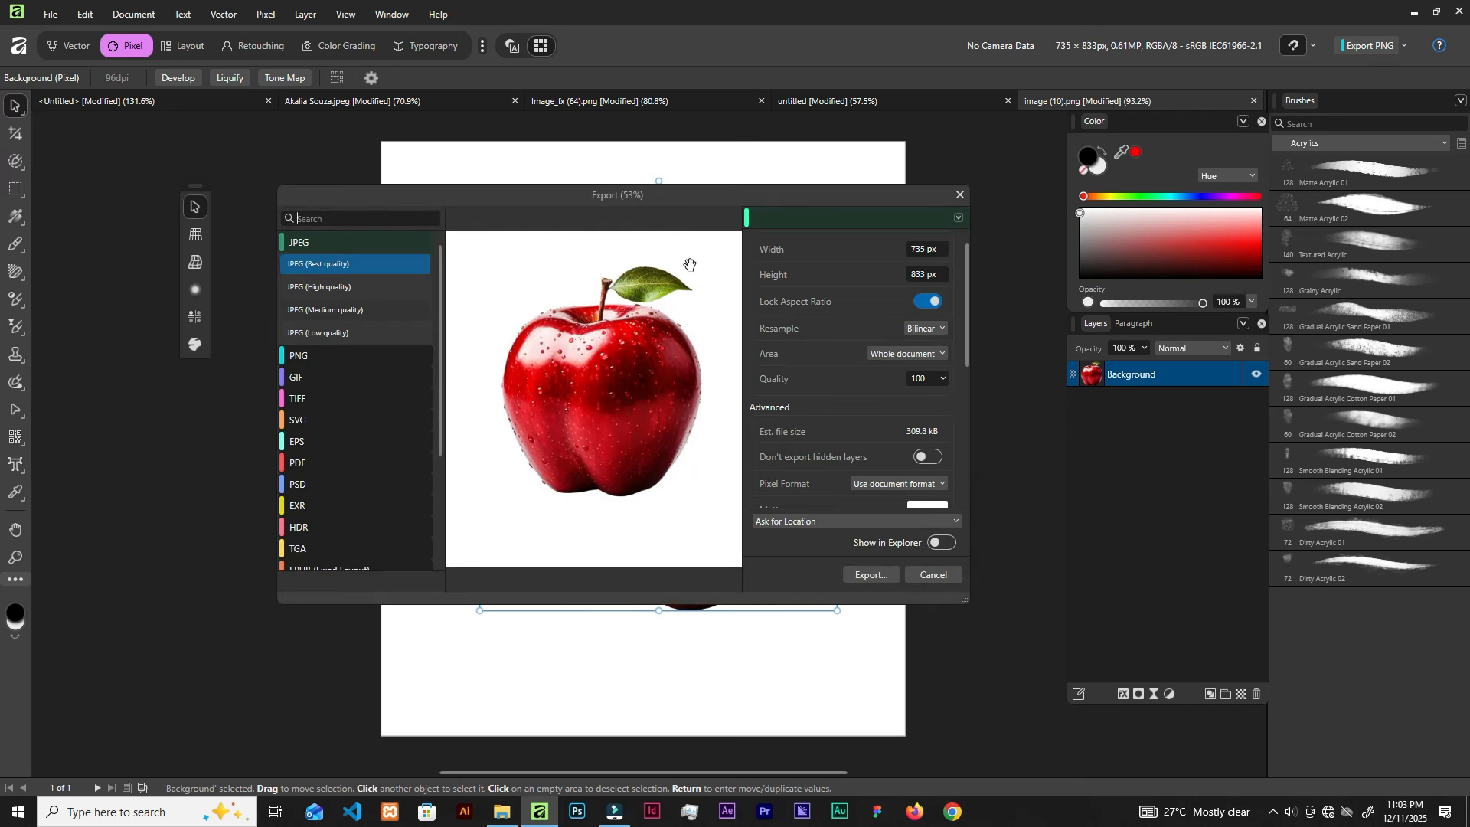
click(302, 356)
click(319, 285)
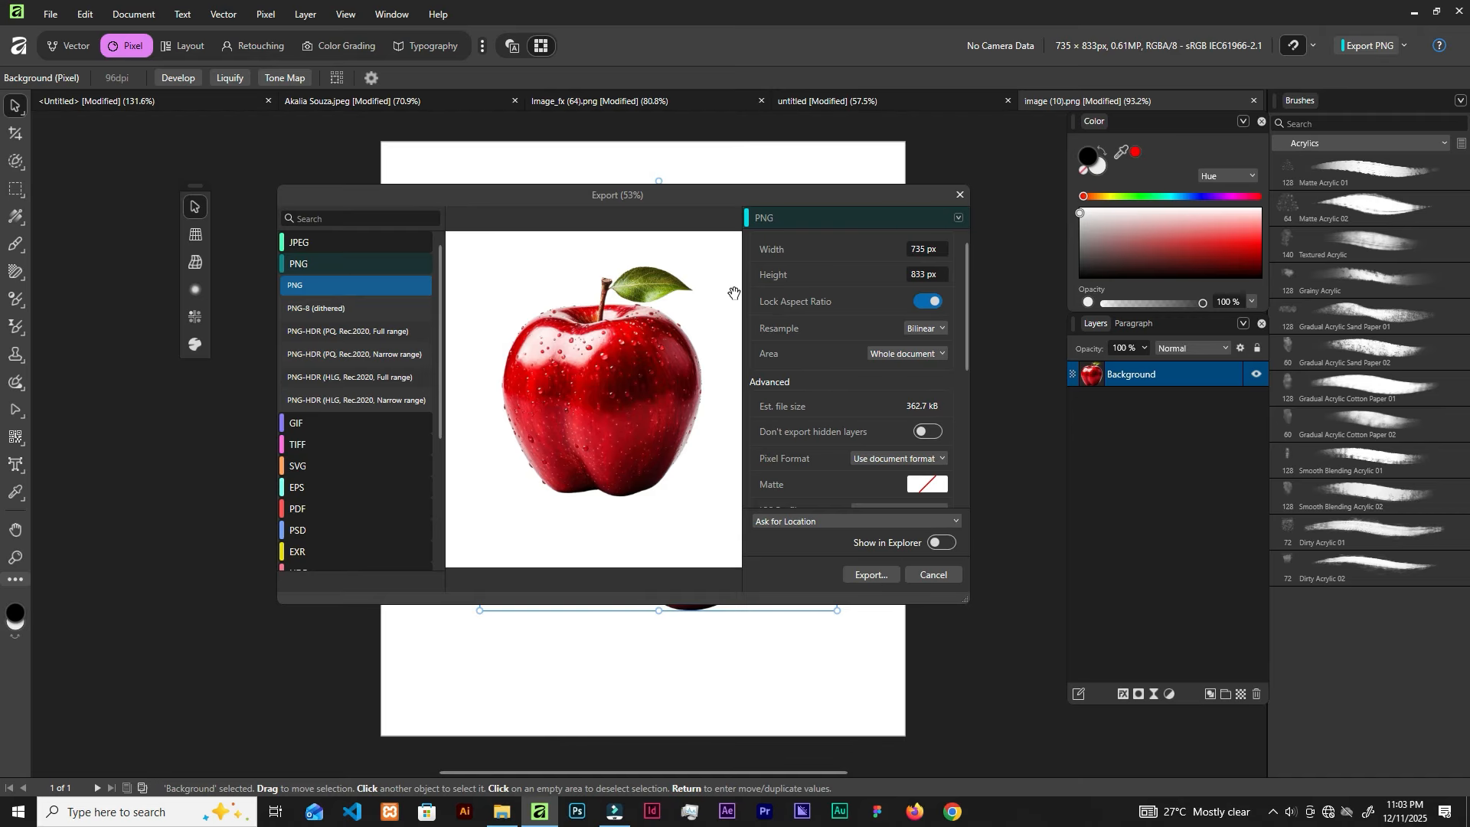
click(960, 194)
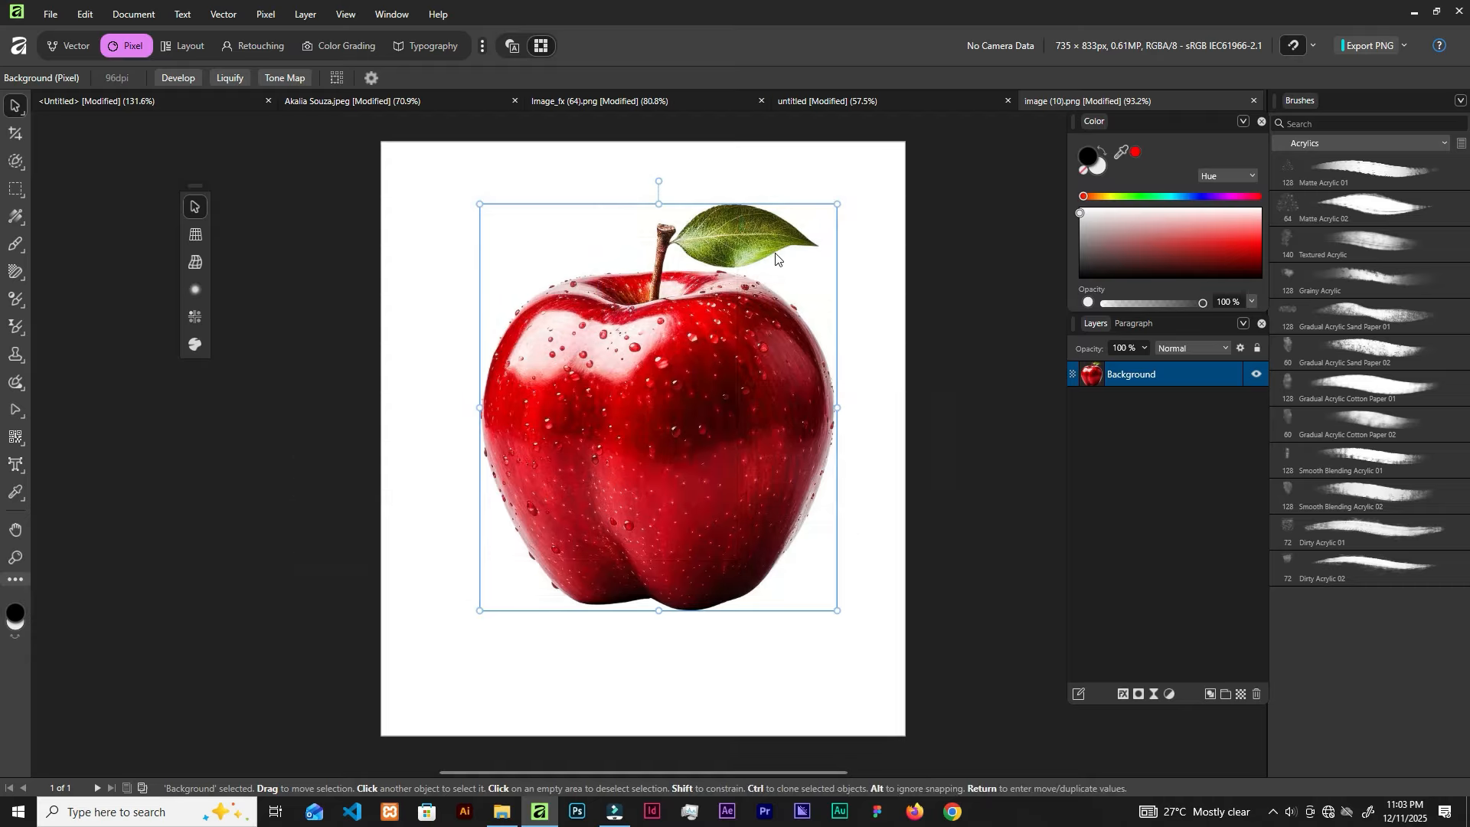
Turn the transparent background back on in the apple document's setup
click(120, 17)
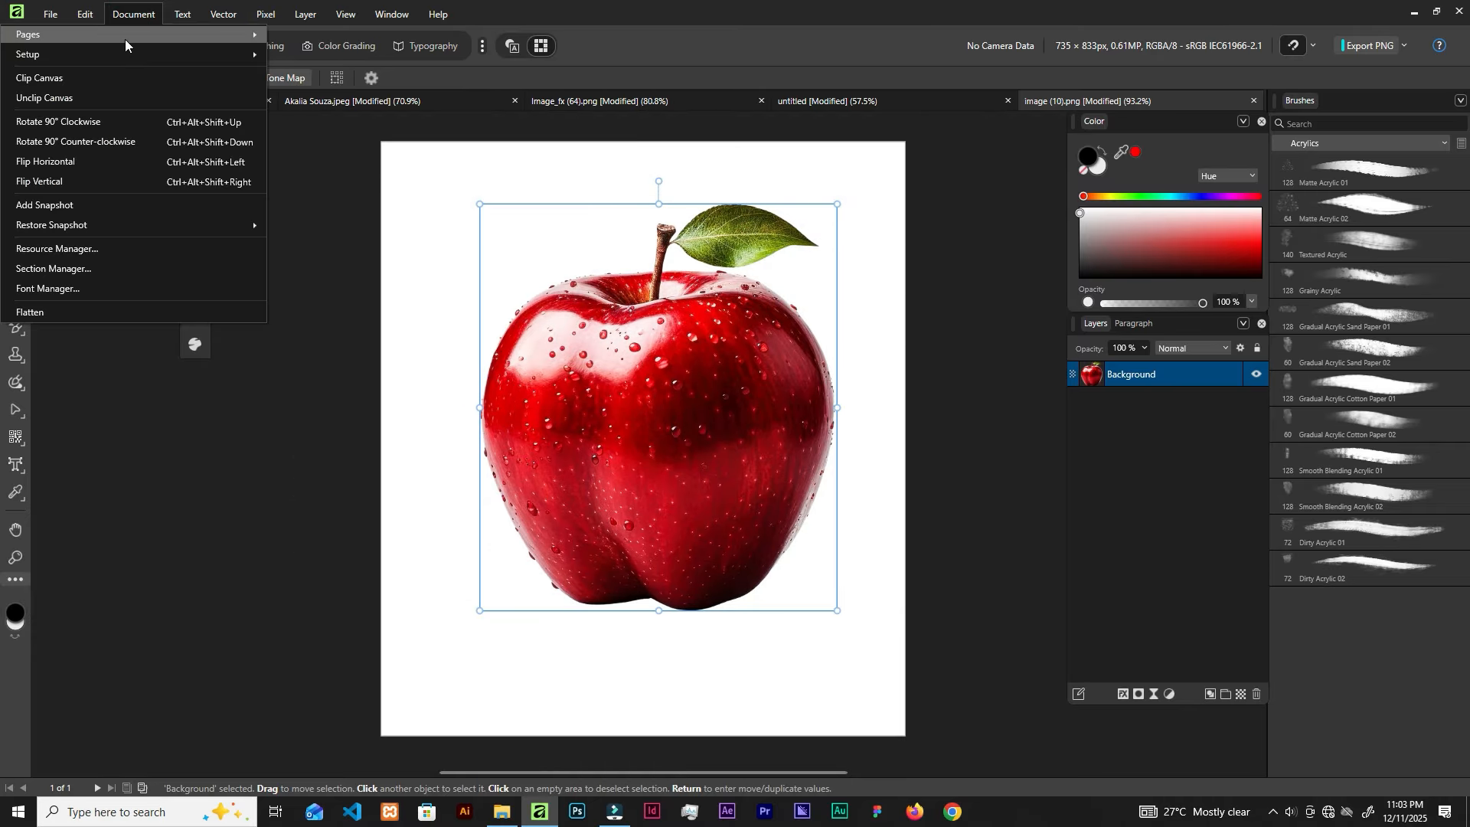
mouse_move(118, 57)
click(310, 56)
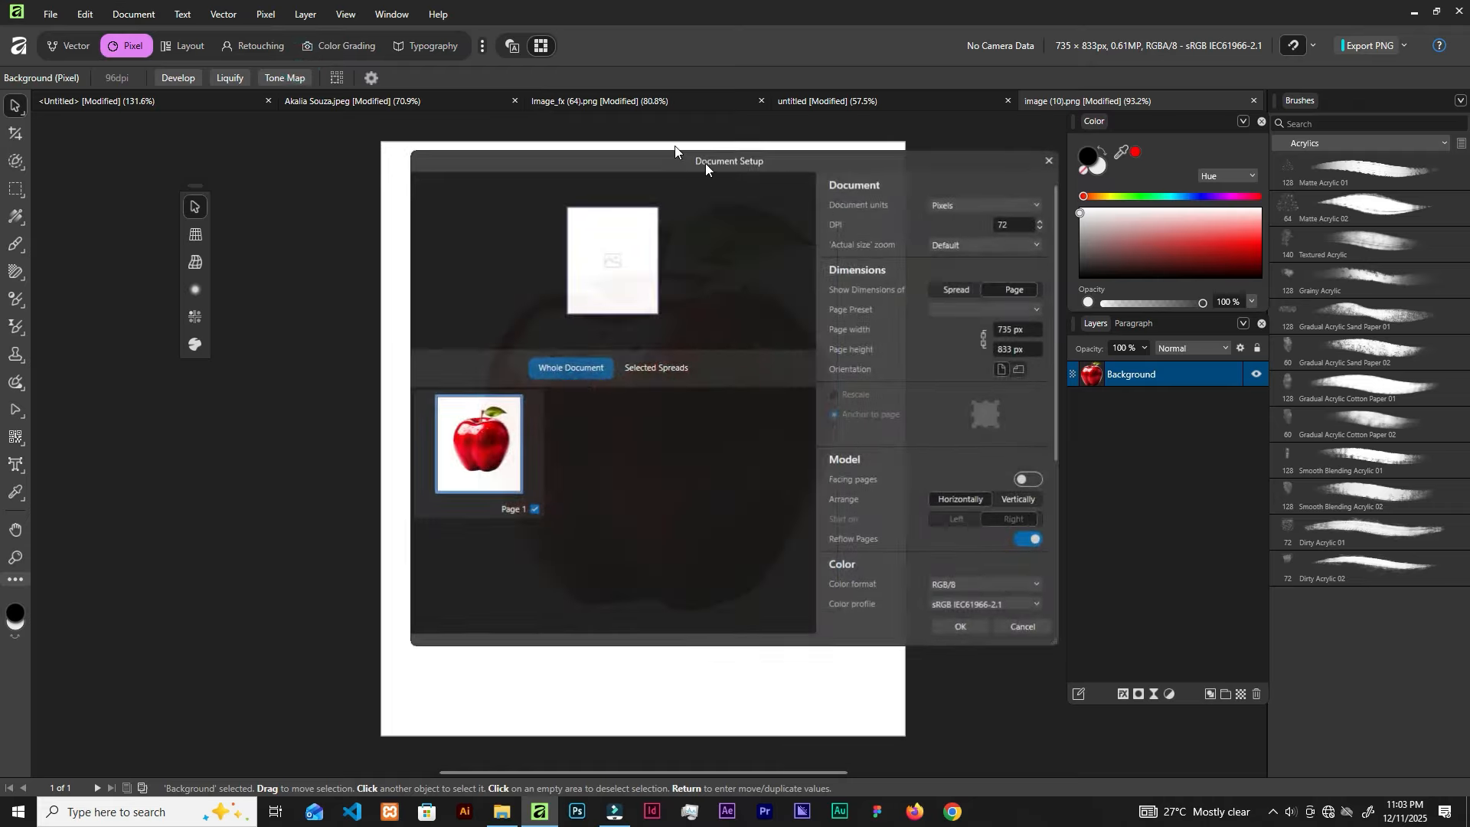
scroll(887, 508, down, 3)
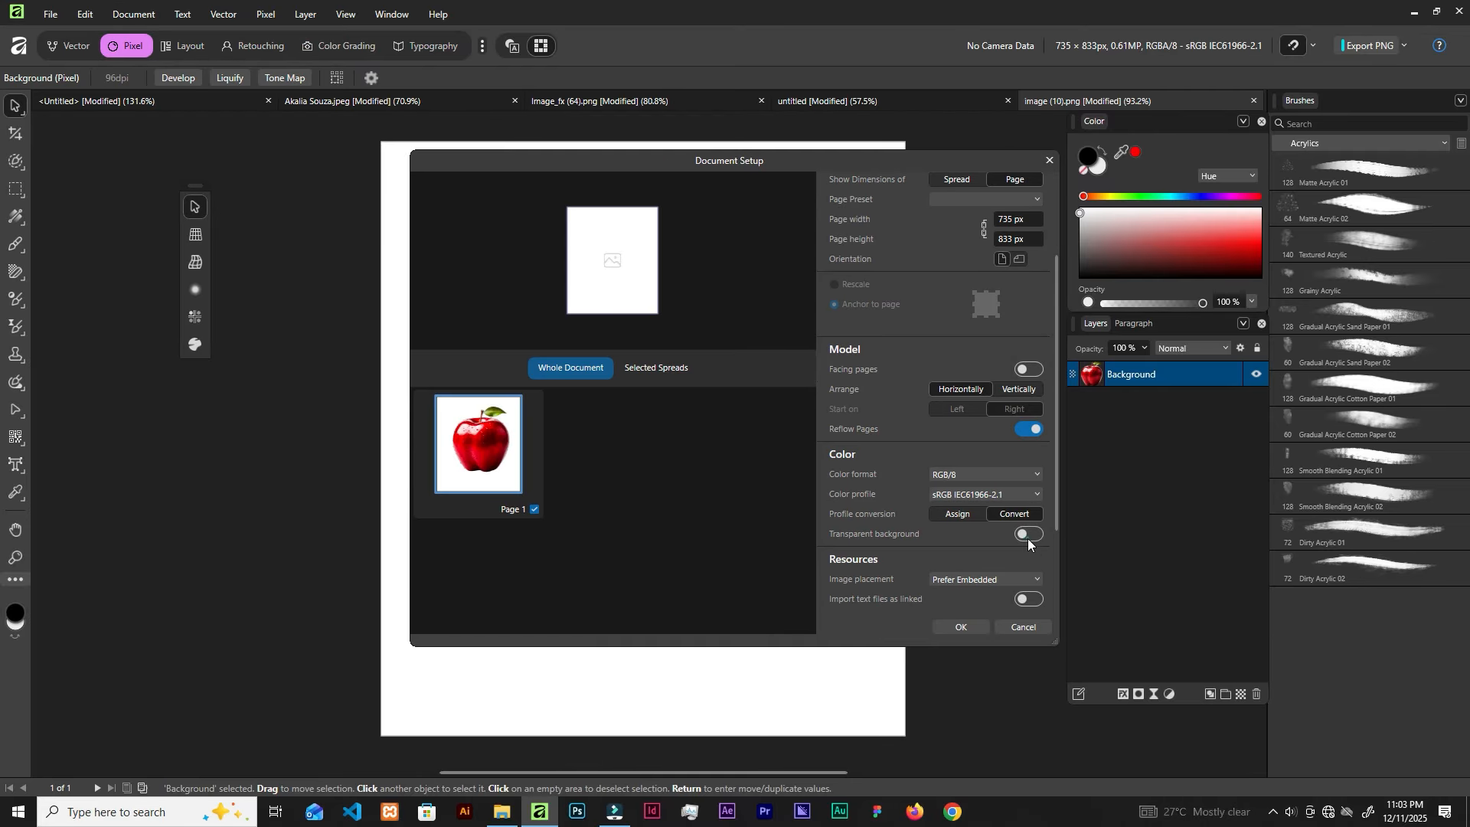
click(970, 628)
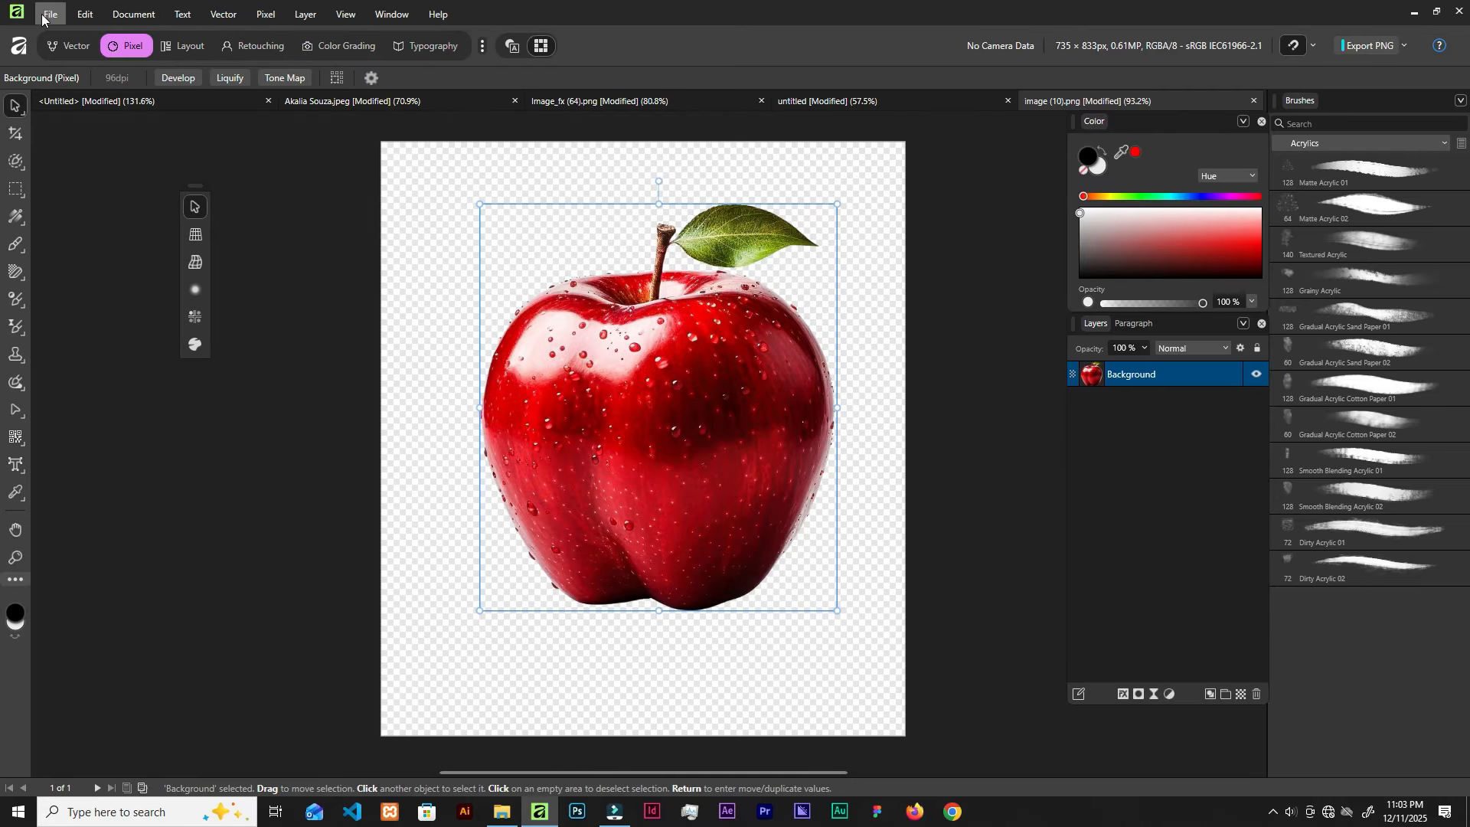
Preview the transparent apple as a PNG export up to choosing the save location, and cancel without saving a file
click(51, 13)
mouse_move(44, 433)
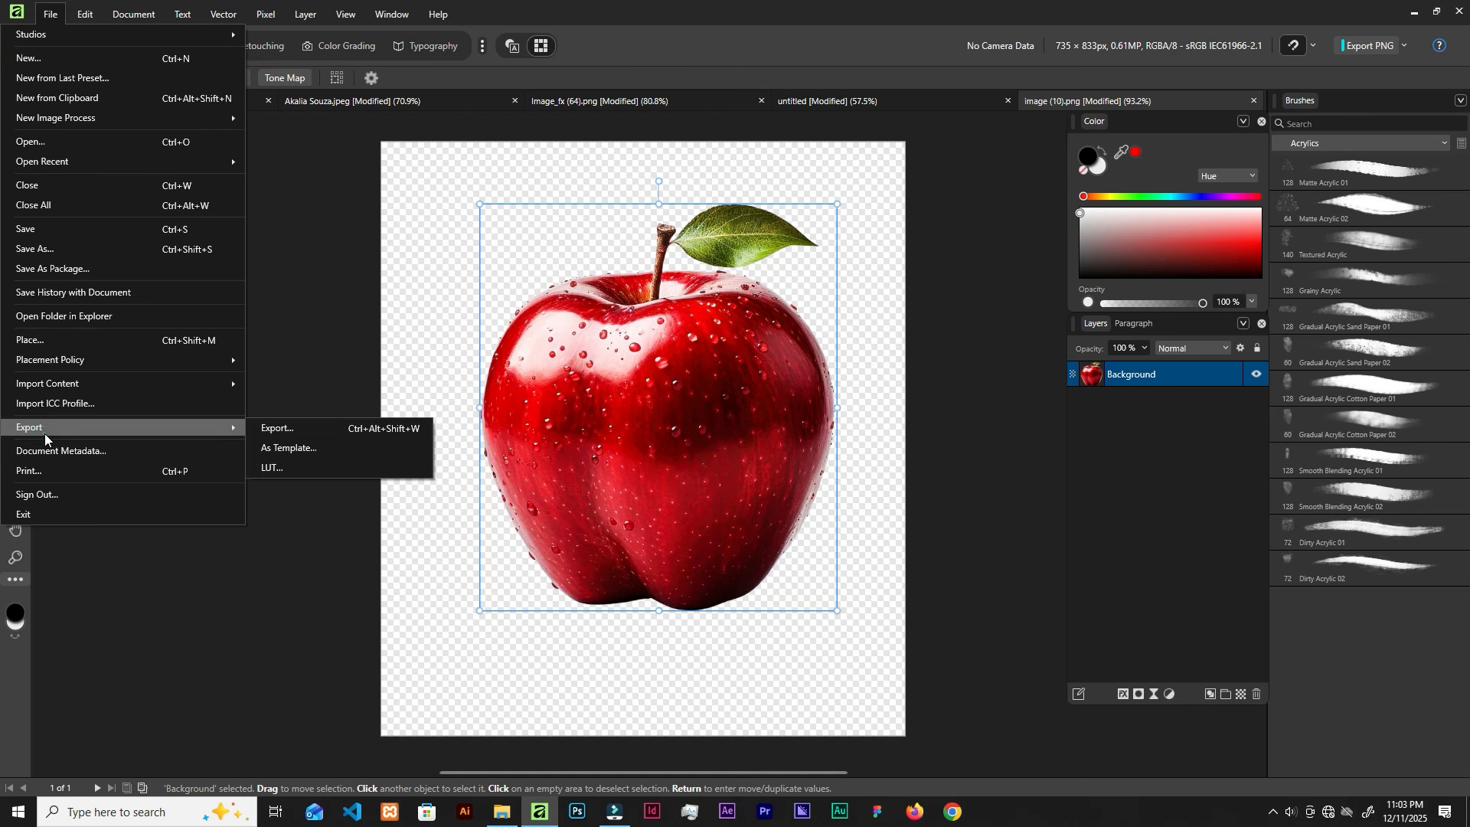
click(346, 429)
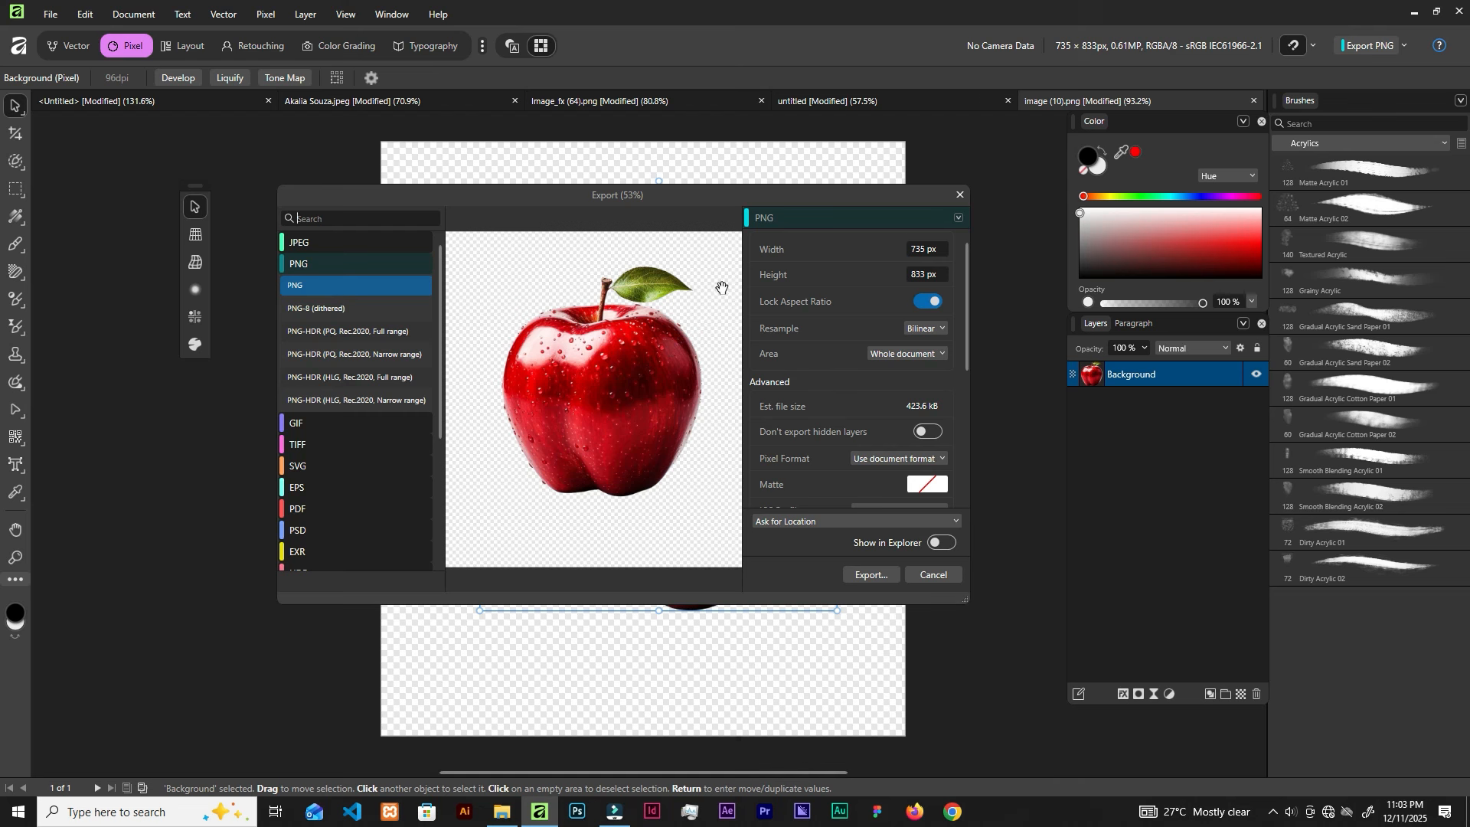
scroll(842, 383, down, 2)
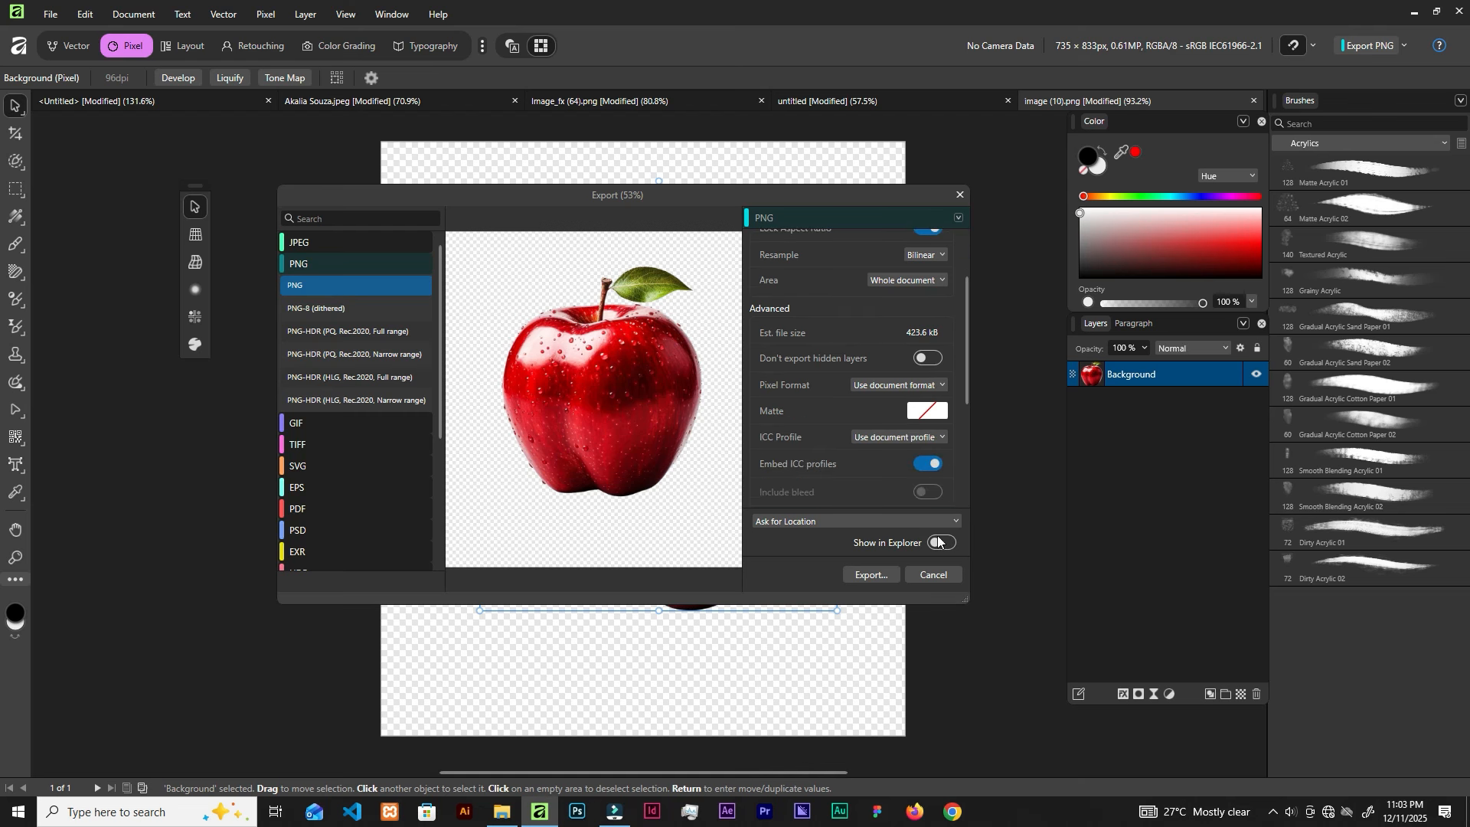
click(873, 580)
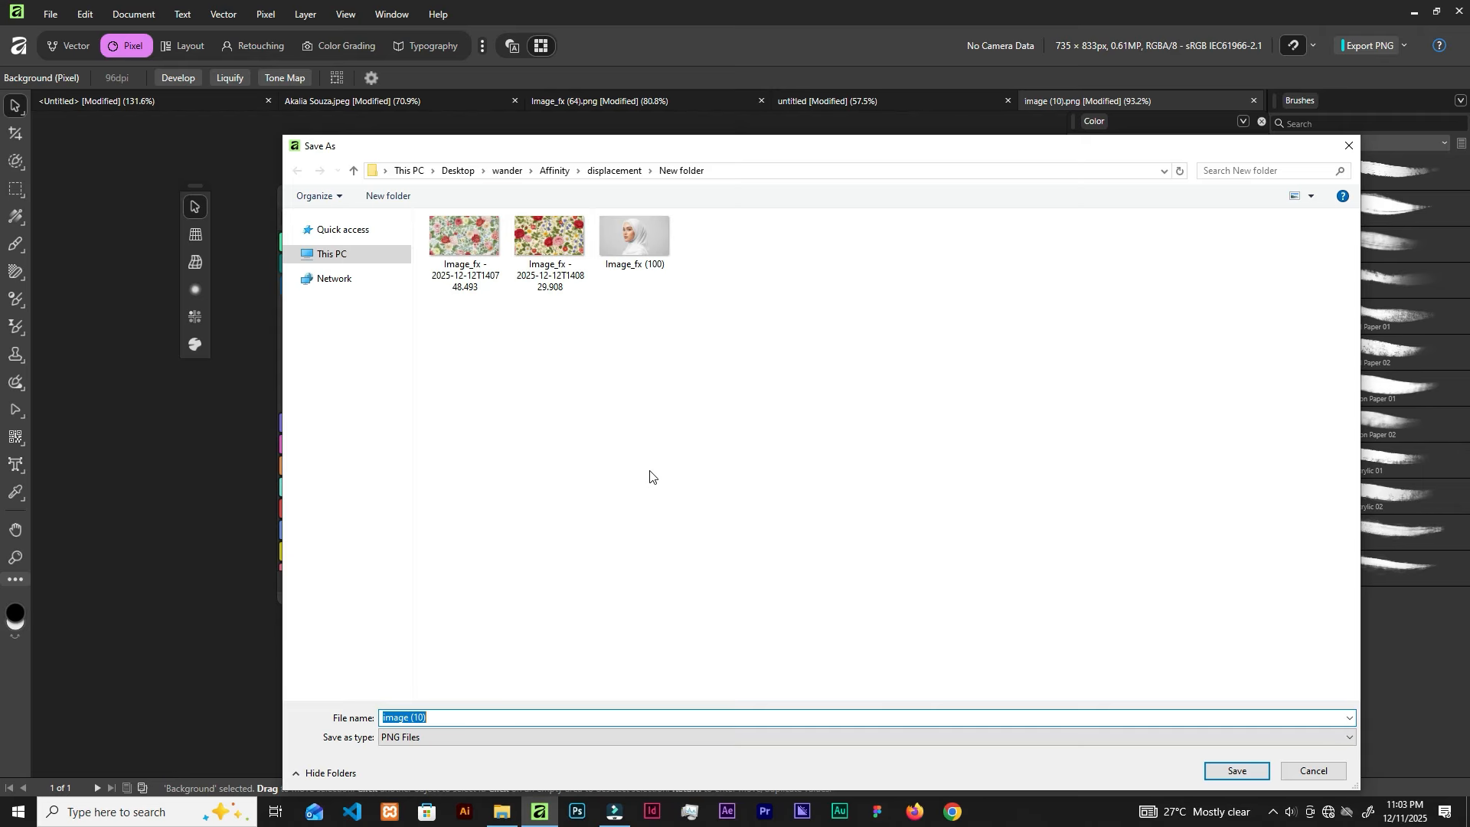
click(1313, 771)
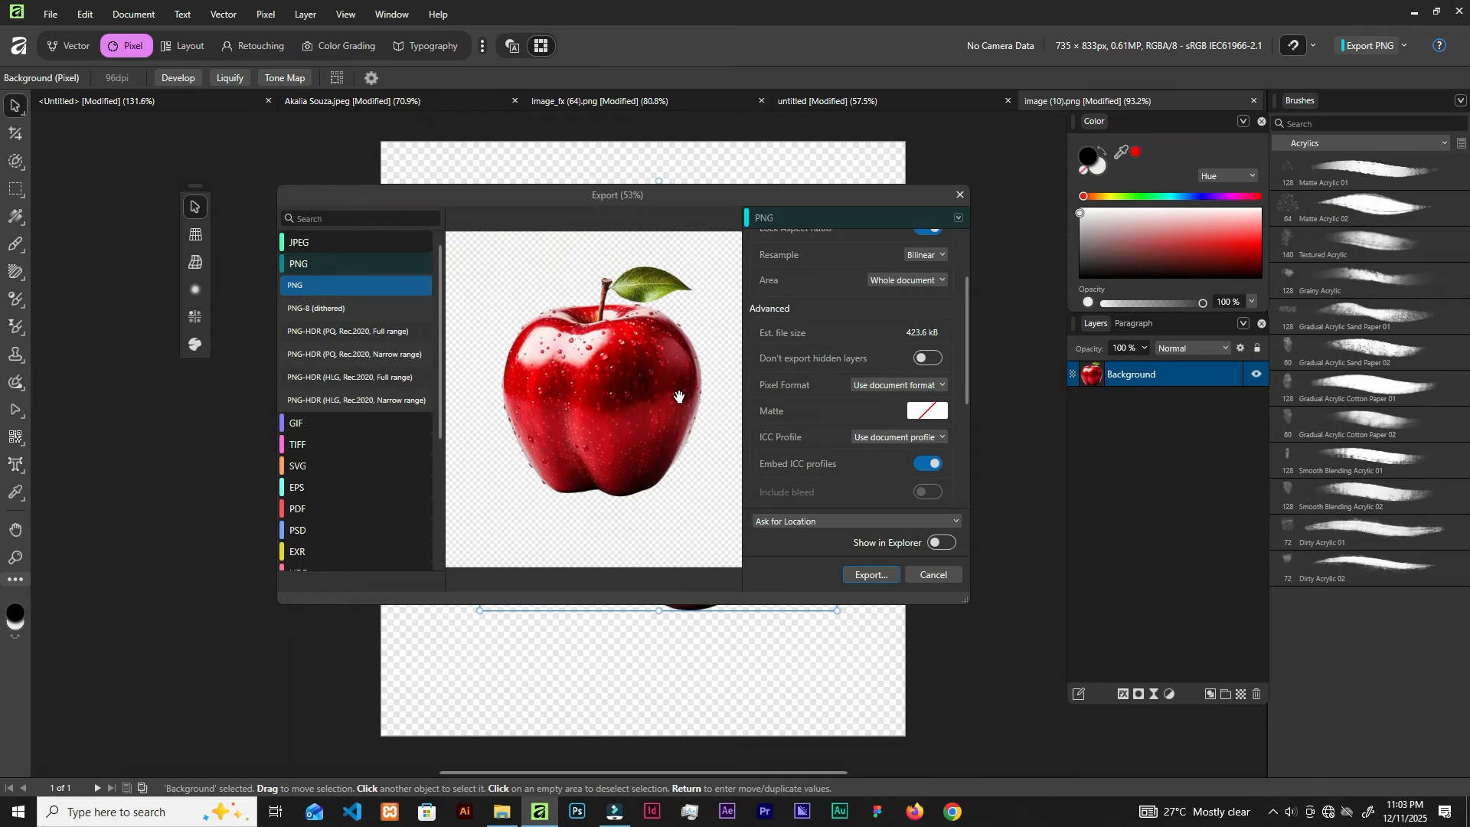
click(961, 196)
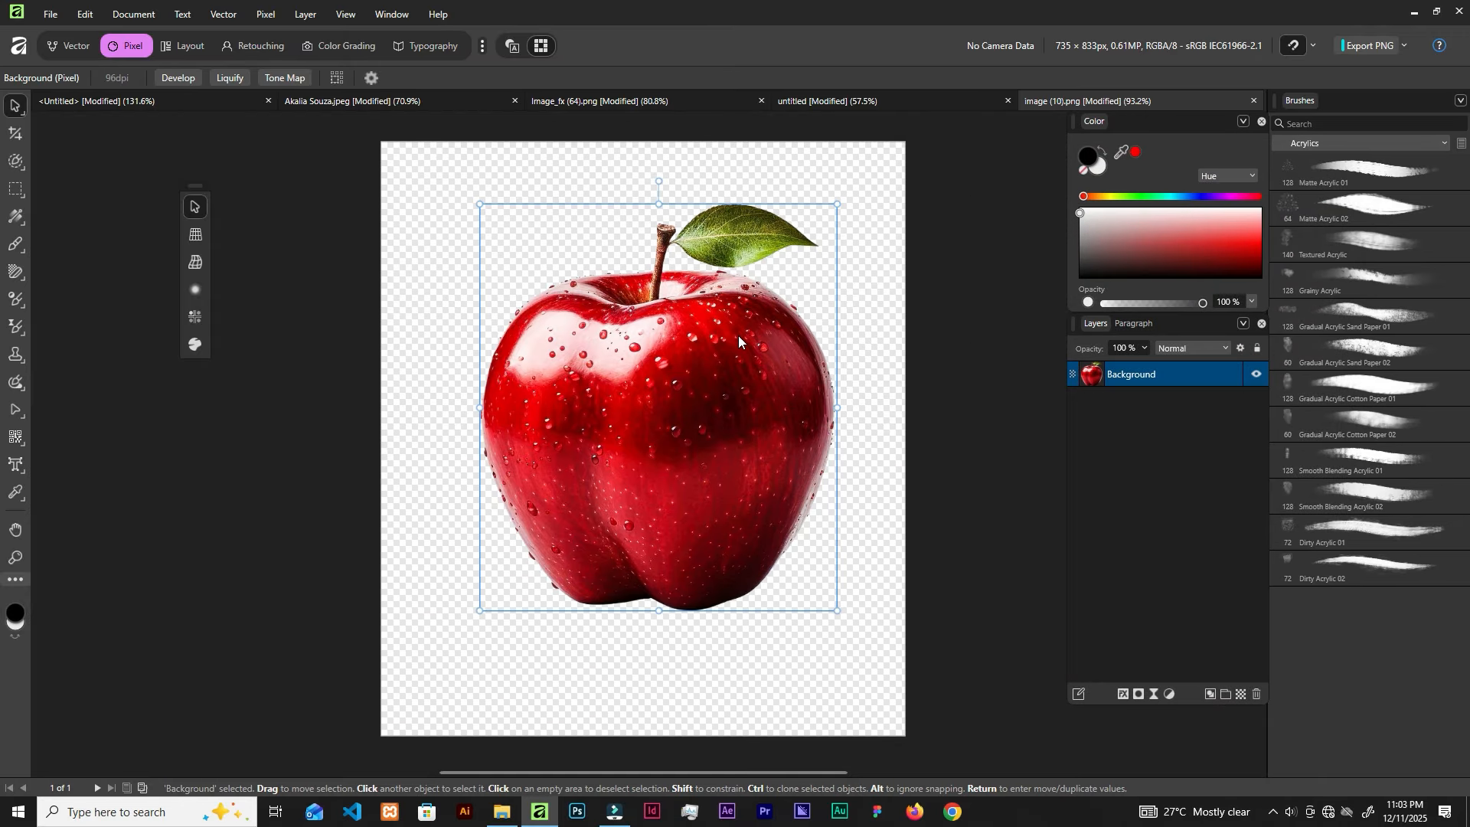